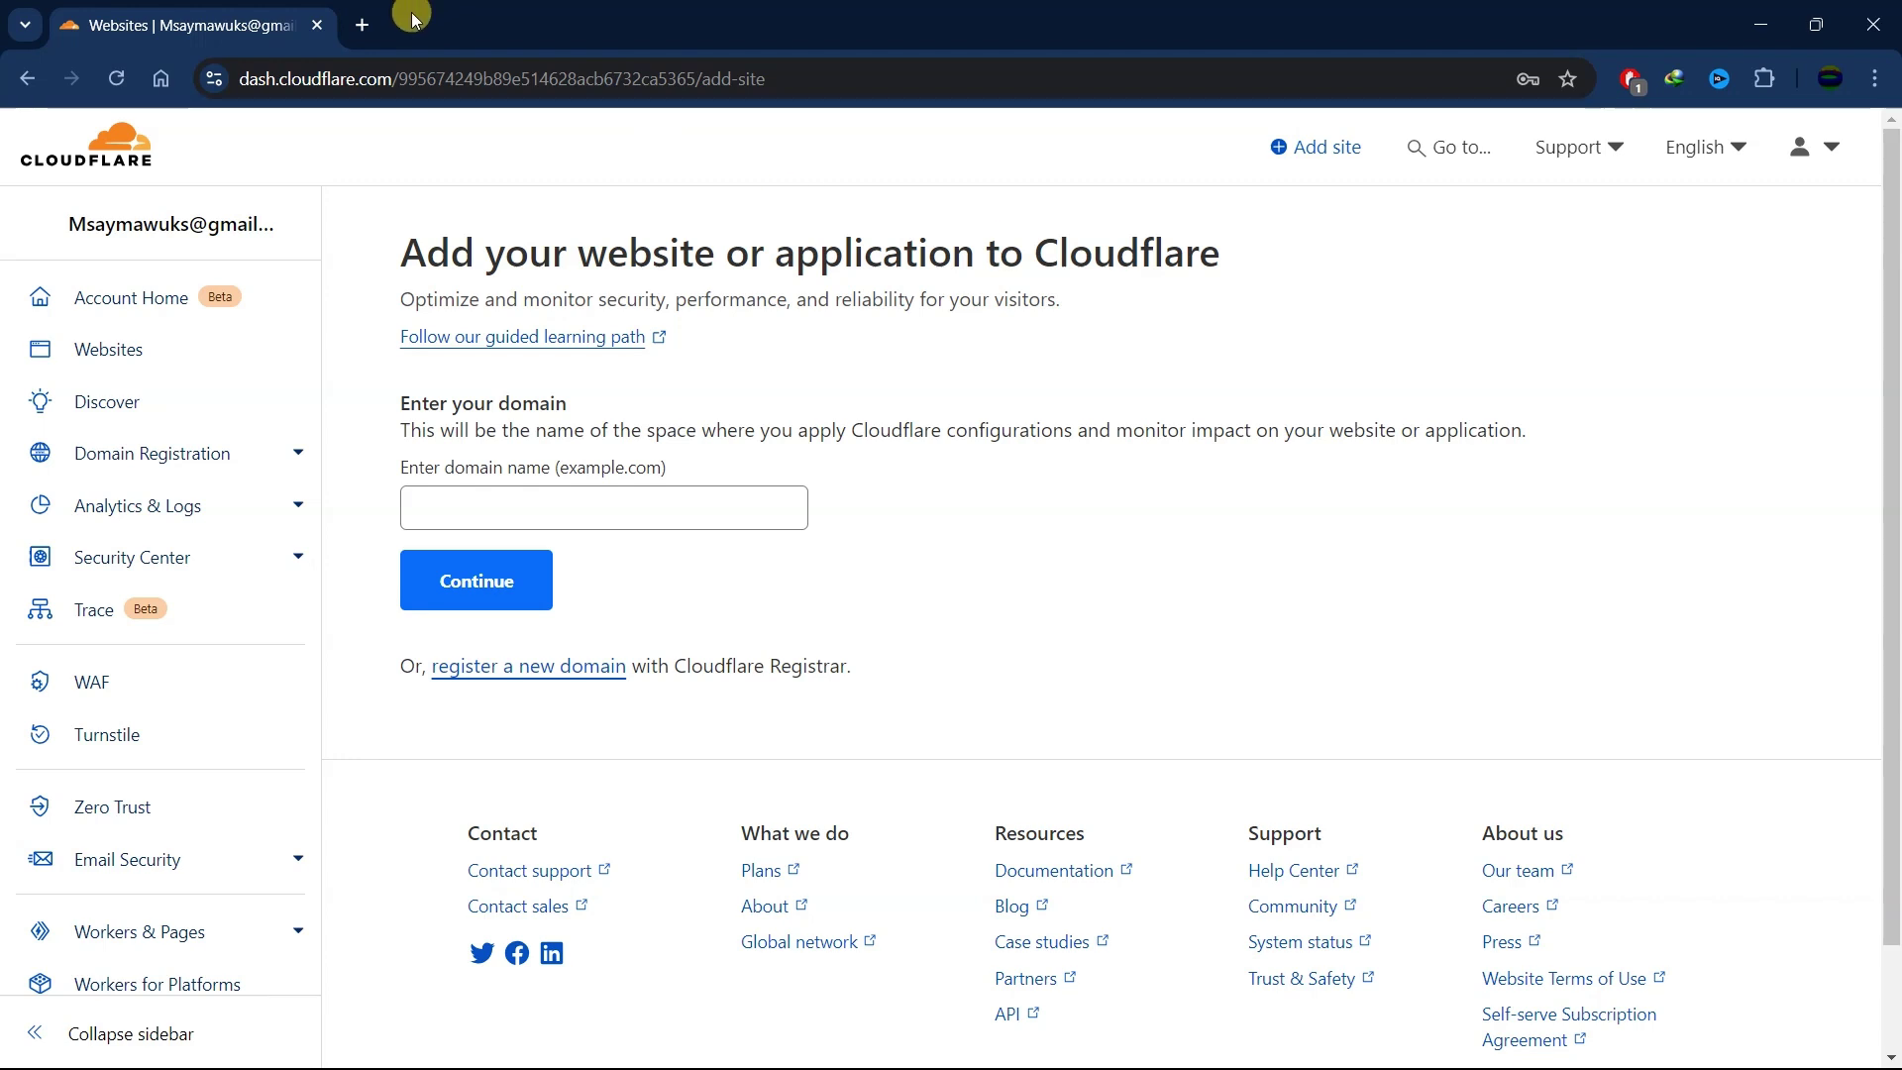
{"action": "left_click", "coordinate": [362, 24]}
{"action": "type", "text": "http://vpnfiles.site/"}
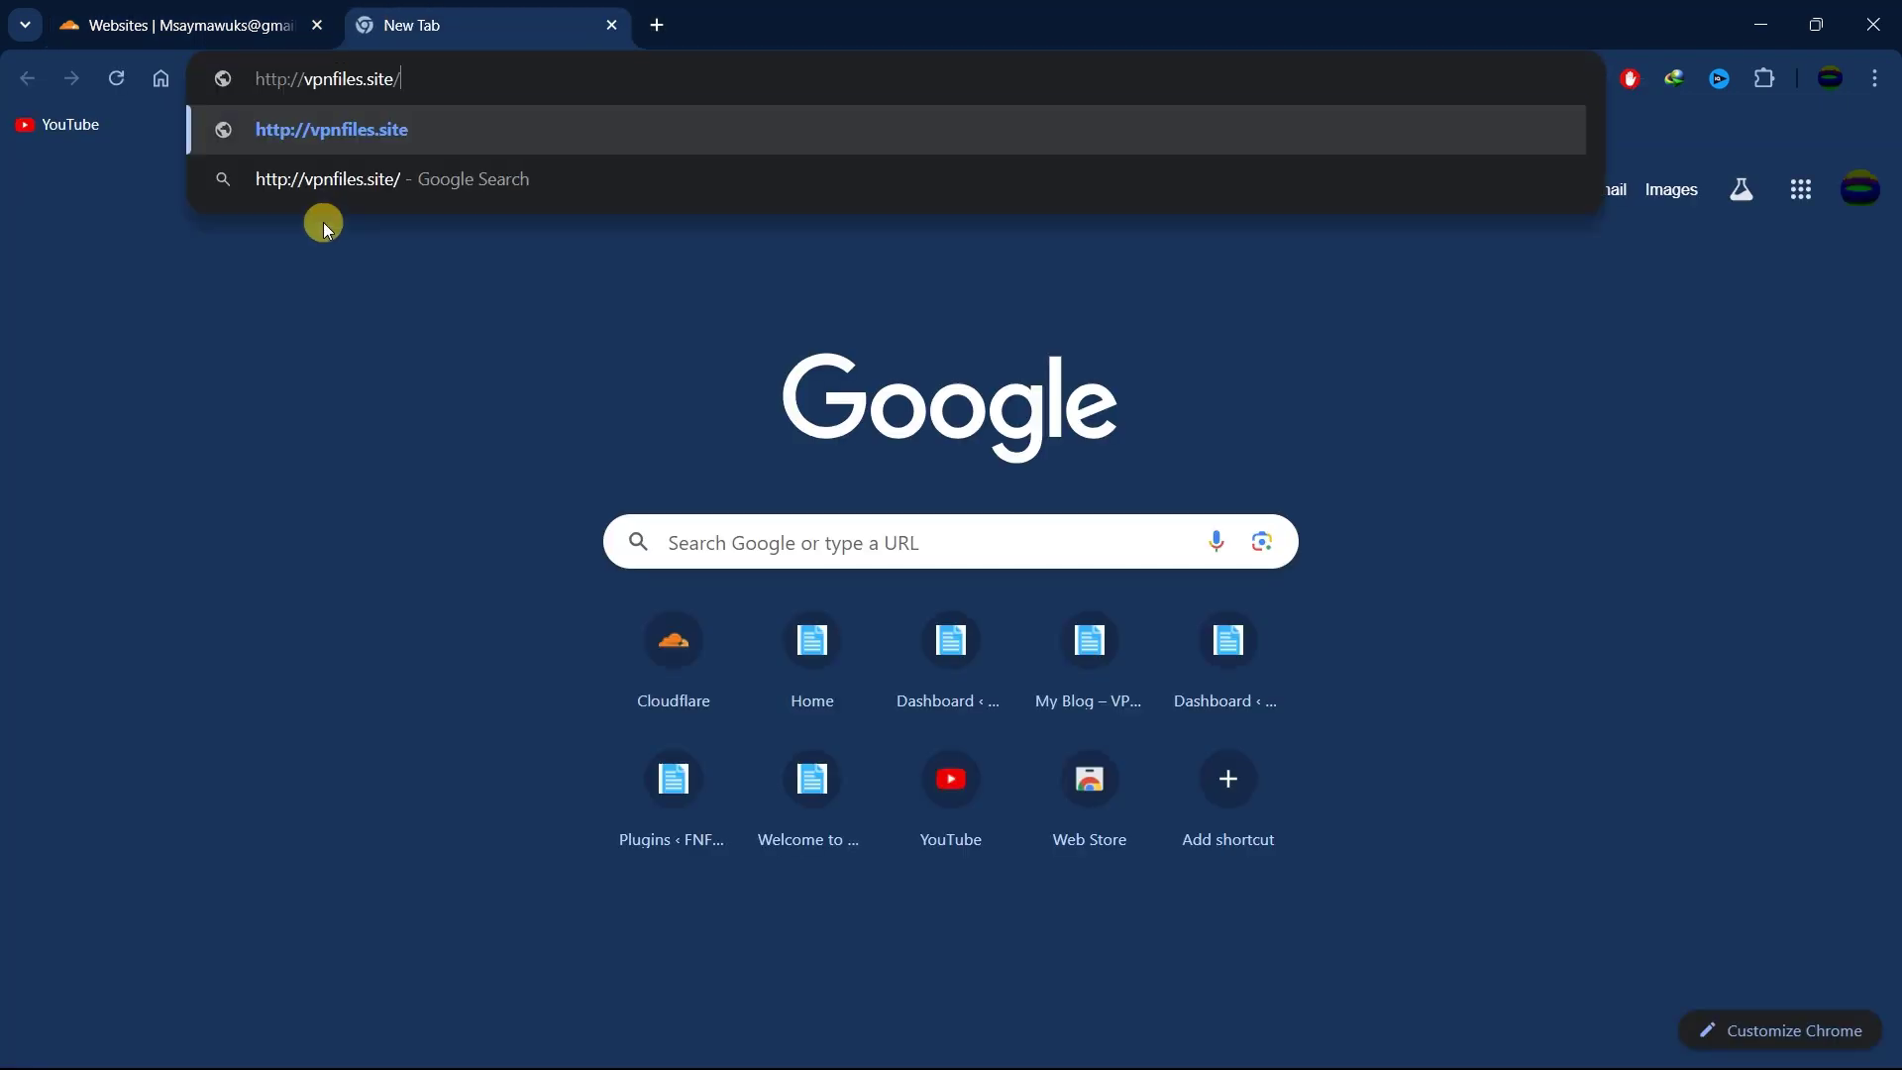
{"action": "key", "text": "Return"}
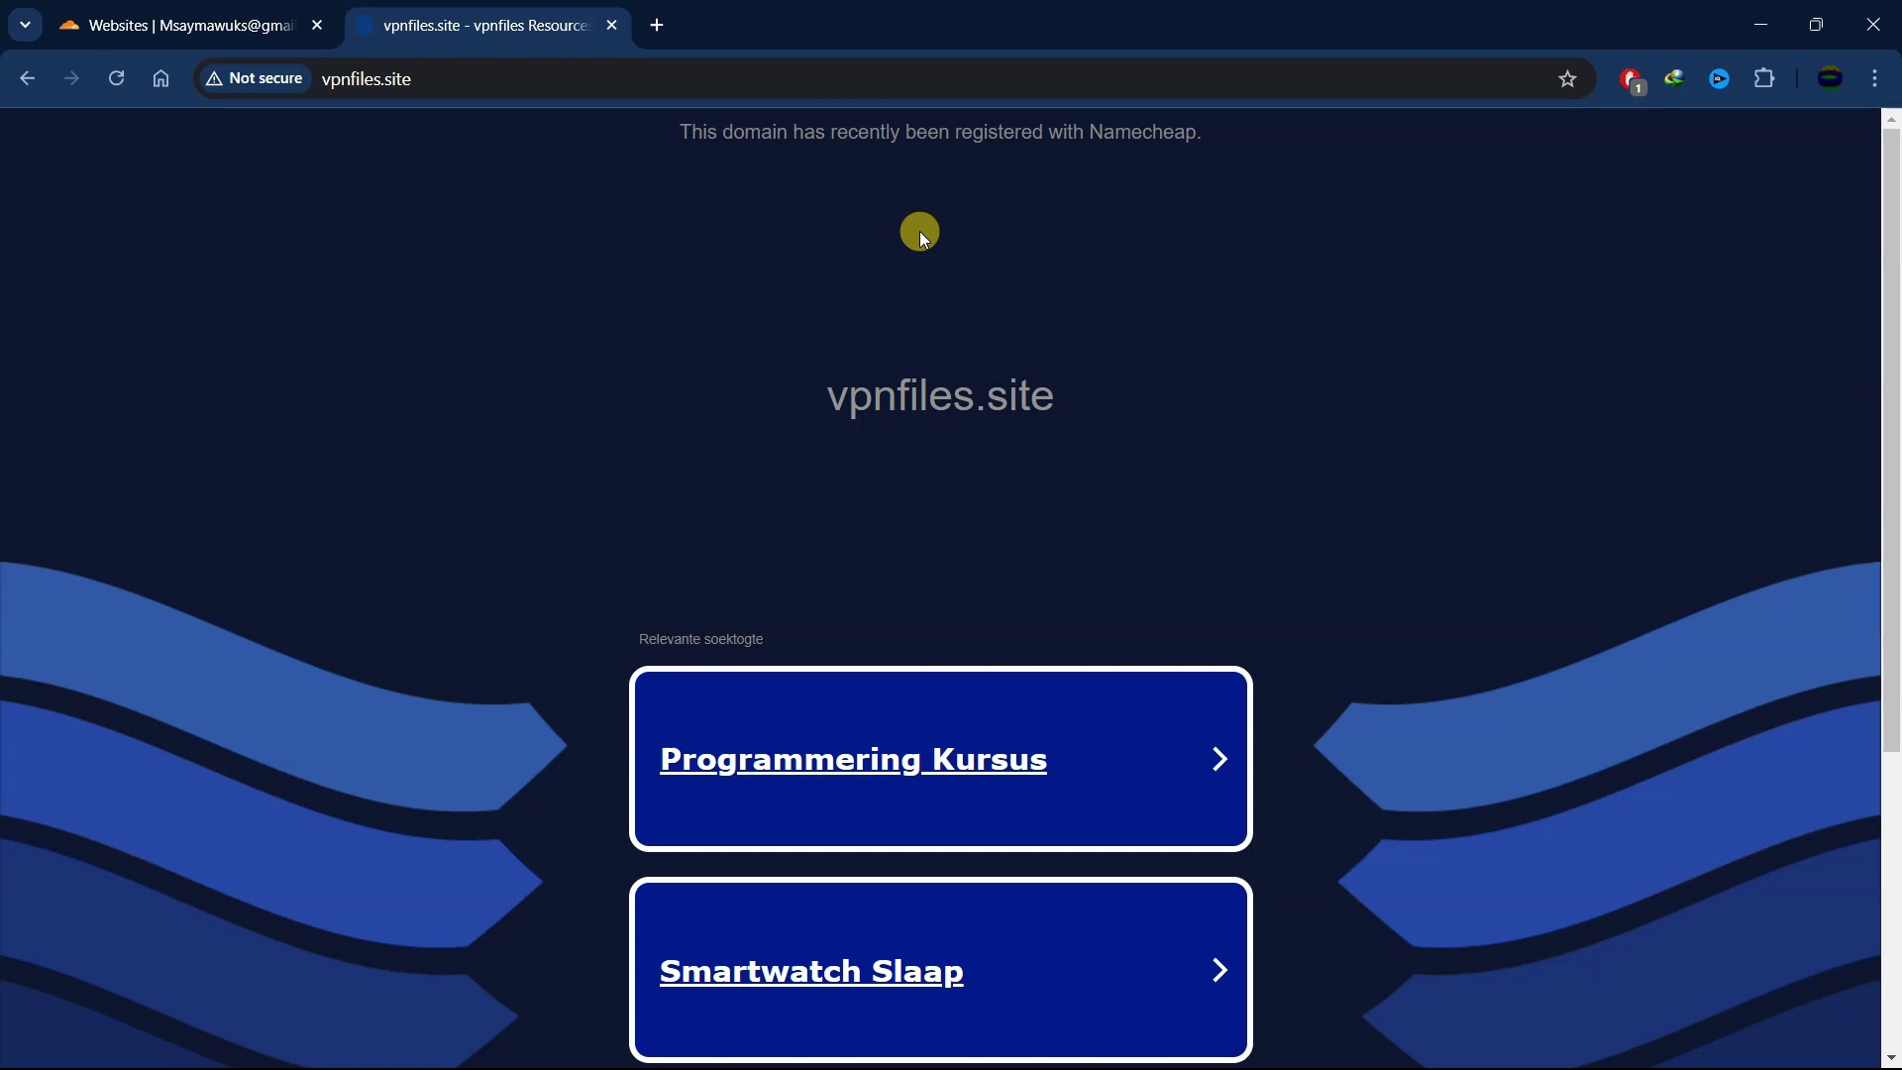
{"action": "left_click", "coordinate": [238, 26]}
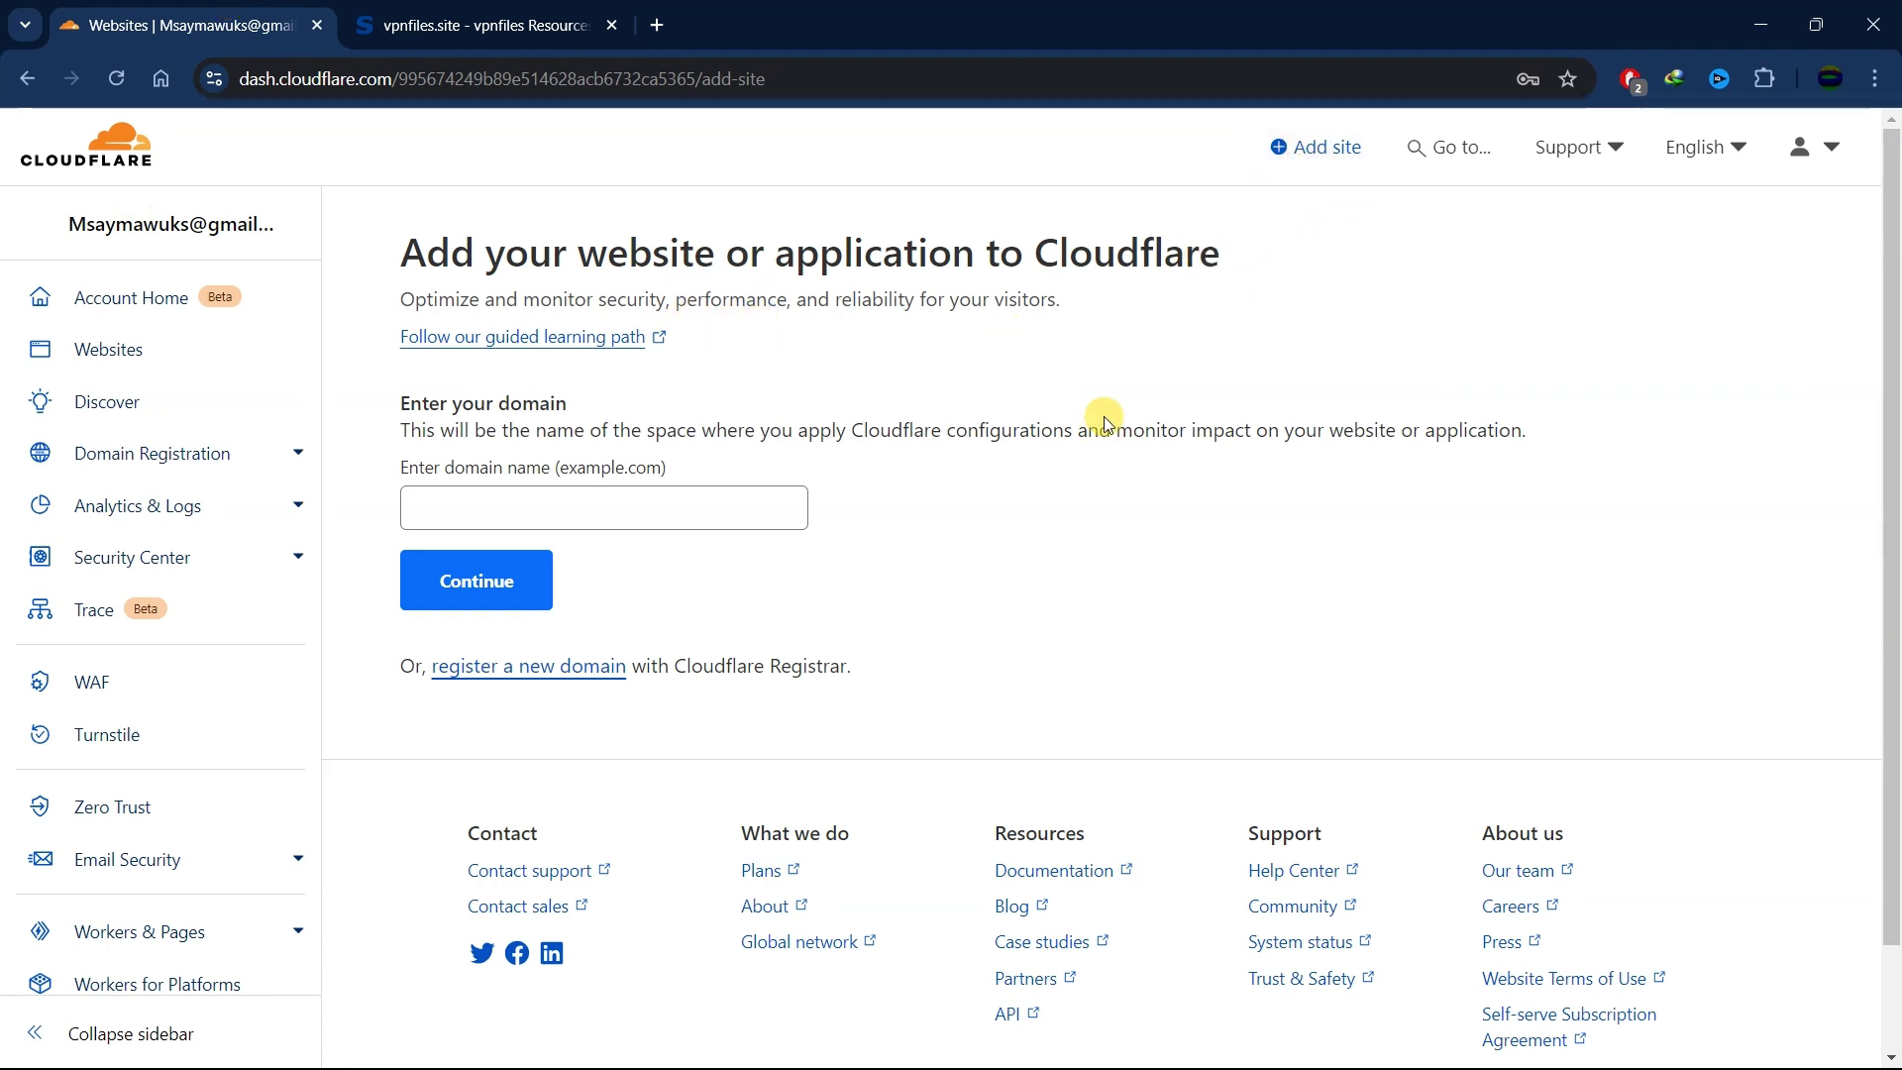
{"action": "left_click", "coordinate": [492, 505]}
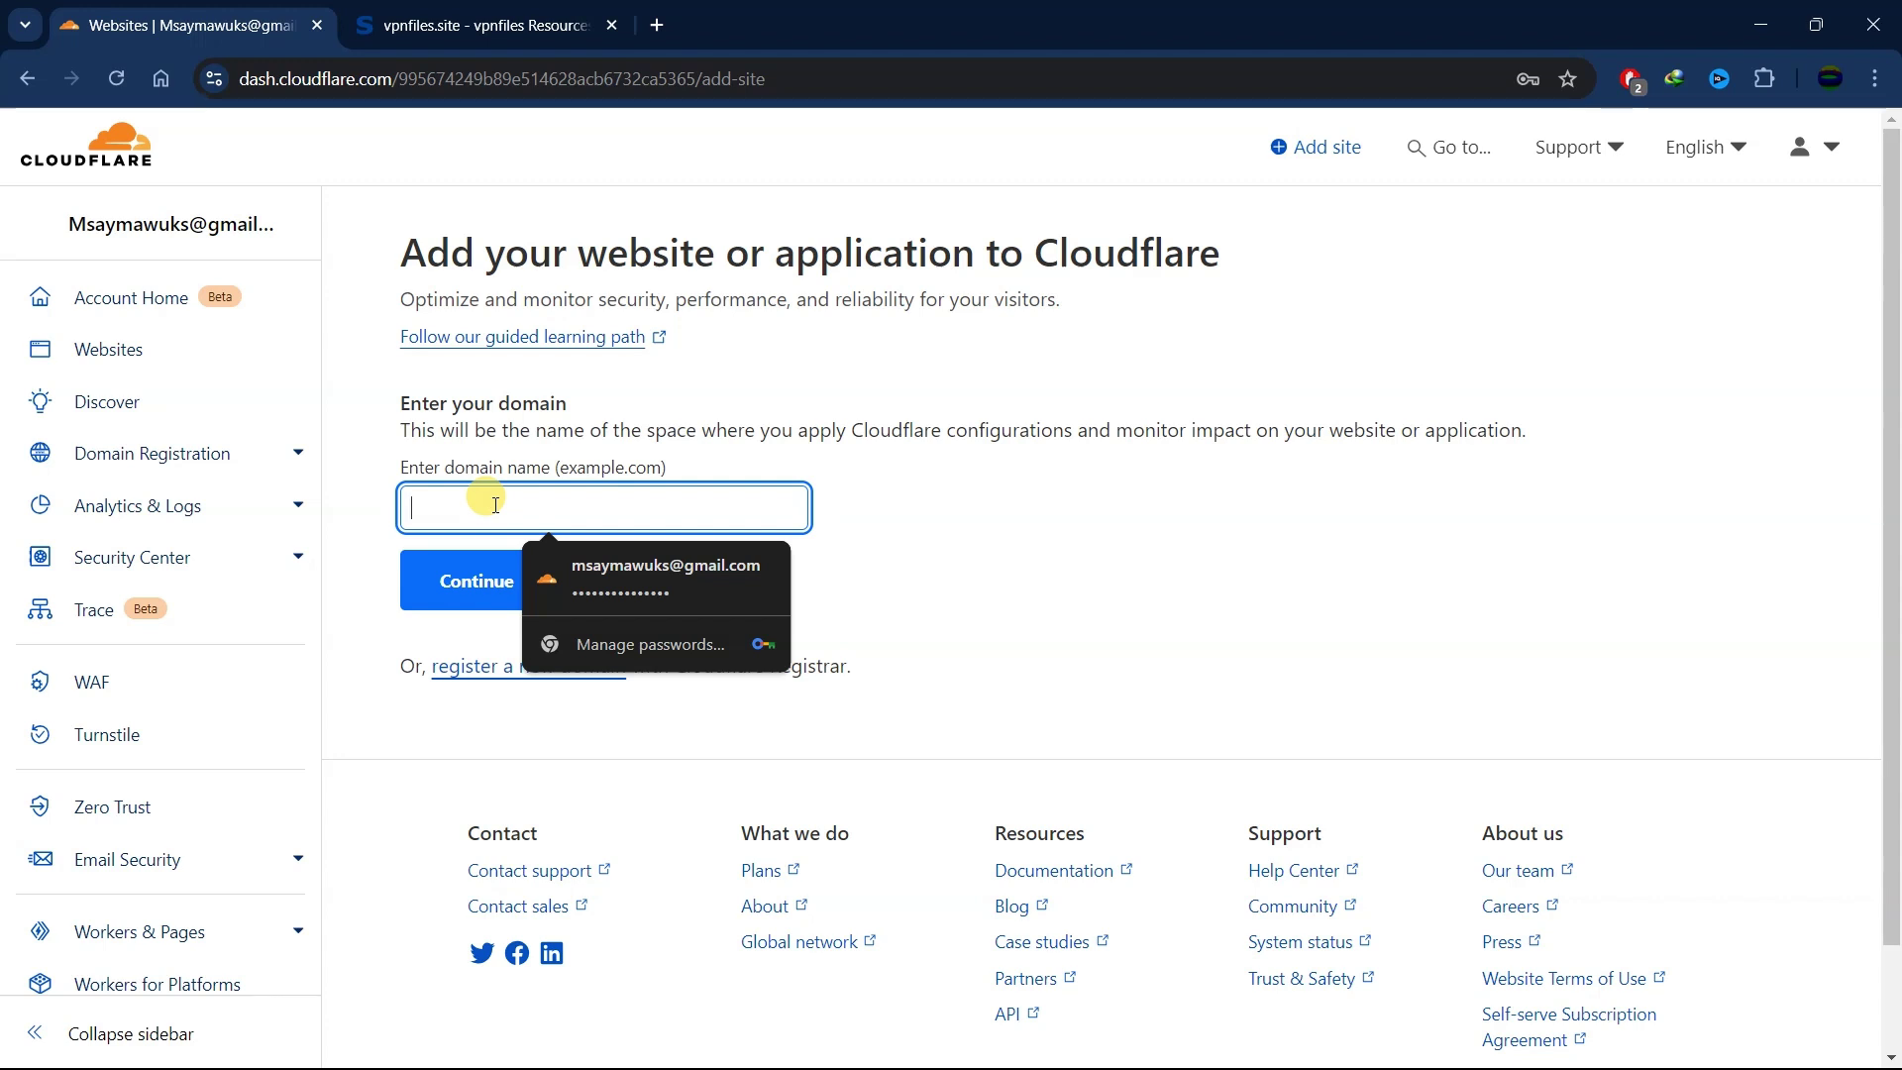
{"action": "key", "text": "ctrl+v"}
{"action": "left_click_drag", "start_coordinate": [457, 514], "coordinate": [357, 506]}
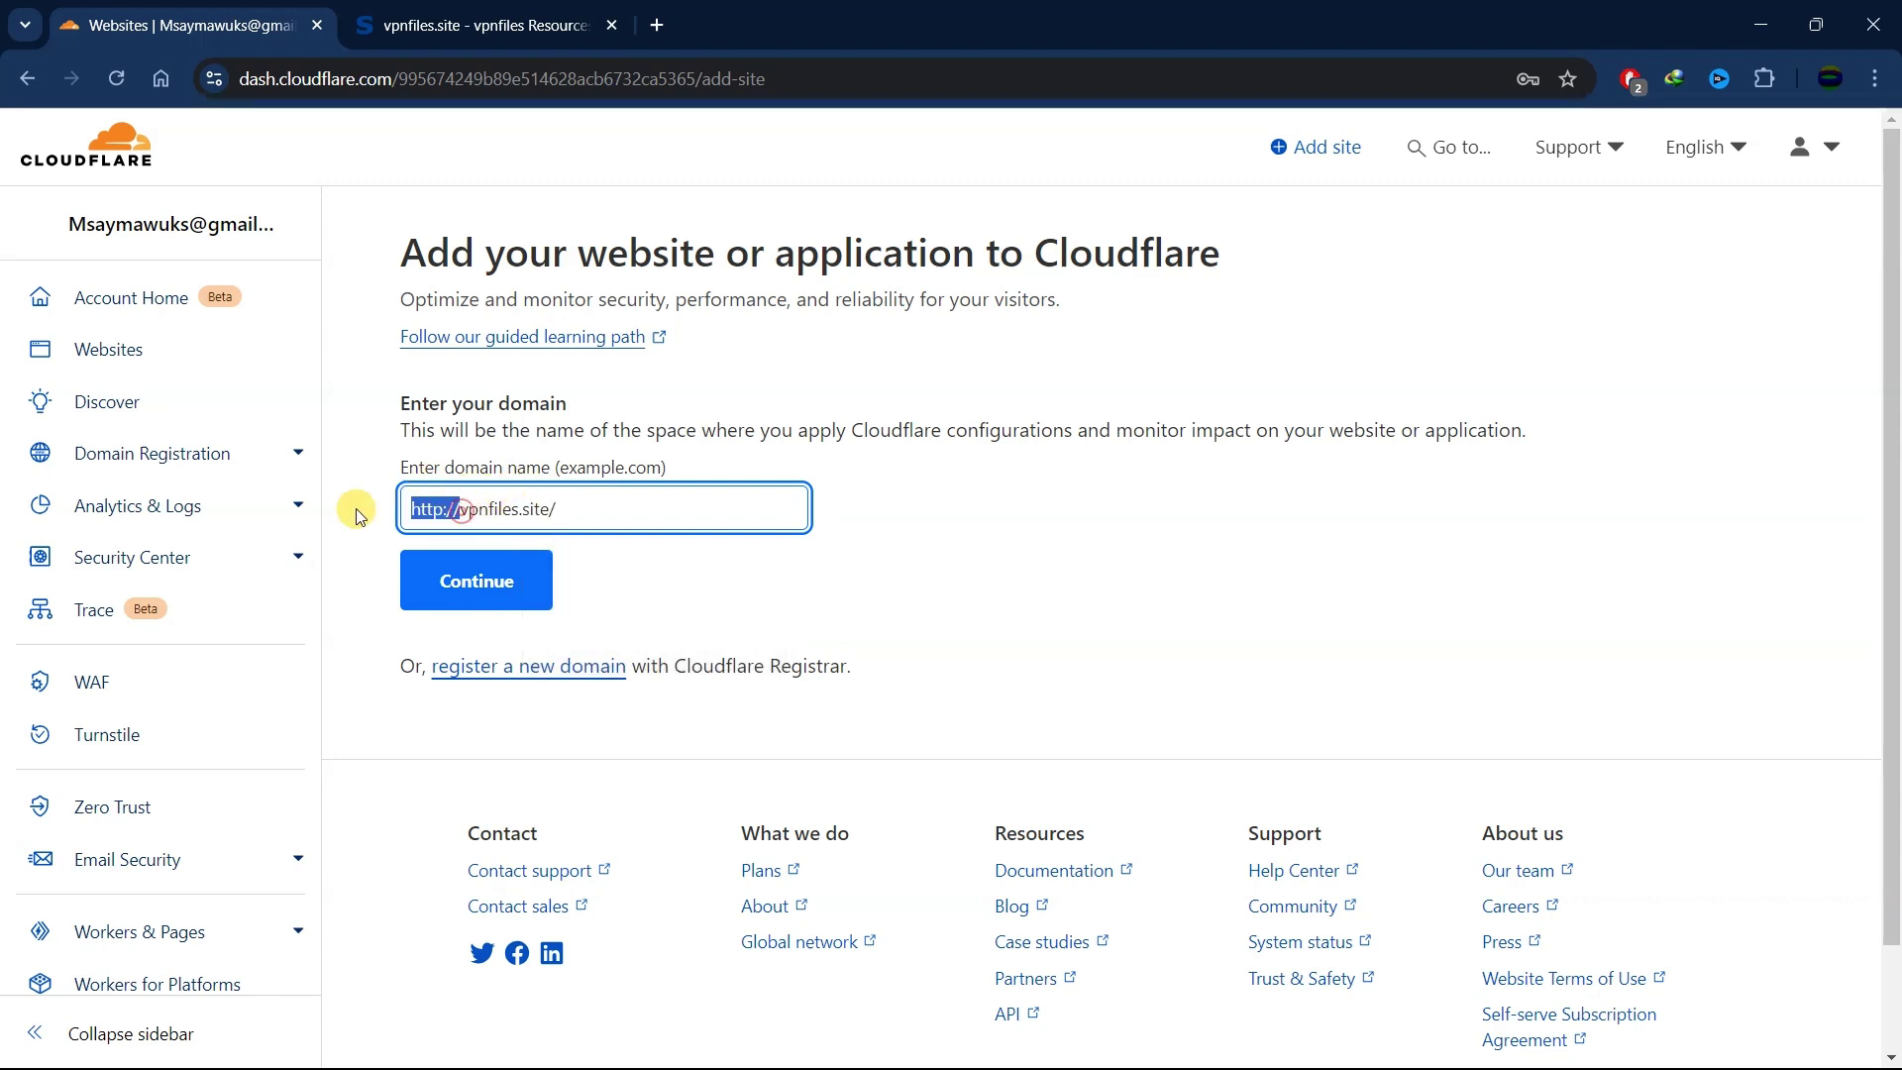
{"action": "key", "text": "BackSpace"}
{"action": "key", "text": "BackSpace"}
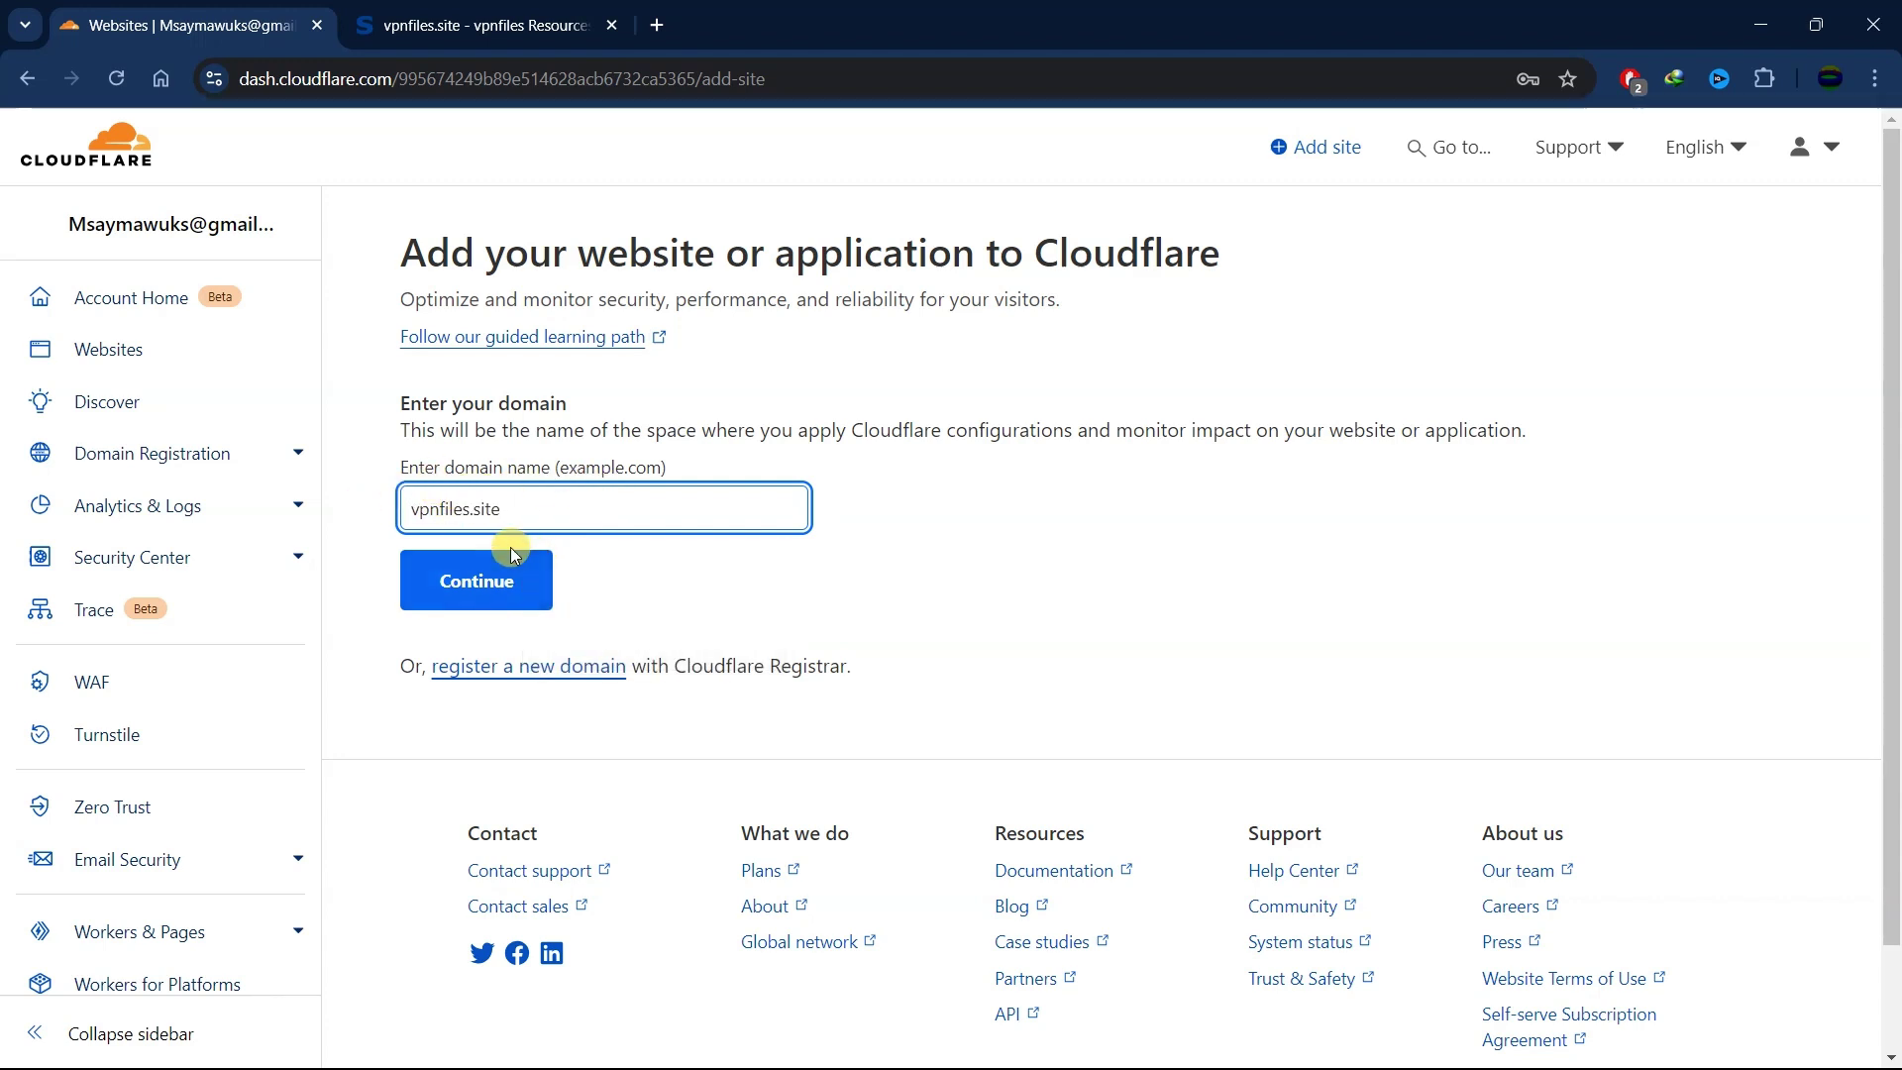
{"action": "left_click", "coordinate": [497, 585]}
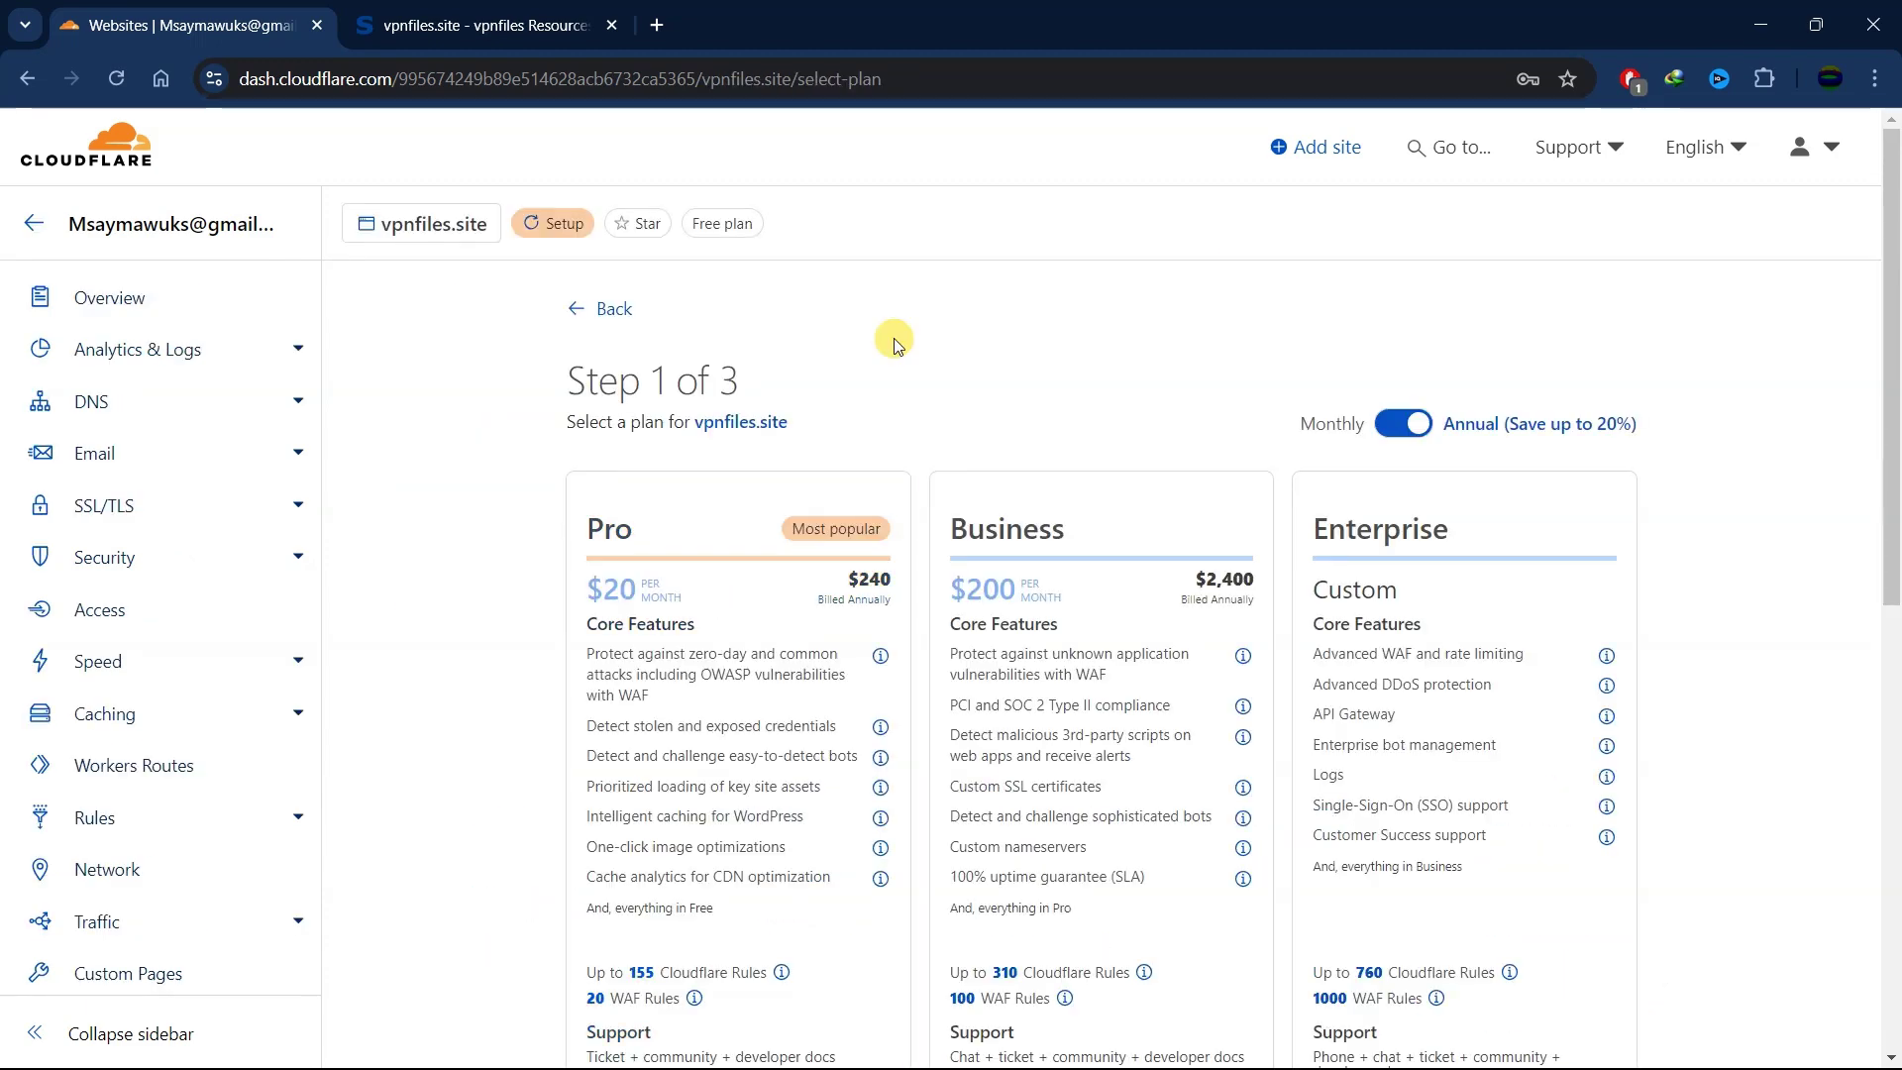
{"action": "scroll", "coordinate": [1218, 553], "scroll_direction": "down", "scroll_amount": 7}
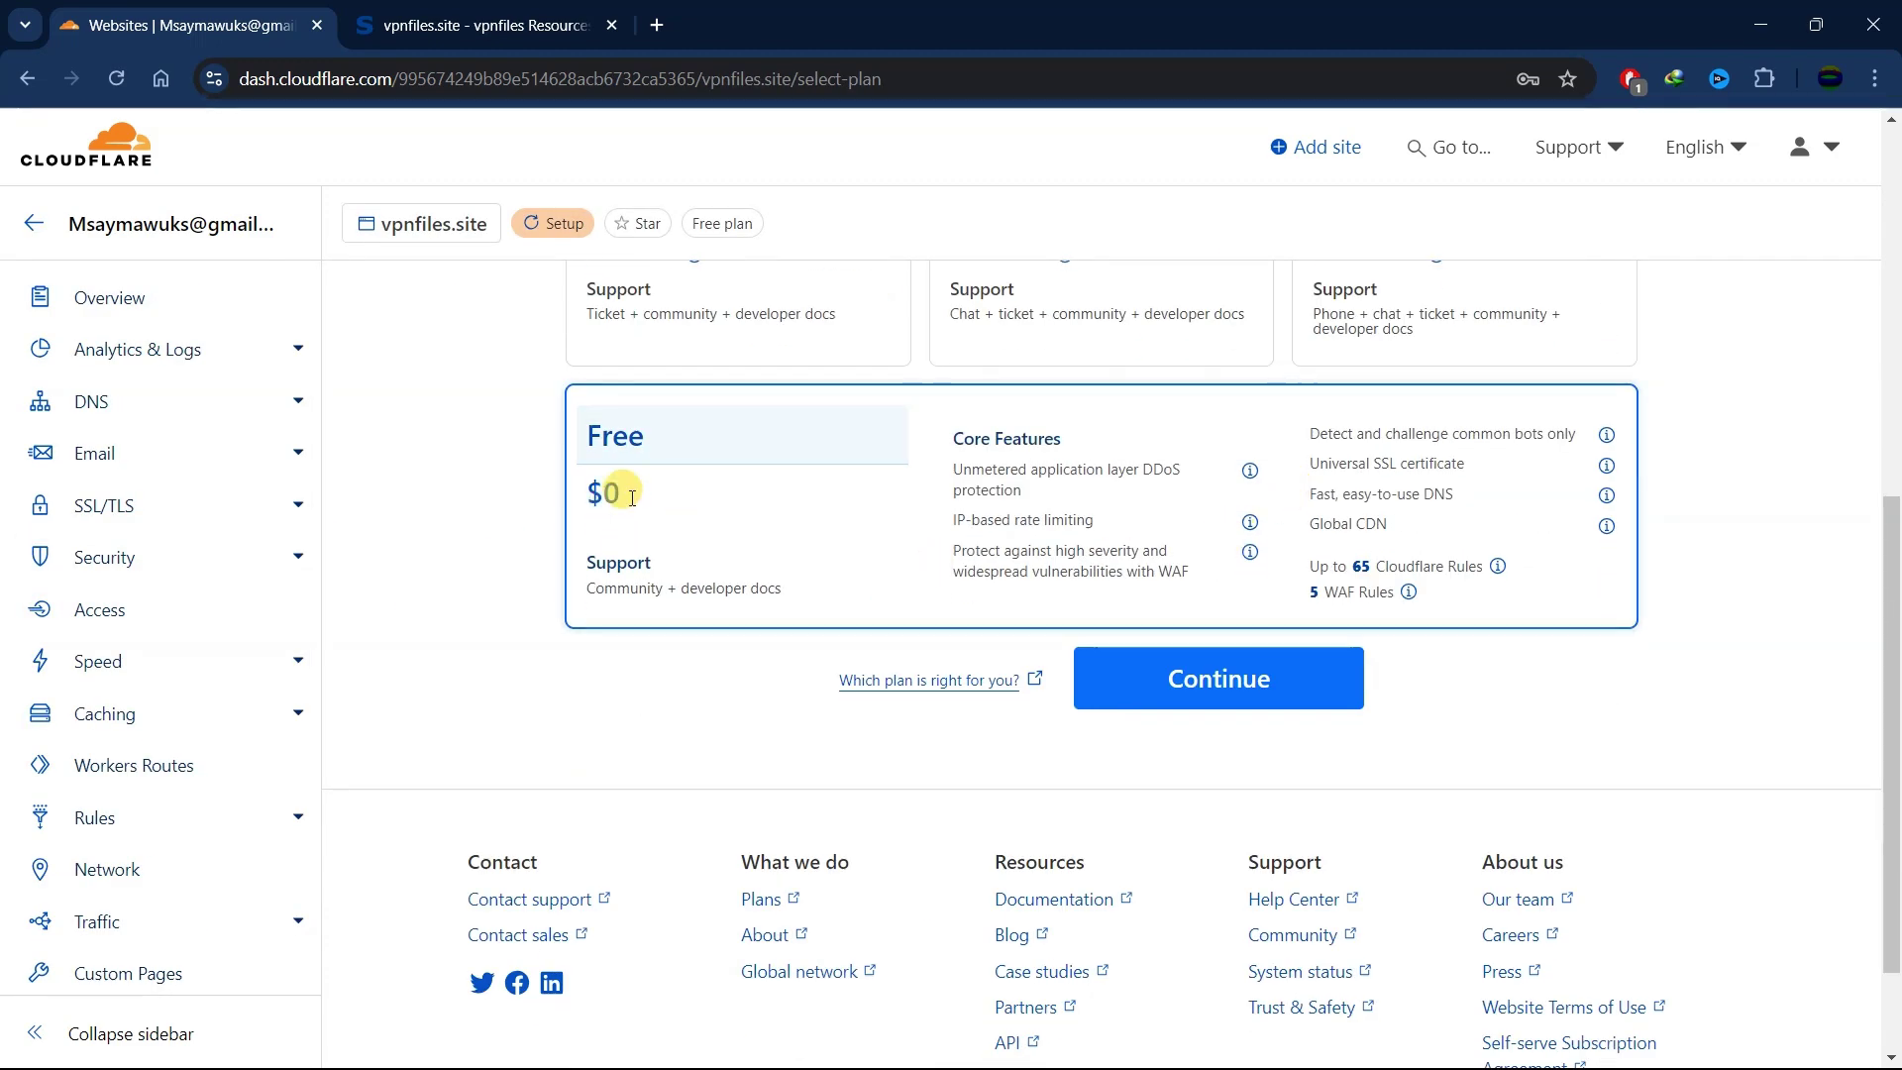
{"action": "left_click", "coordinate": [1221, 677]}
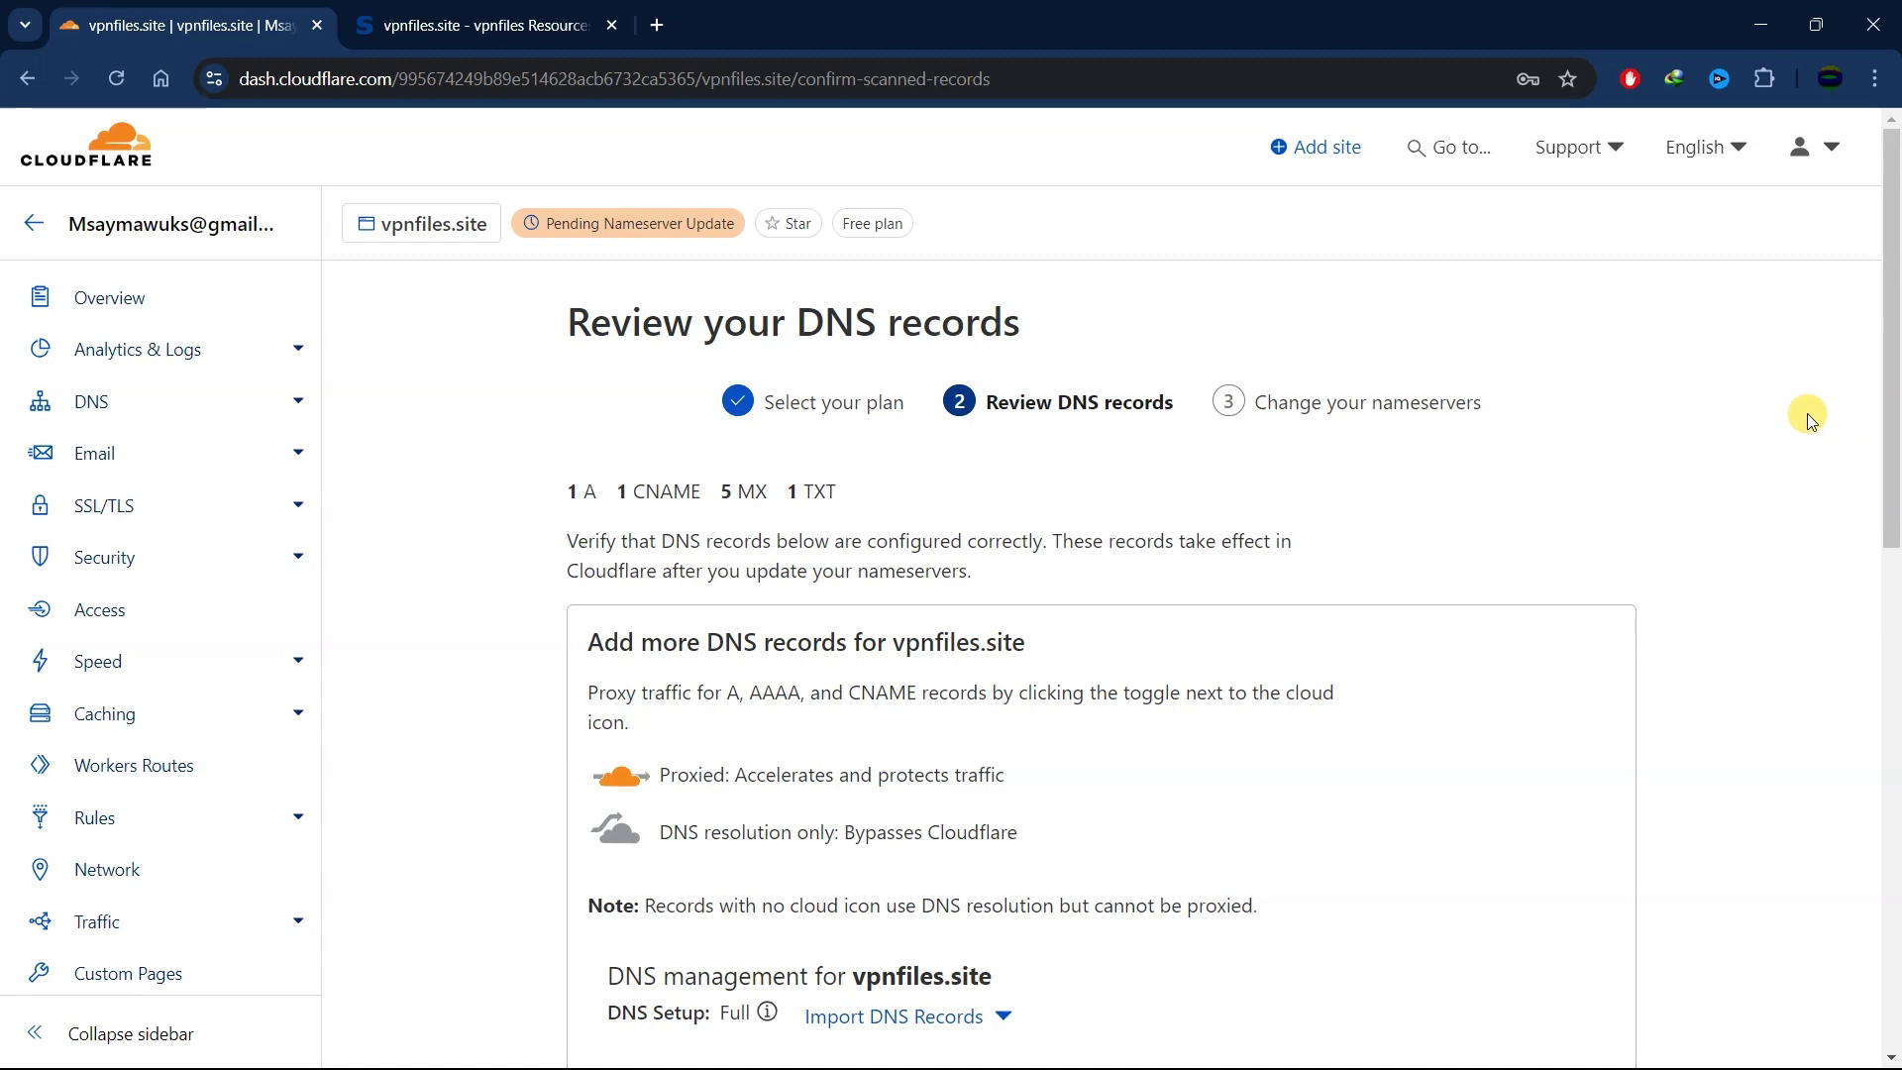
Keep the scanned DNS records, view the assigned Cloudflare nameservers, and minimize Cloudflare to reveal Namecheap
{"action": "scroll", "coordinate": [1807, 413], "scroll_direction": "down", "scroll_amount": 10}
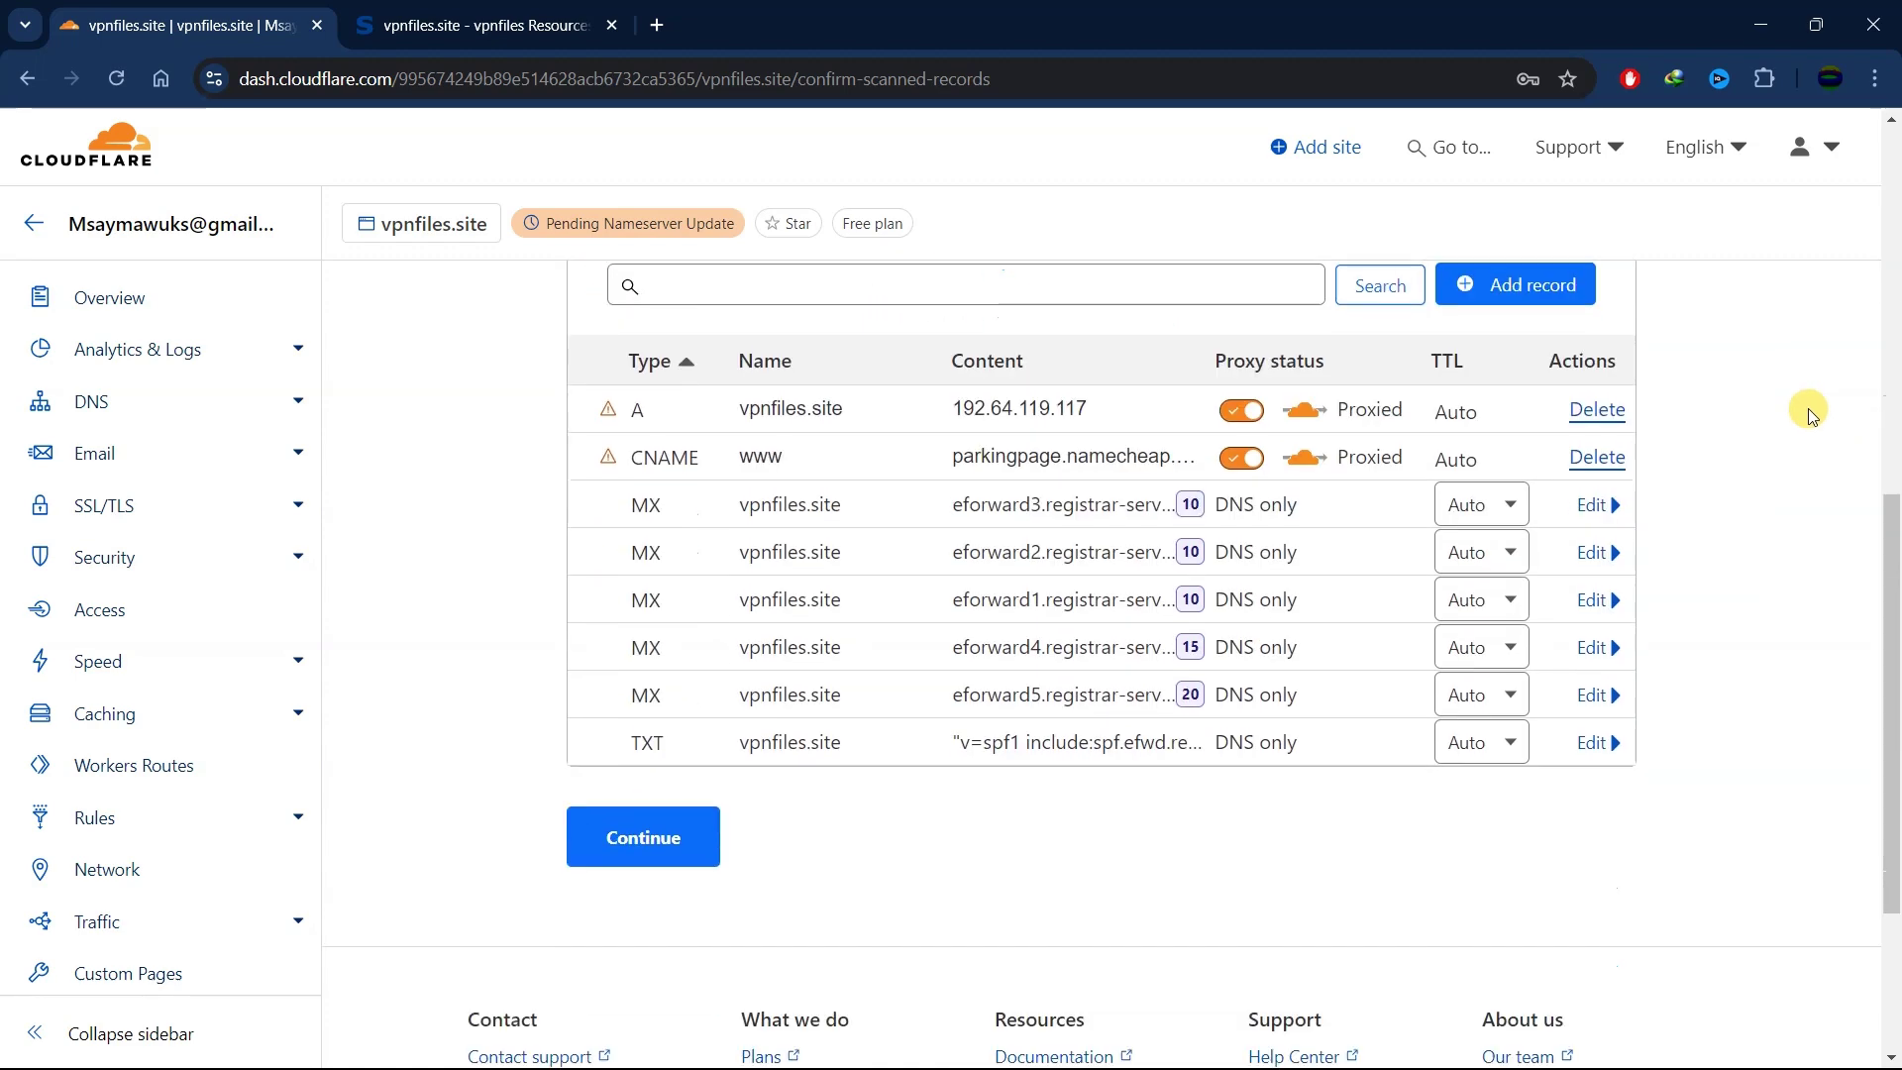
{"action": "left_click", "coordinate": [646, 690]}
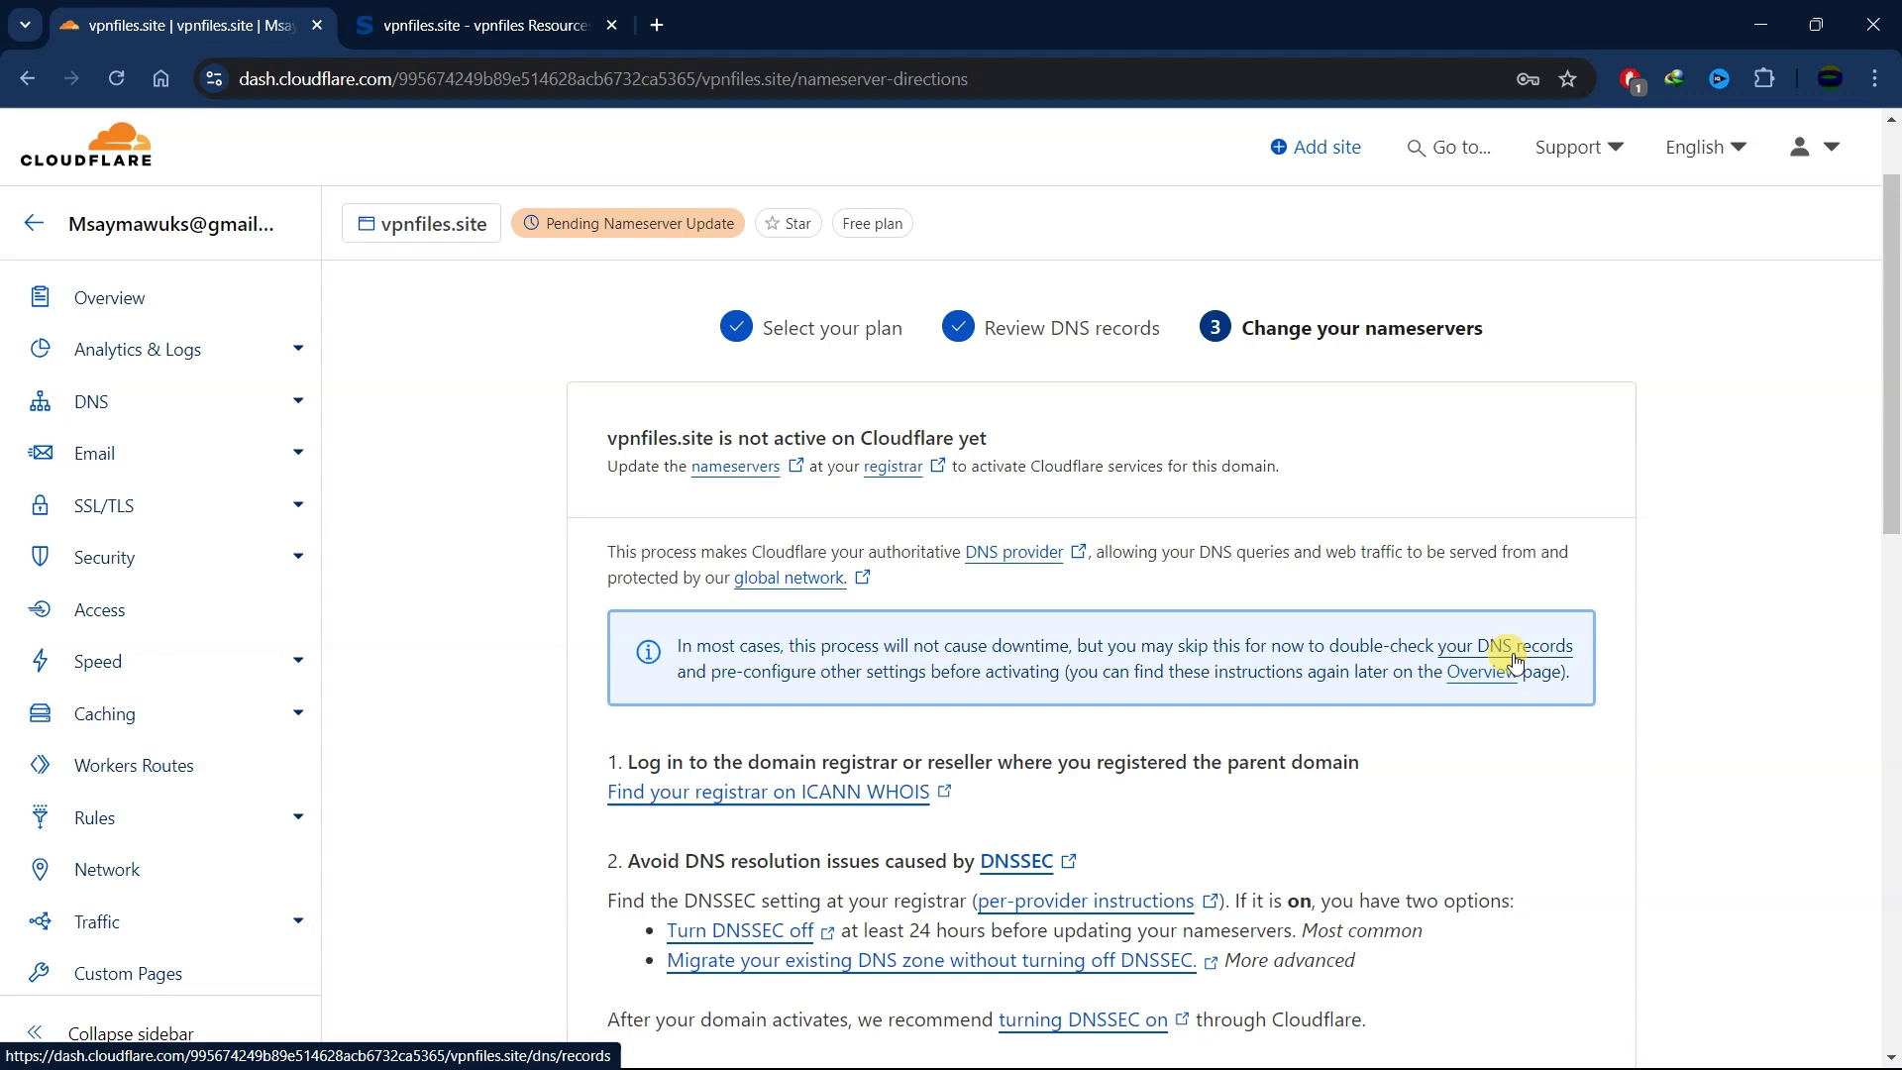
{"action": "scroll", "coordinate": [1563, 496], "scroll_direction": "down", "scroll_amount": 5}
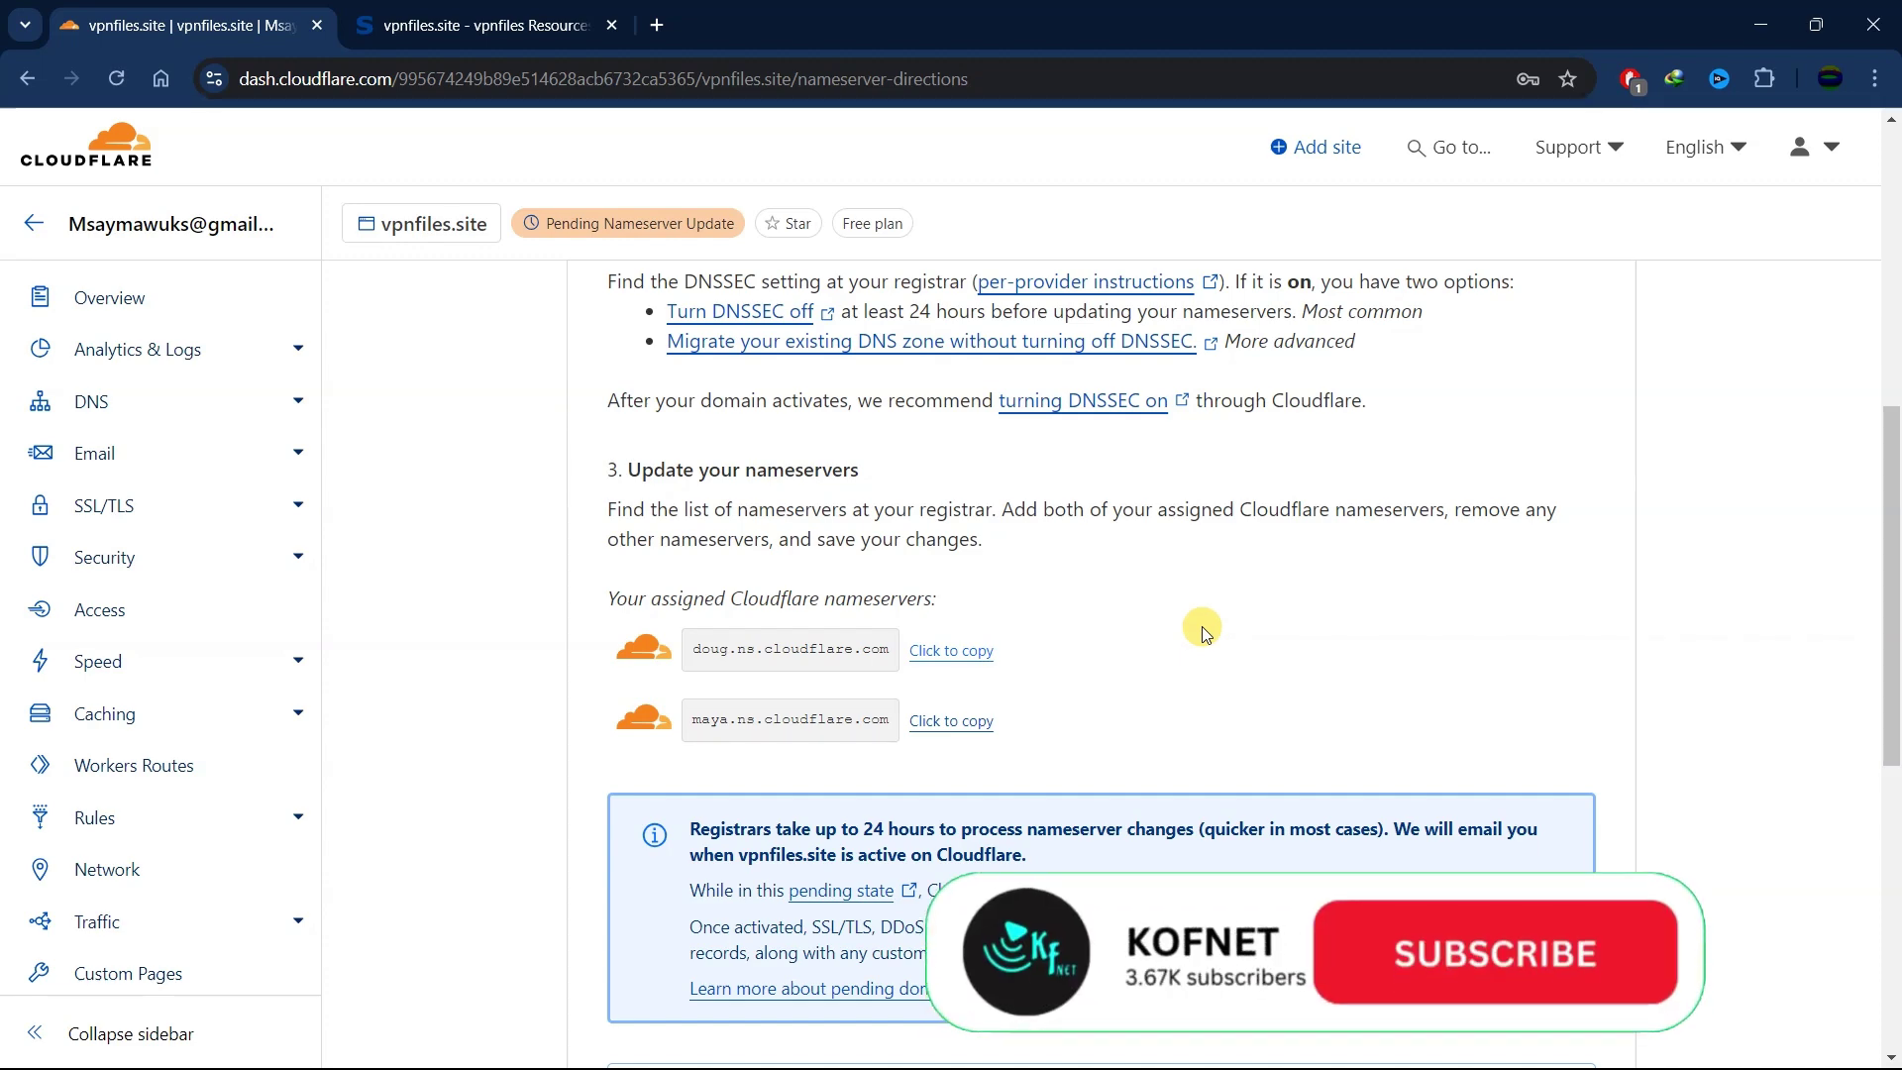
{"action": "key", "text": "super"}
{"action": "key", "text": "super"}
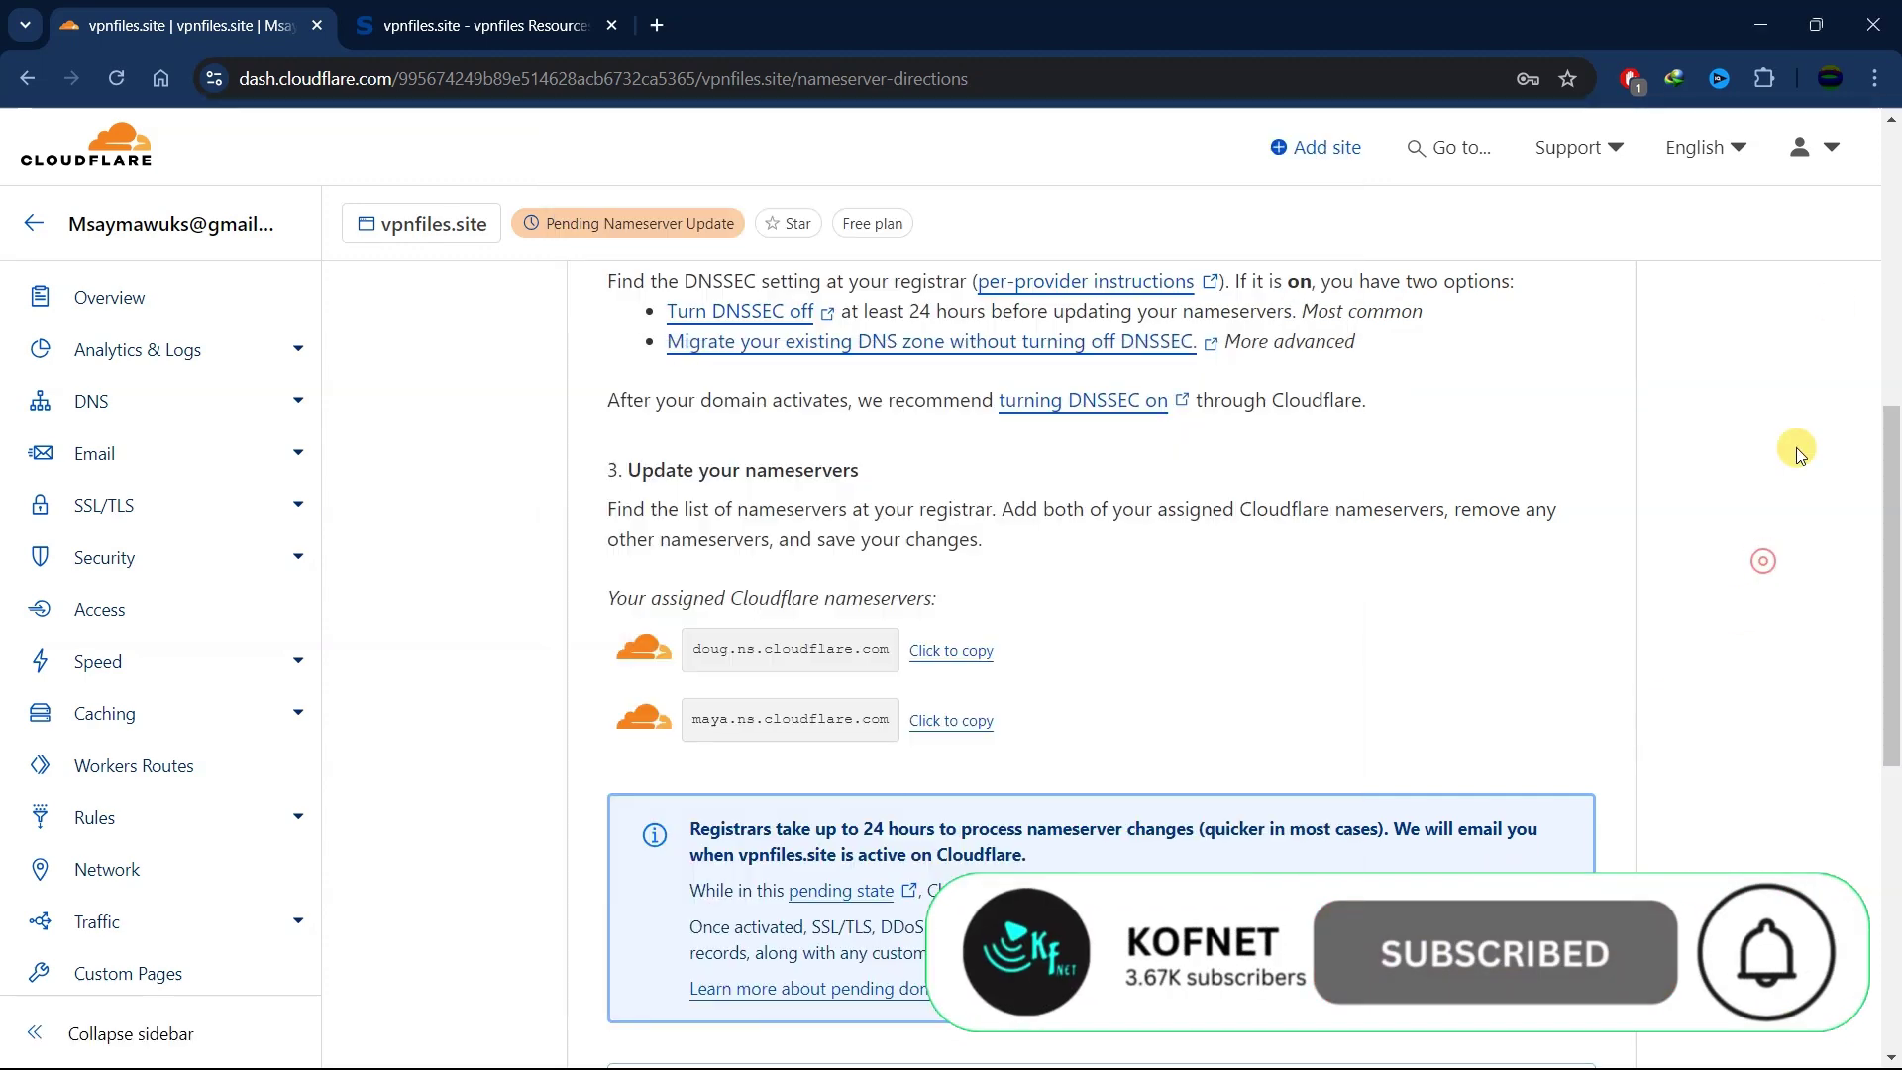
{"action": "left_click", "coordinate": [1767, 8]}
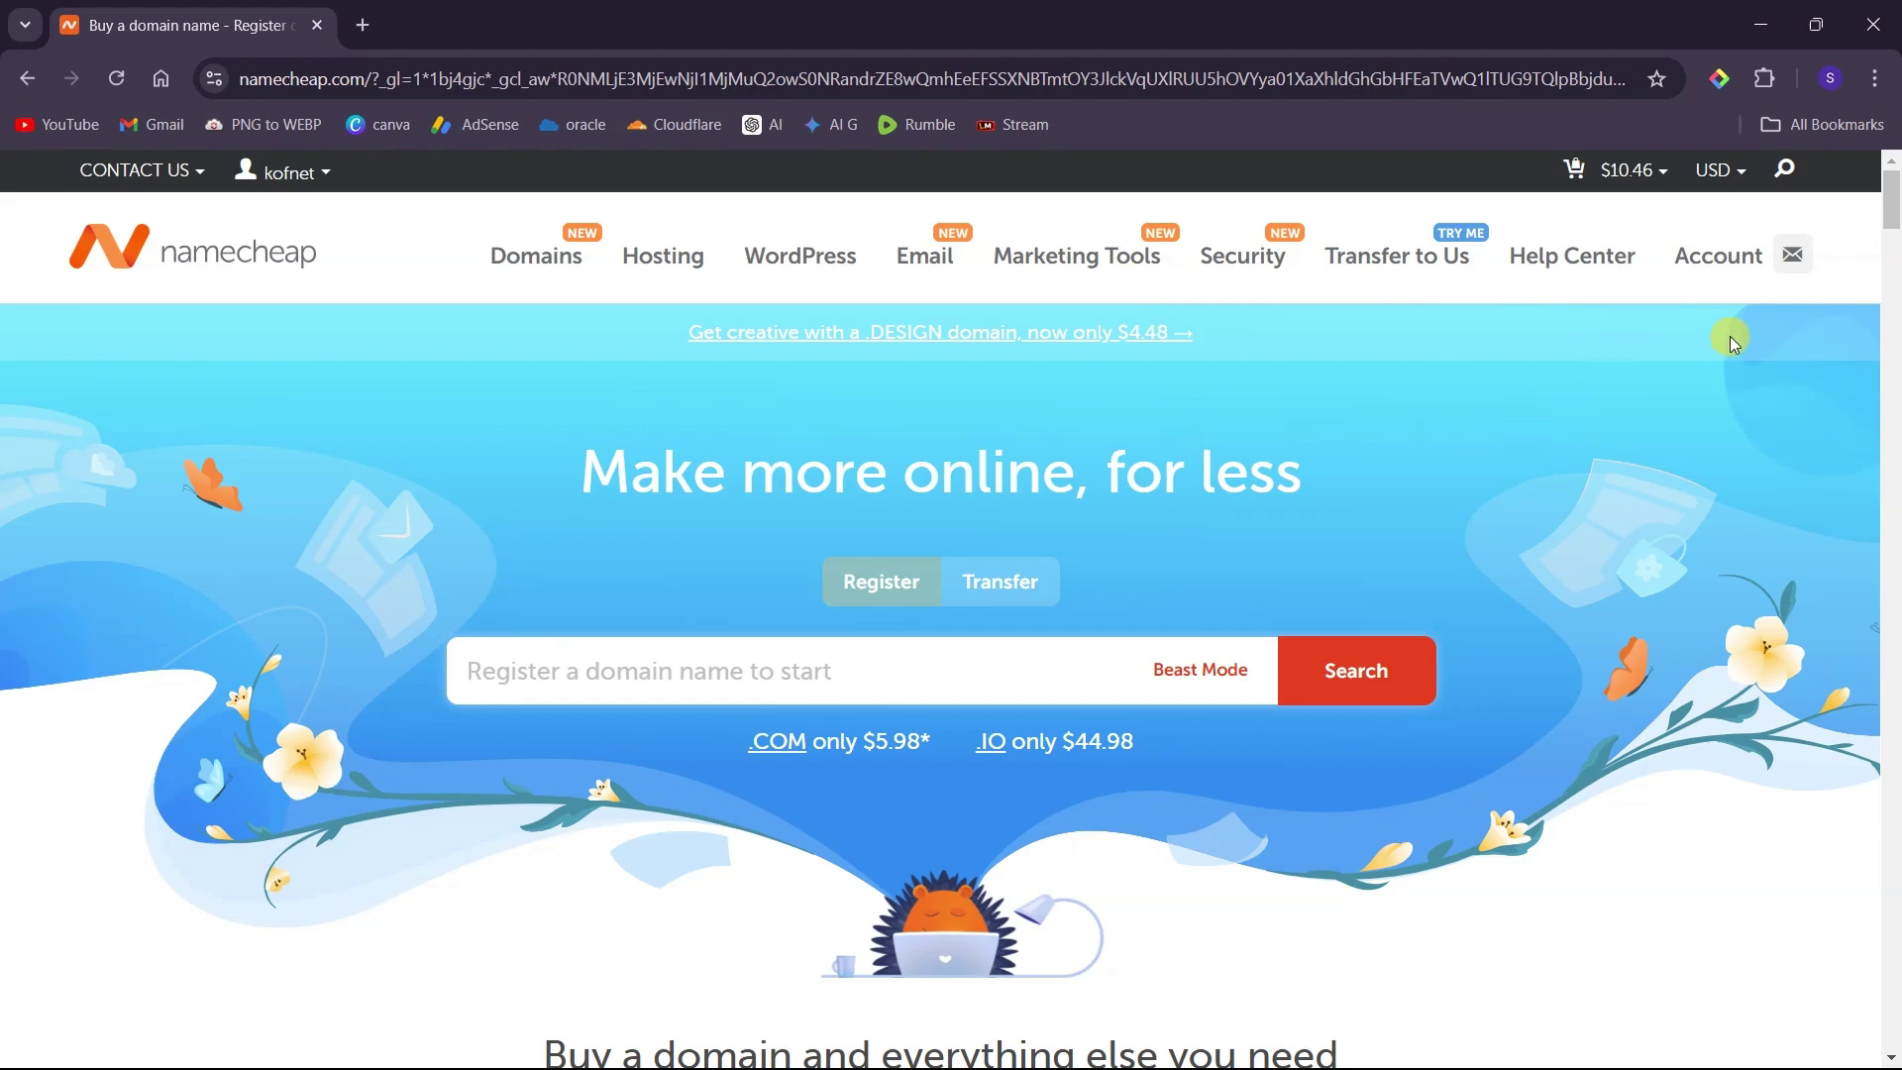
Open vpnfiles.site's management page from the Namecheap dashboard's Domain List
{"action": "mouse_move", "coordinate": [1700, 265]}
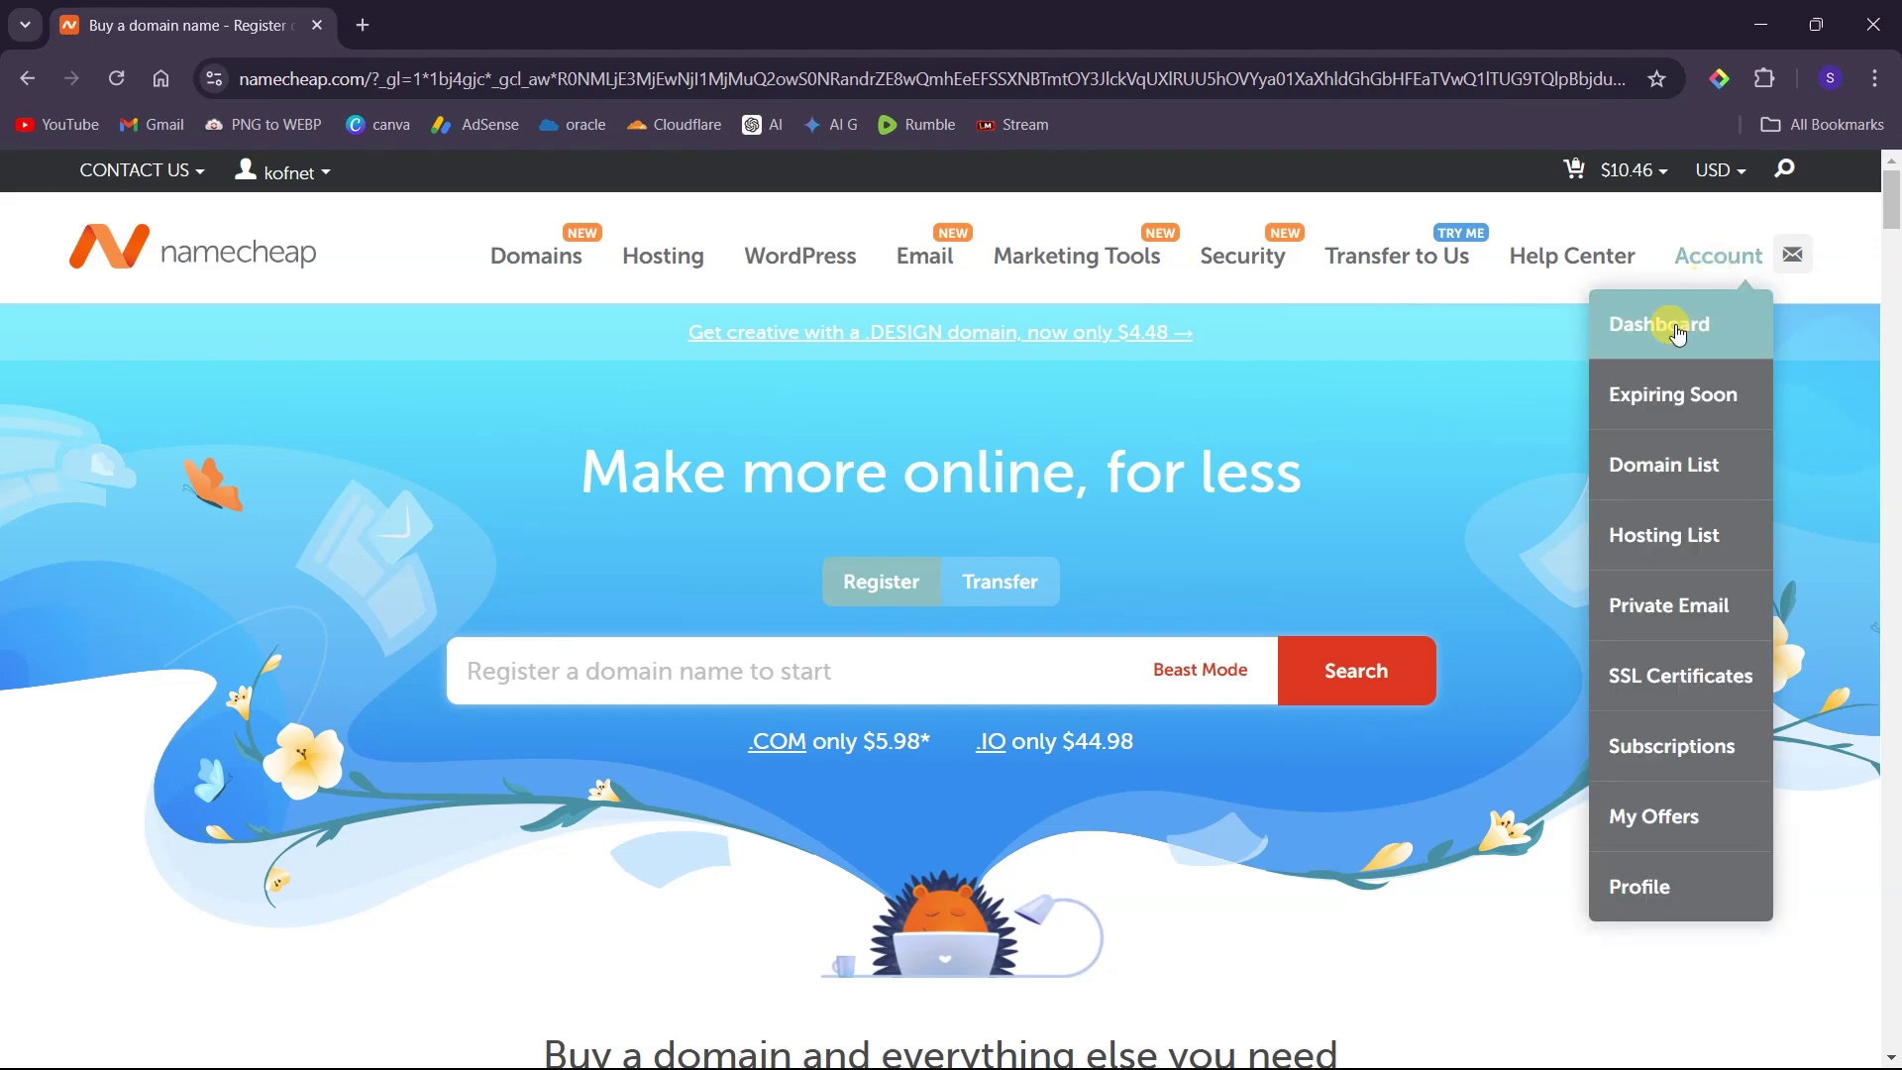
{"action": "left_click", "coordinate": [1694, 317]}
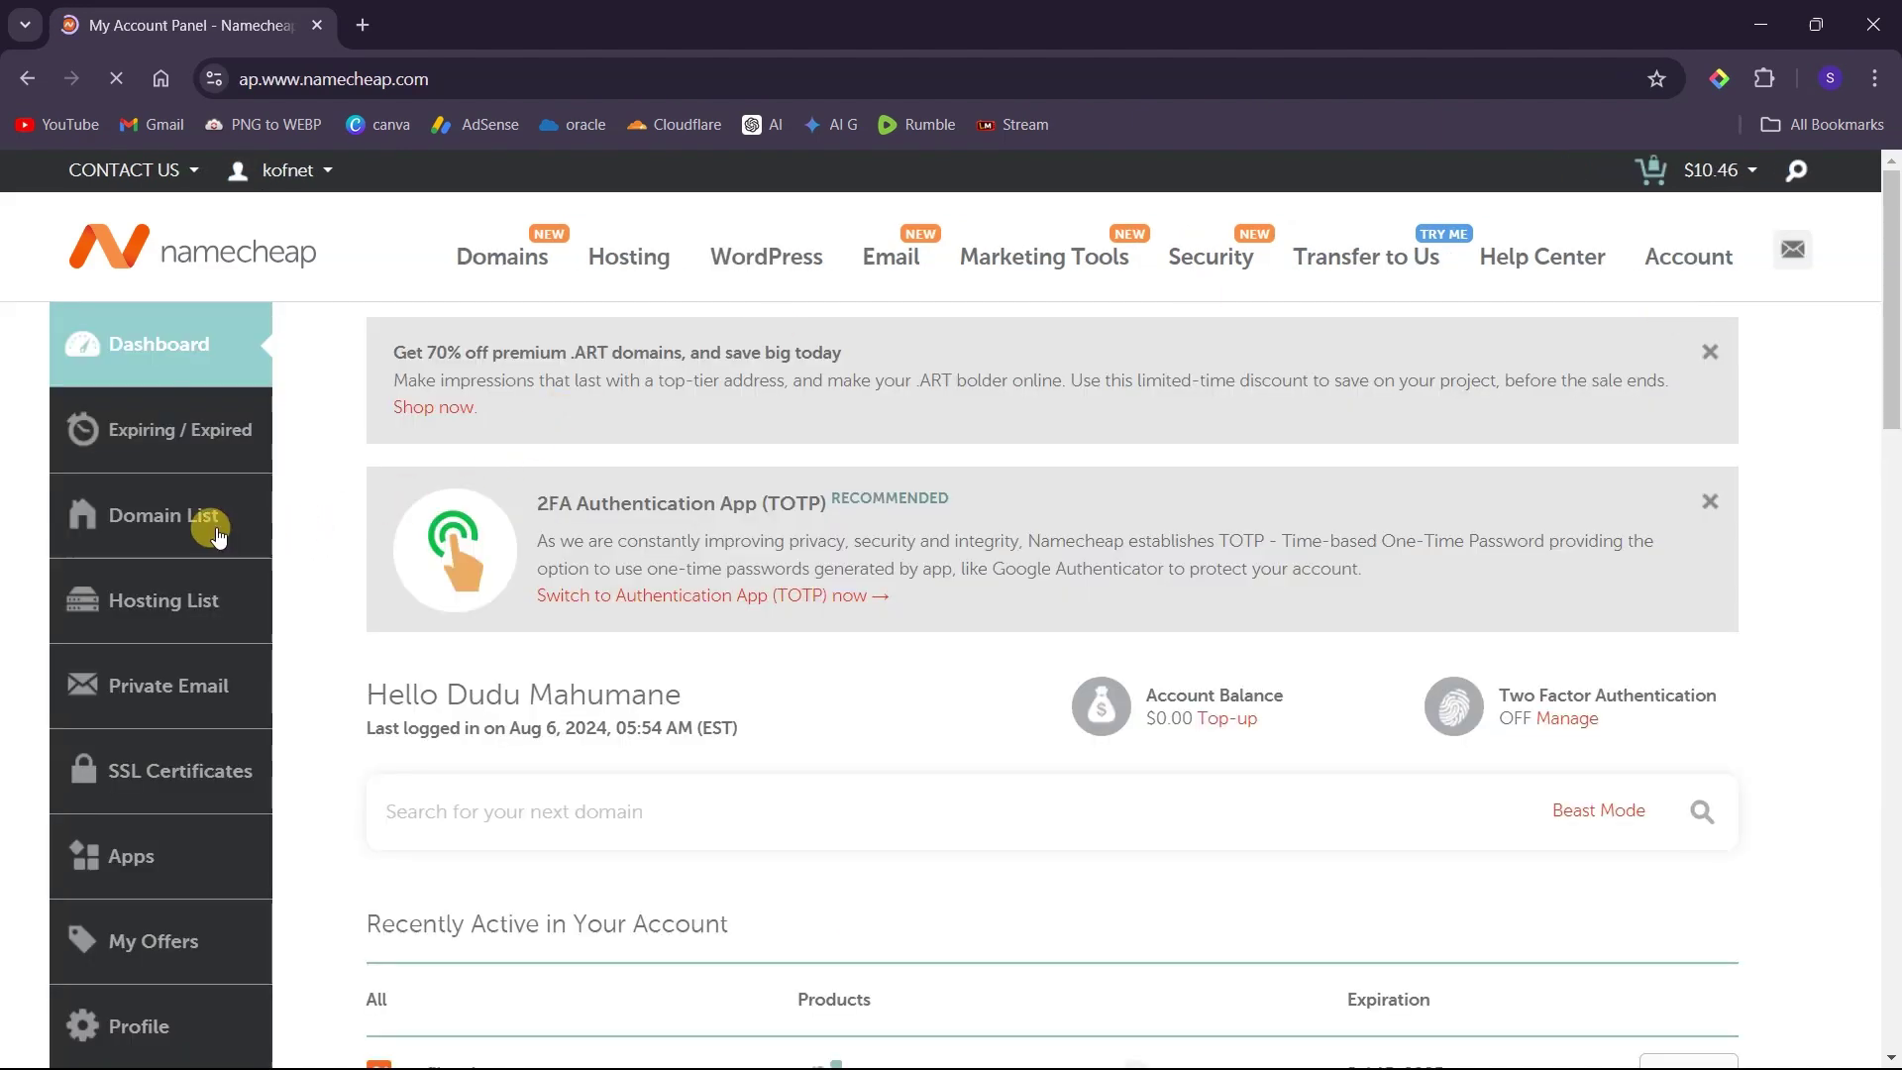
{"action": "left_click", "coordinate": [171, 520]}
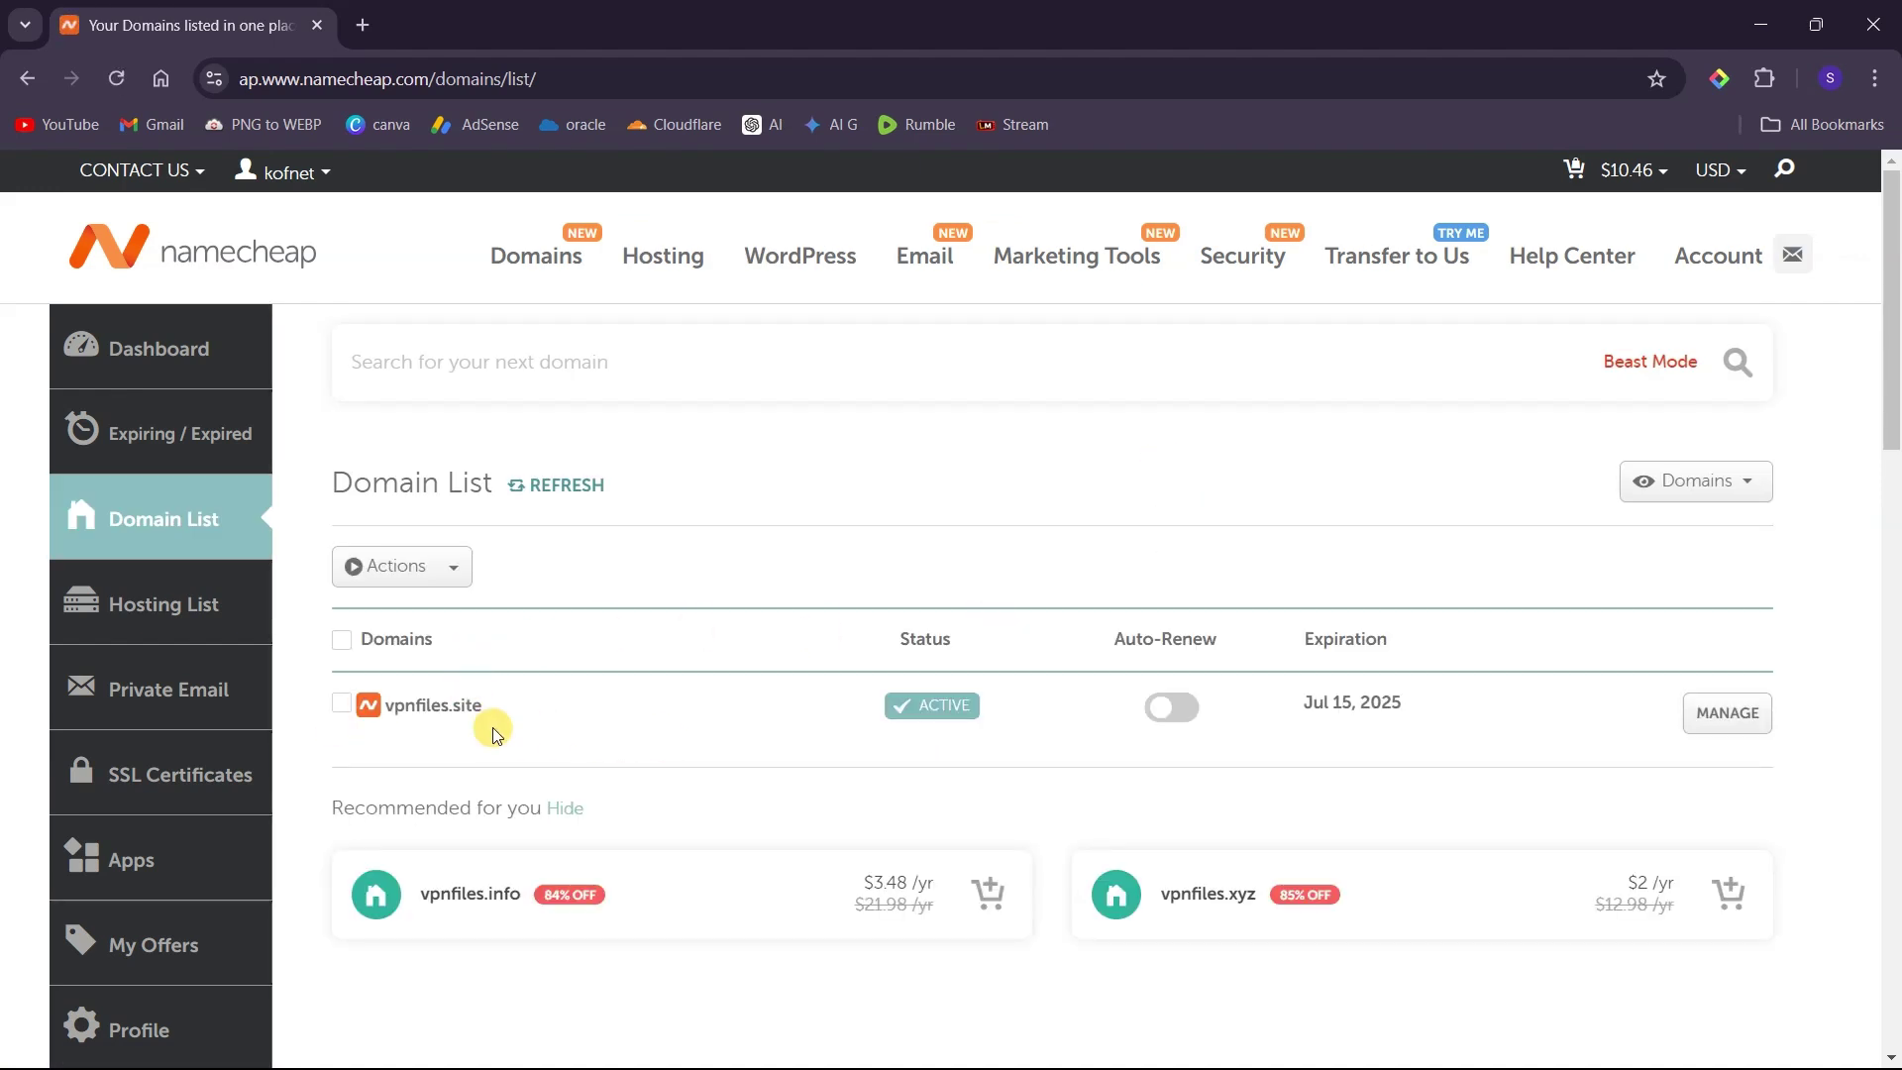
{"action": "left_click", "coordinate": [1721, 717]}
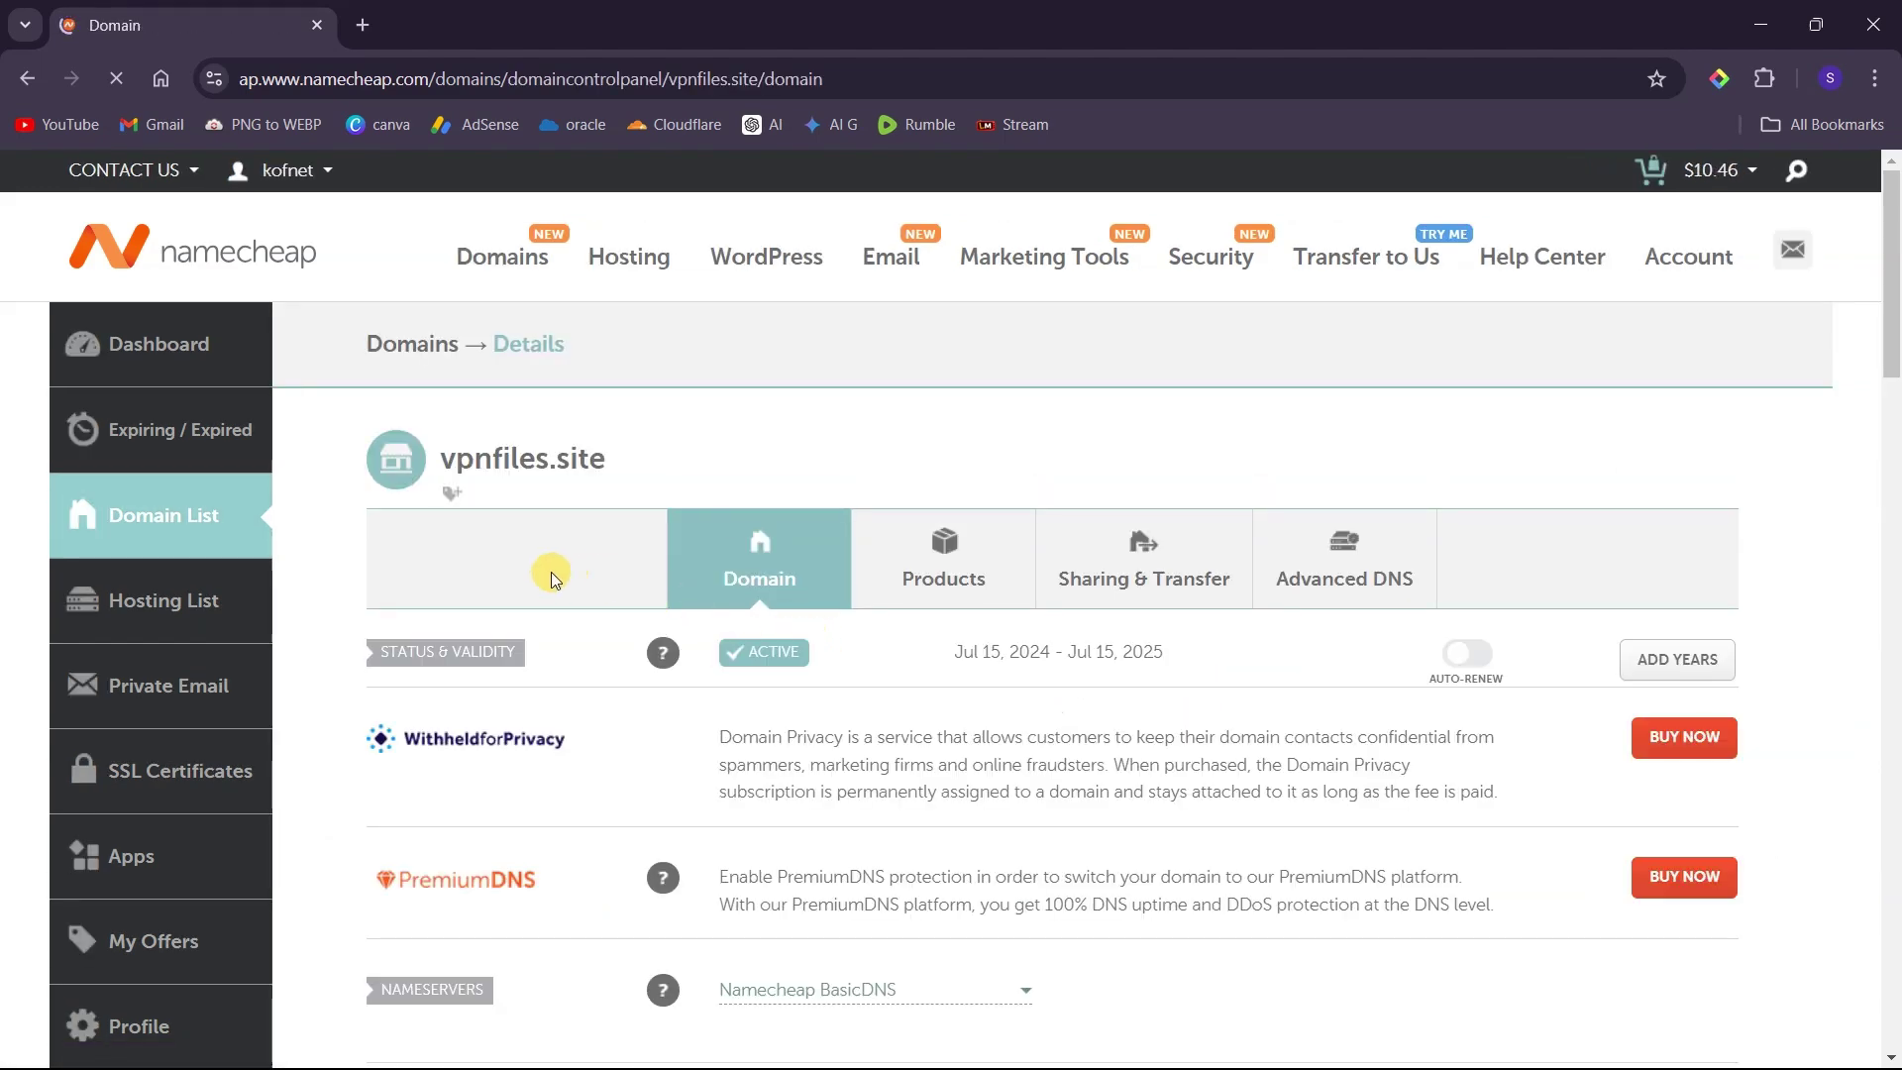
Switch vpnfiles.site's Nameservers setting from Namecheap BasicDNS to Custom DNS
{"action": "scroll", "coordinate": [594, 603], "scroll_direction": "down", "scroll_amount": 5}
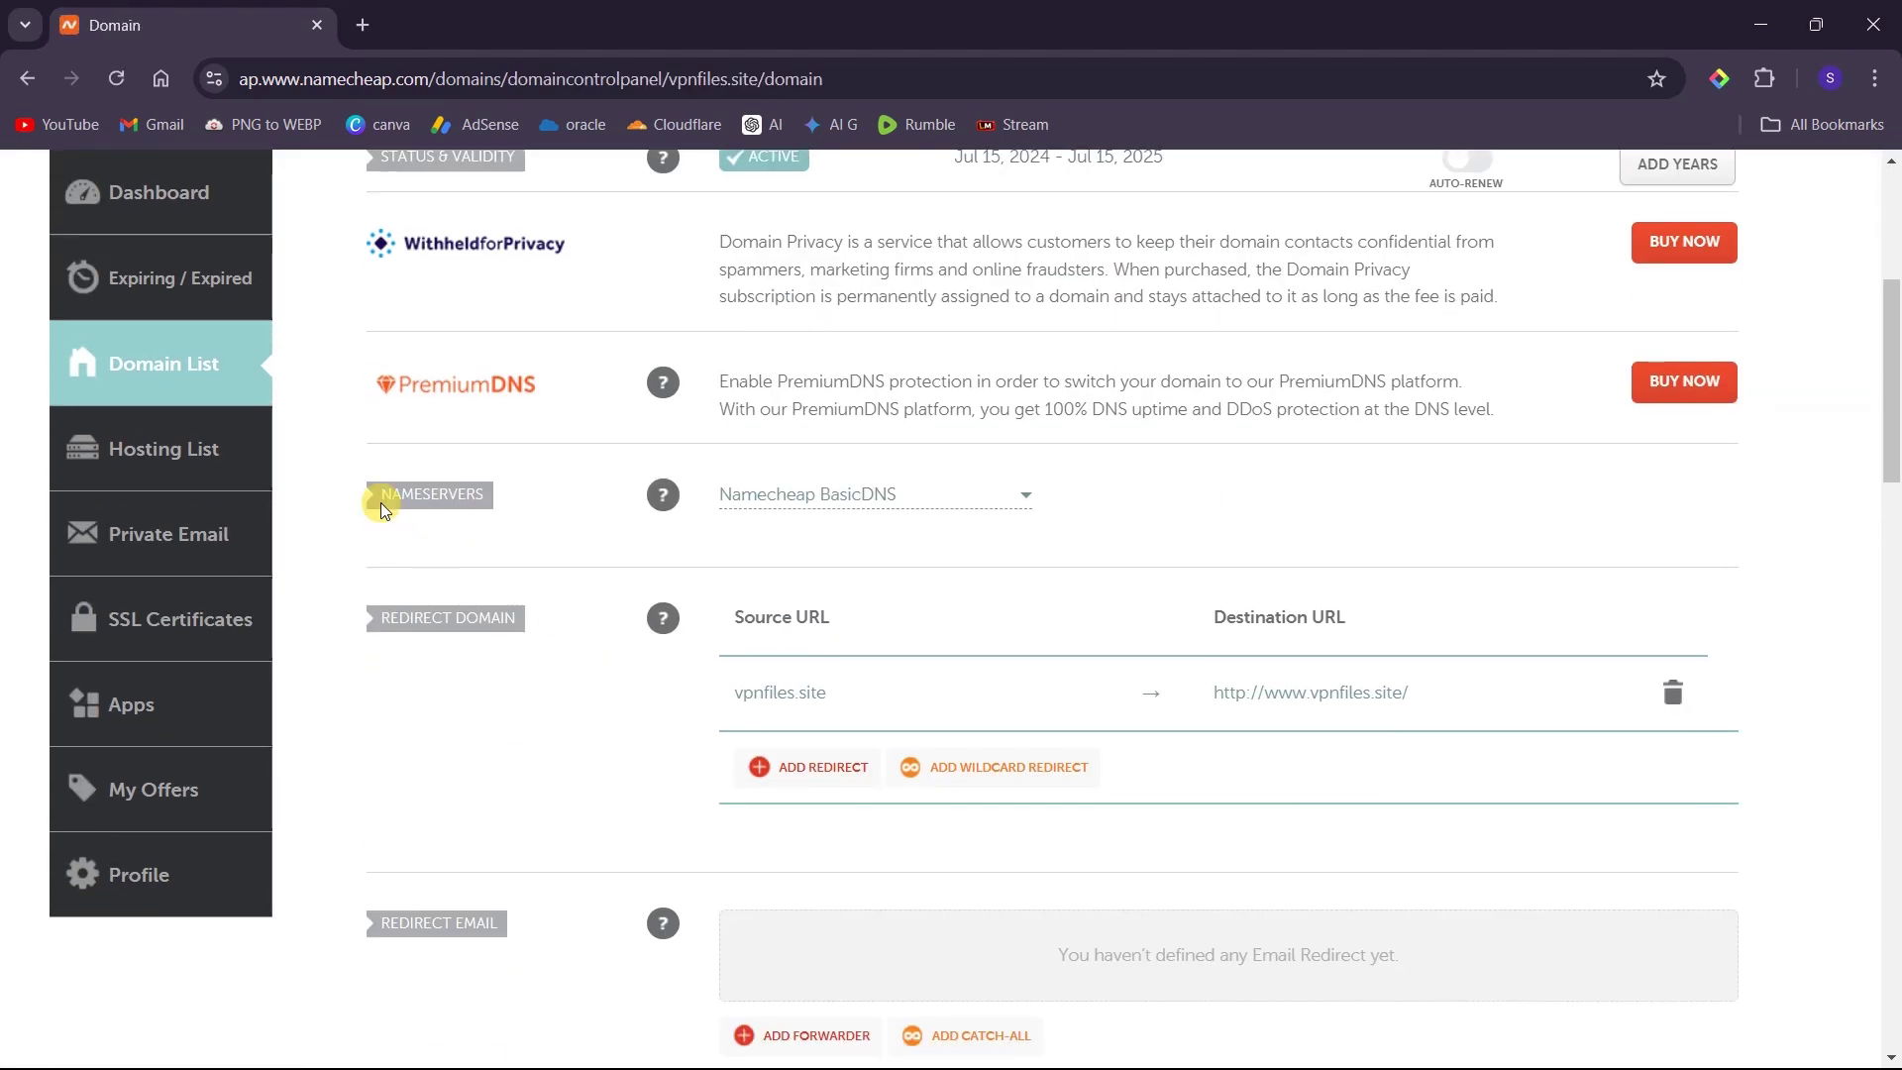
{"action": "left_click_drag", "start_coordinate": [384, 494], "coordinate": [513, 497]}
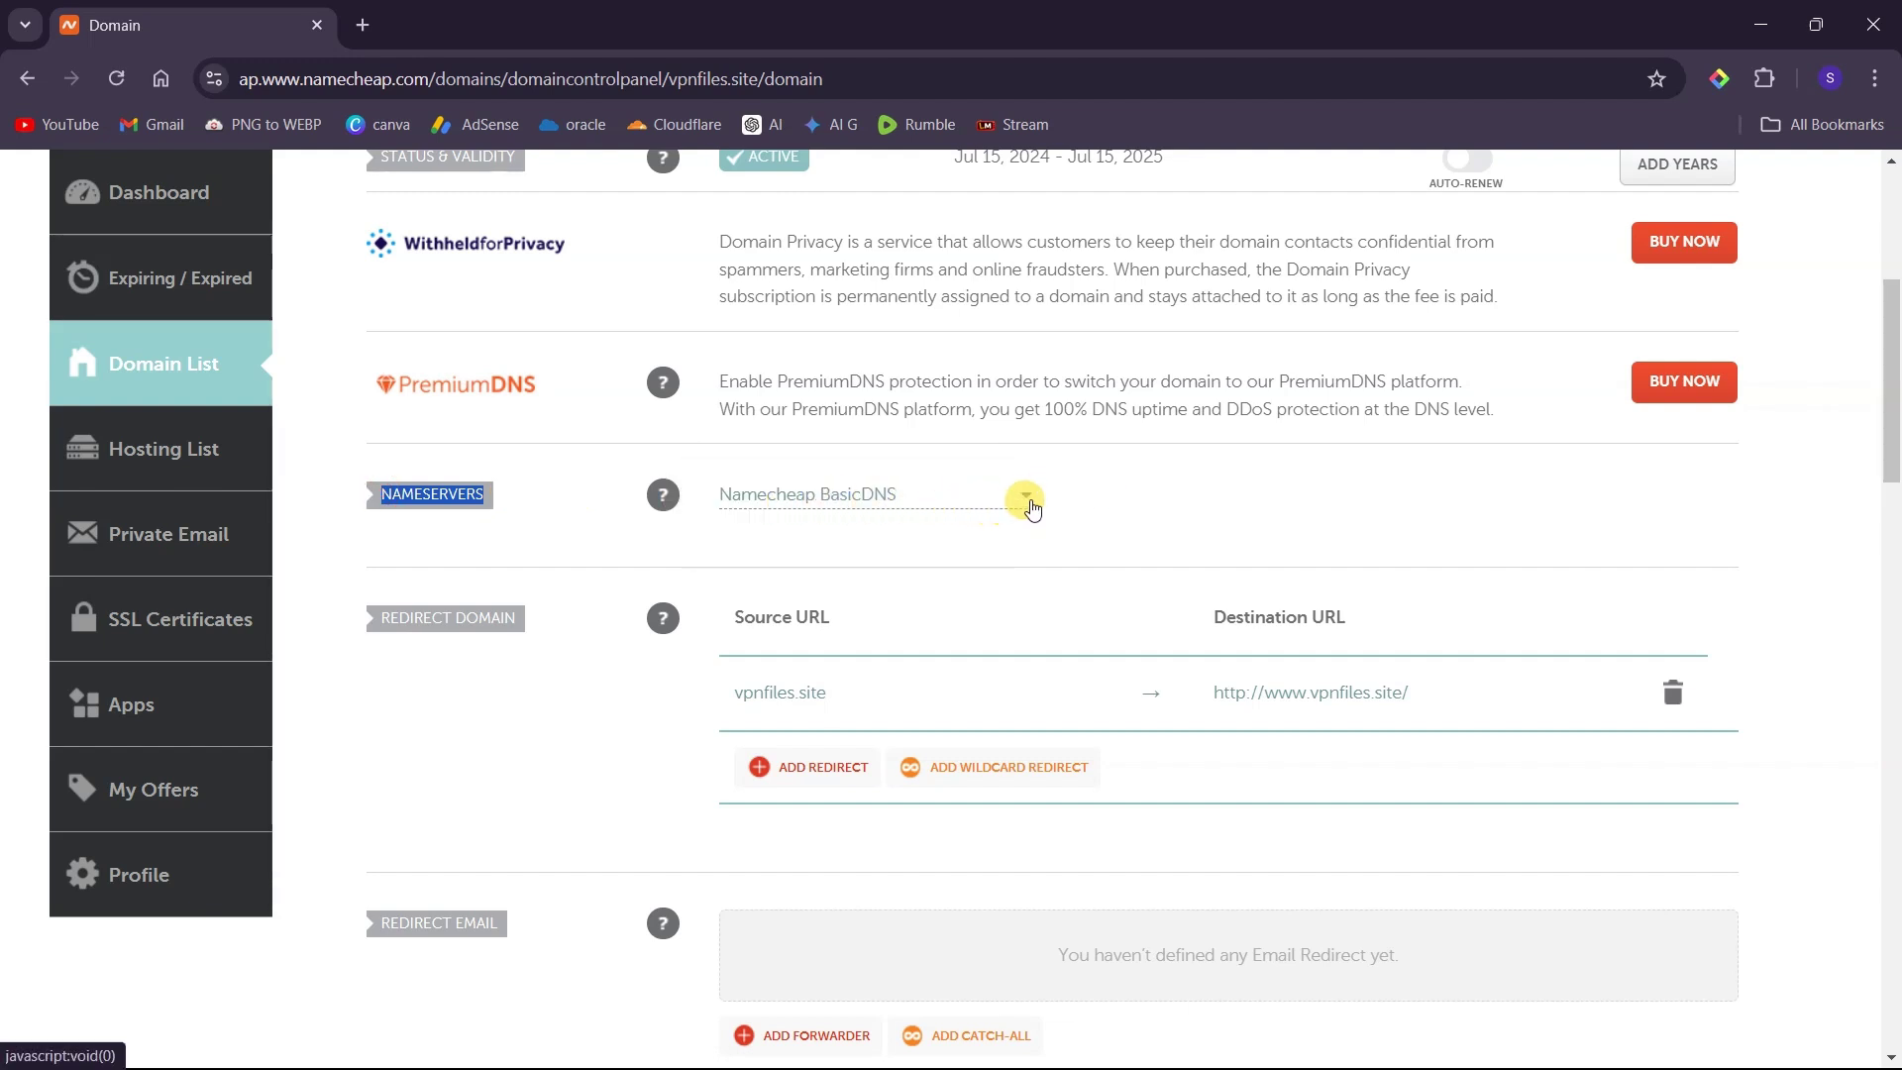
{"action": "left_click", "coordinate": [1028, 503]}
{"action": "left_click", "coordinate": [864, 618]}
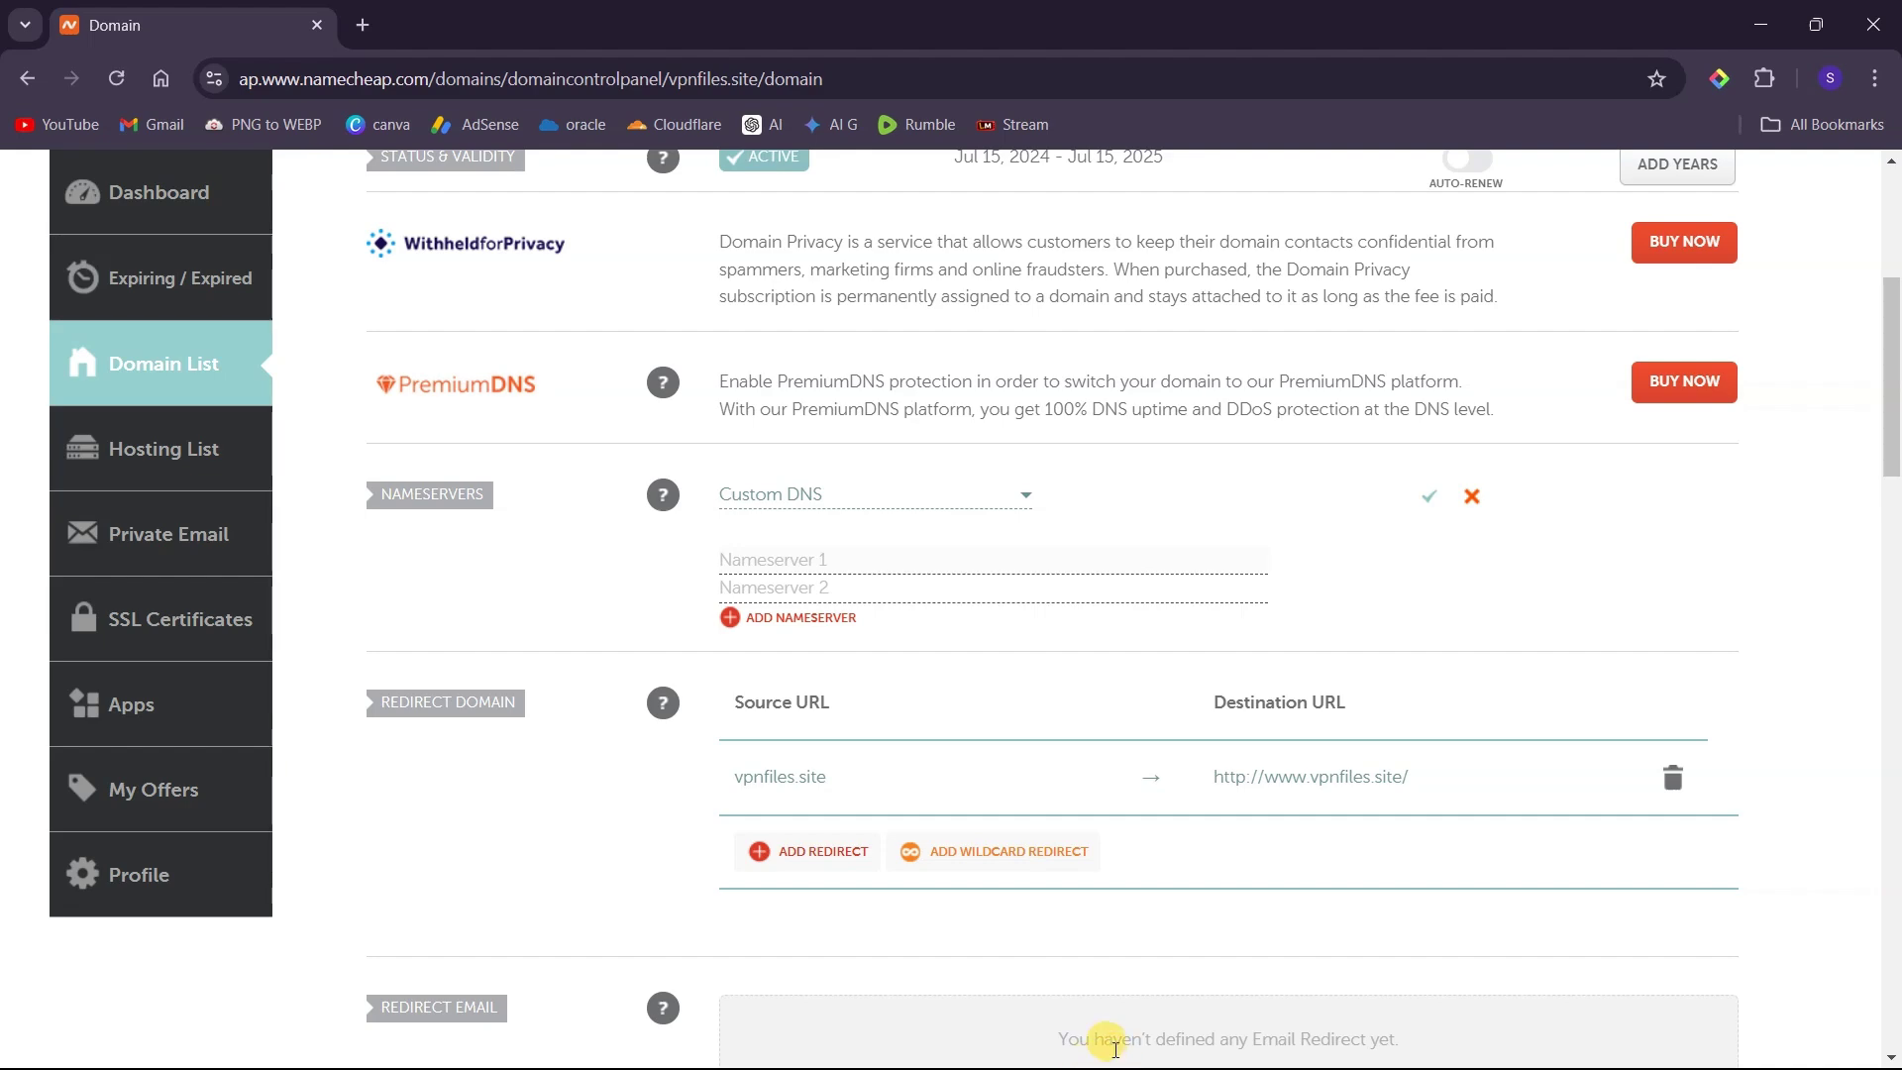
Enter doug.ns.cloudflare.com and maya.ns.cloudflare.com as custom nameservers and save them
{"action": "key", "text": "super"}
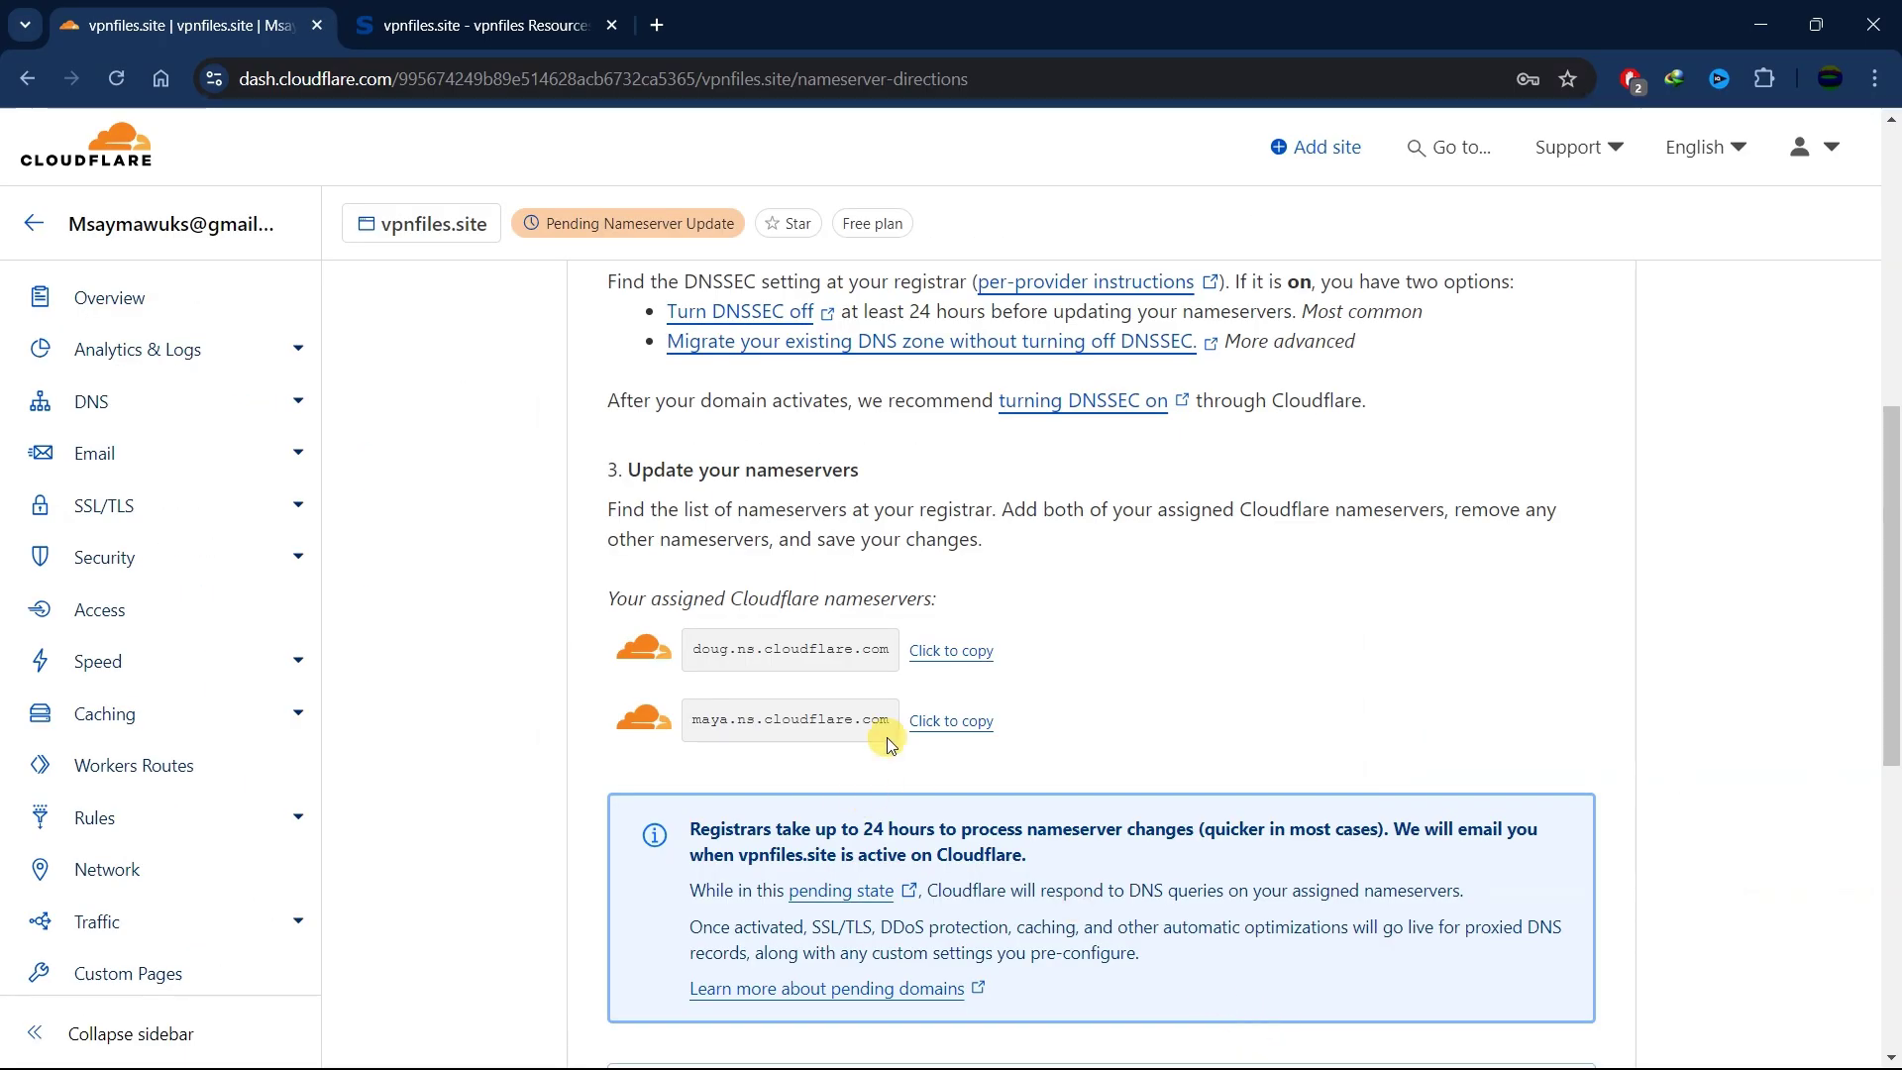
{"action": "key", "text": "super"}
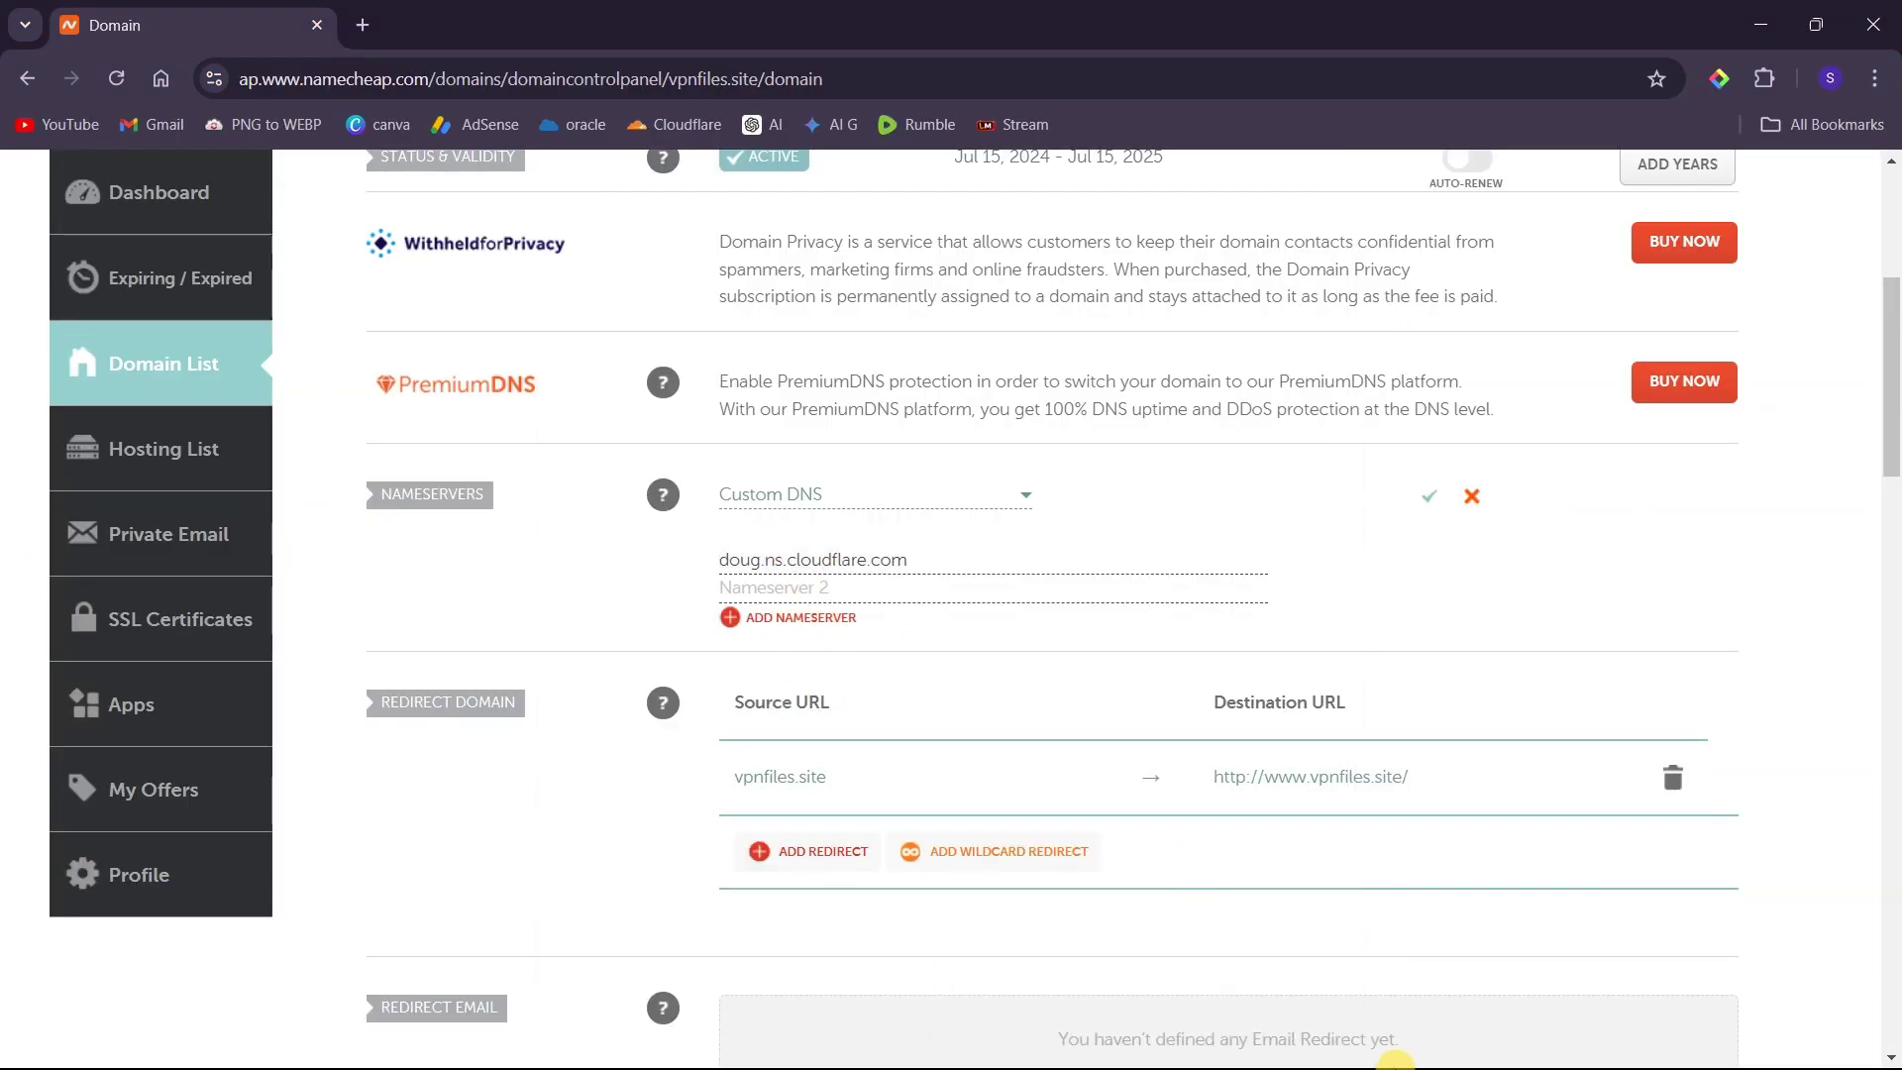
{"action": "key", "text": "super"}
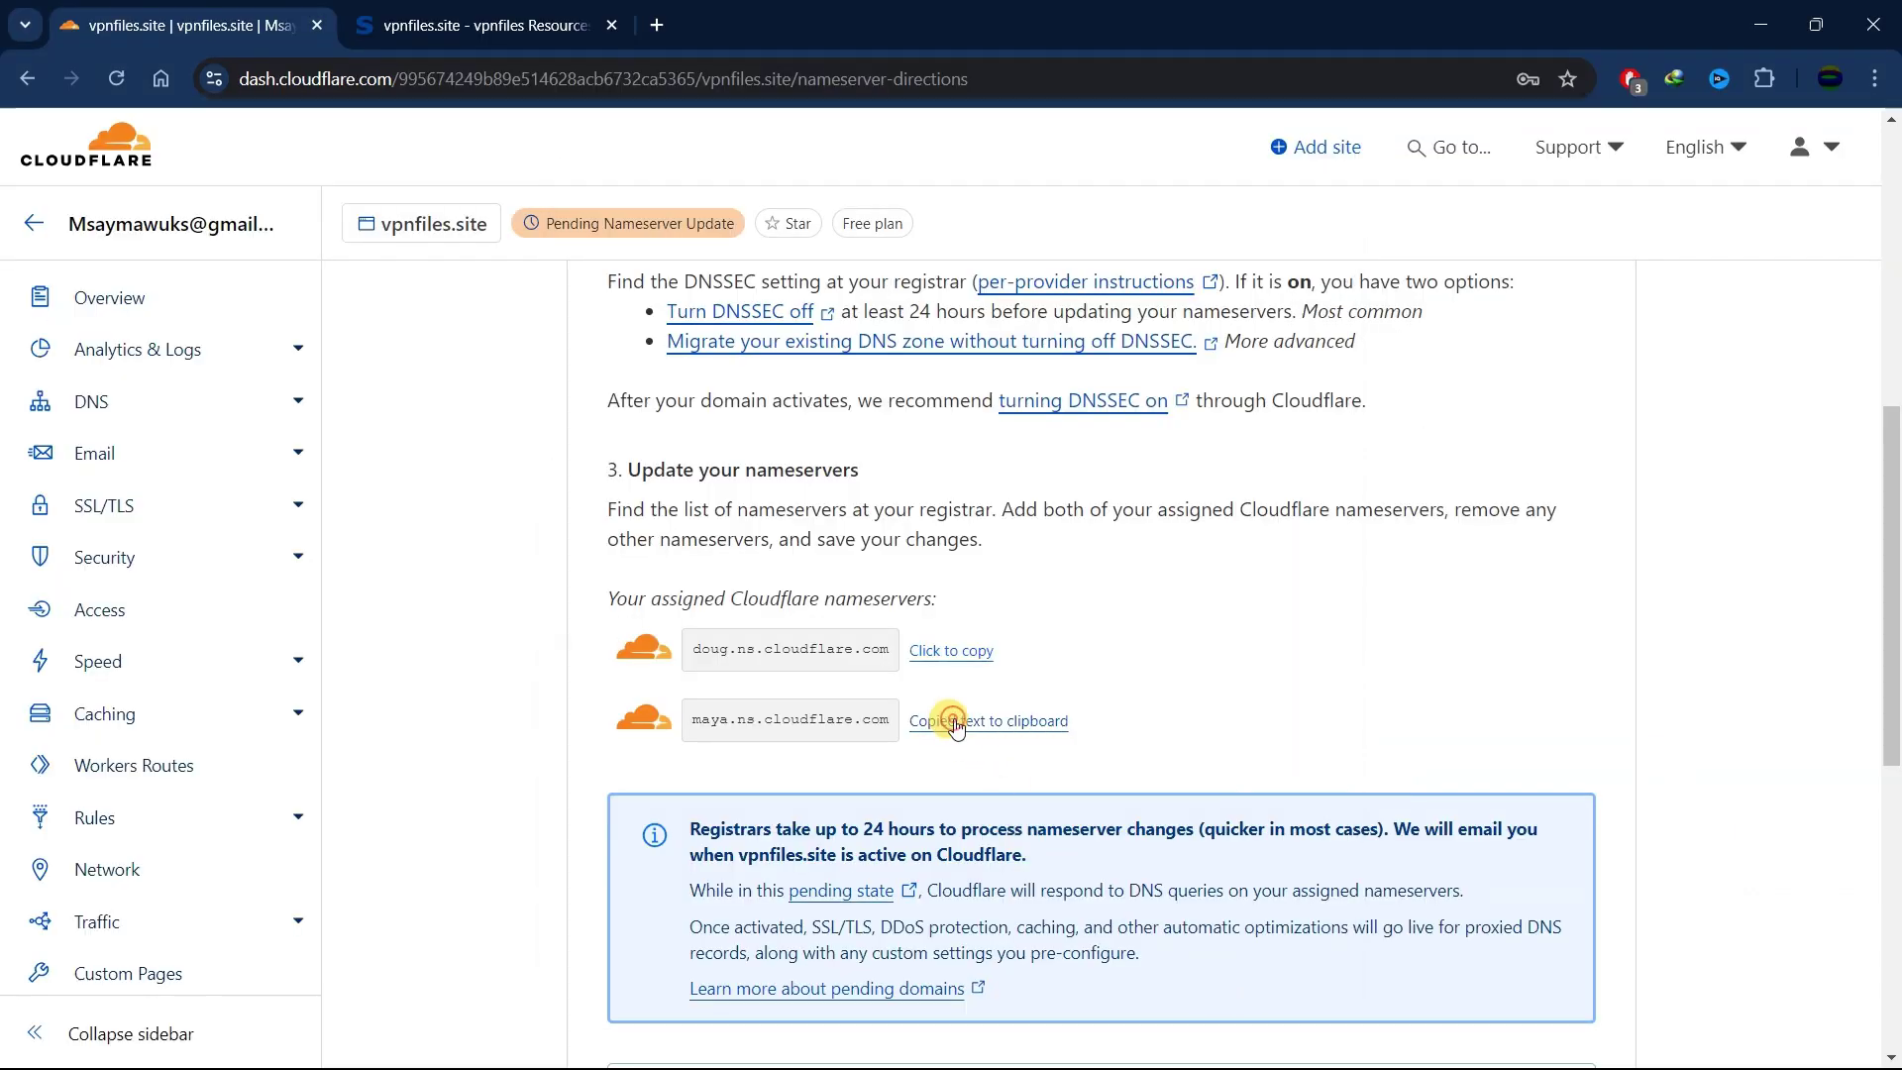
{"action": "key", "text": "super"}
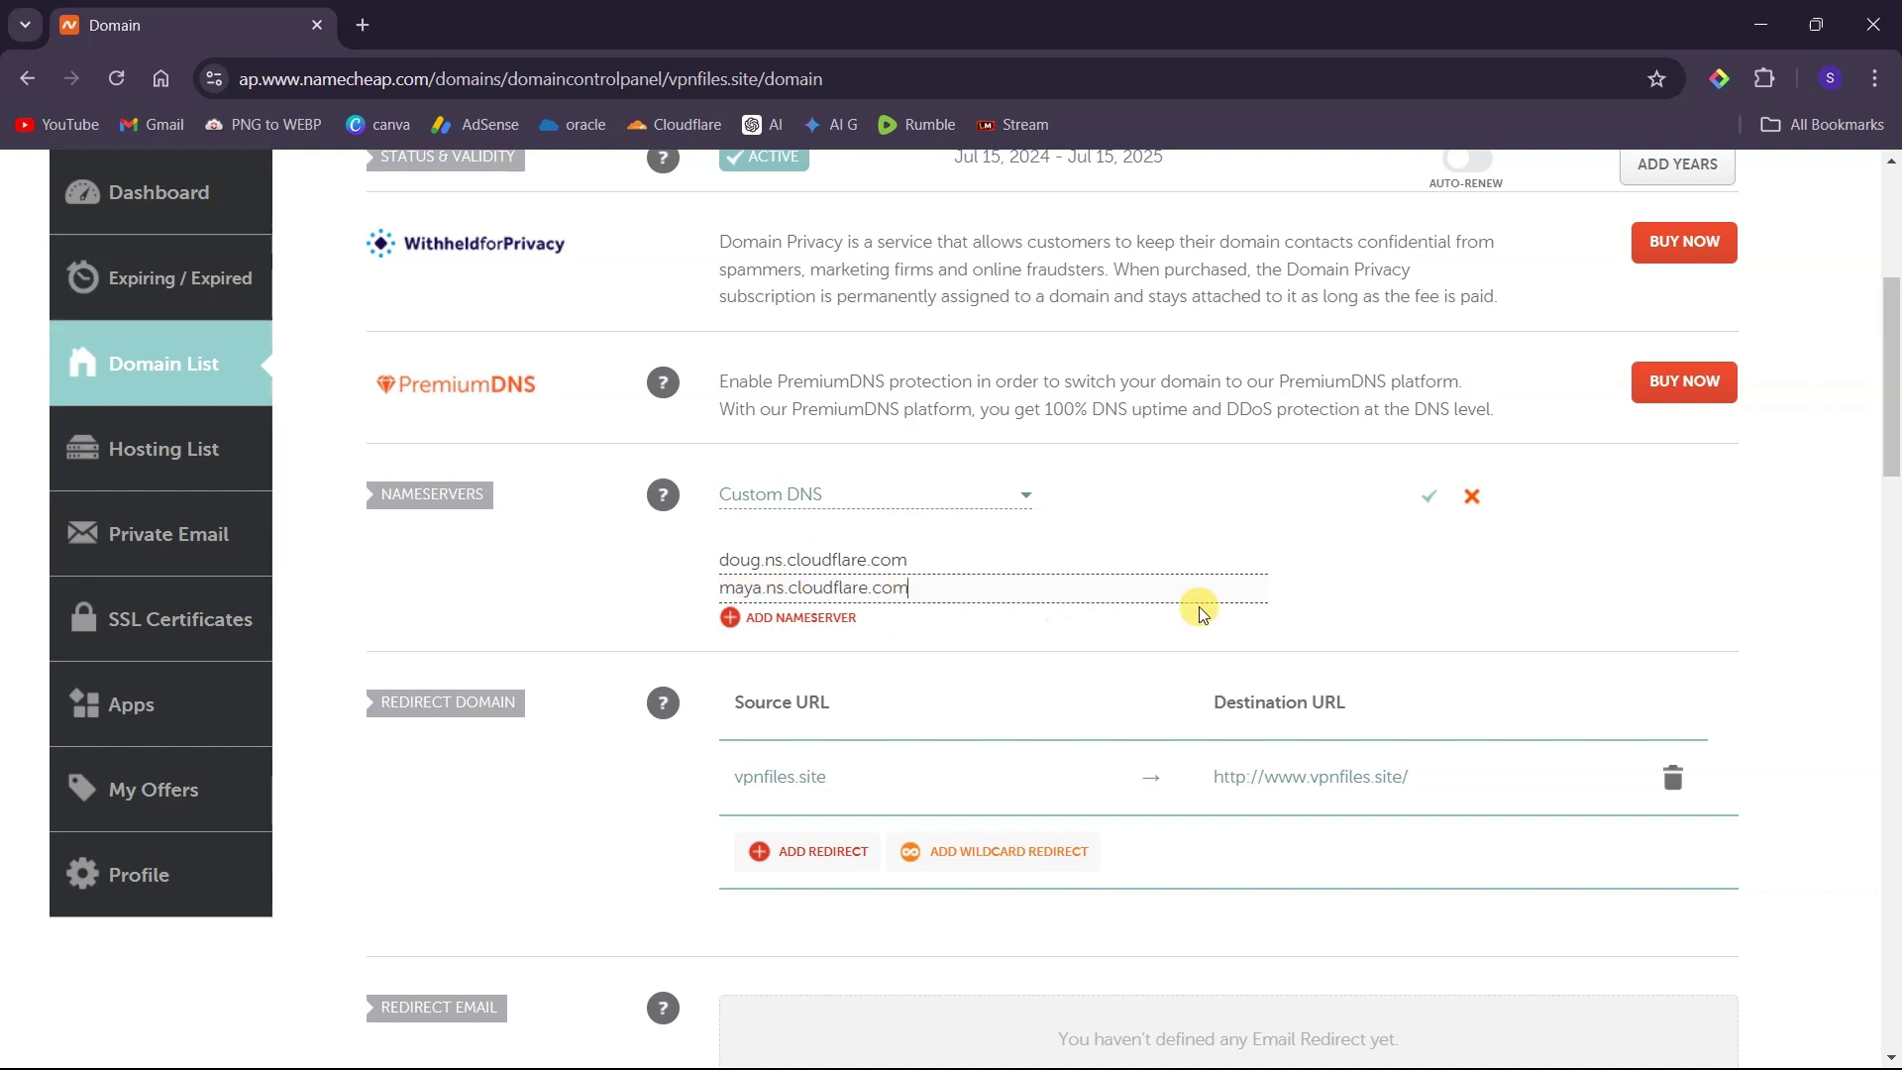
{"action": "left_click", "coordinate": [1432, 504]}
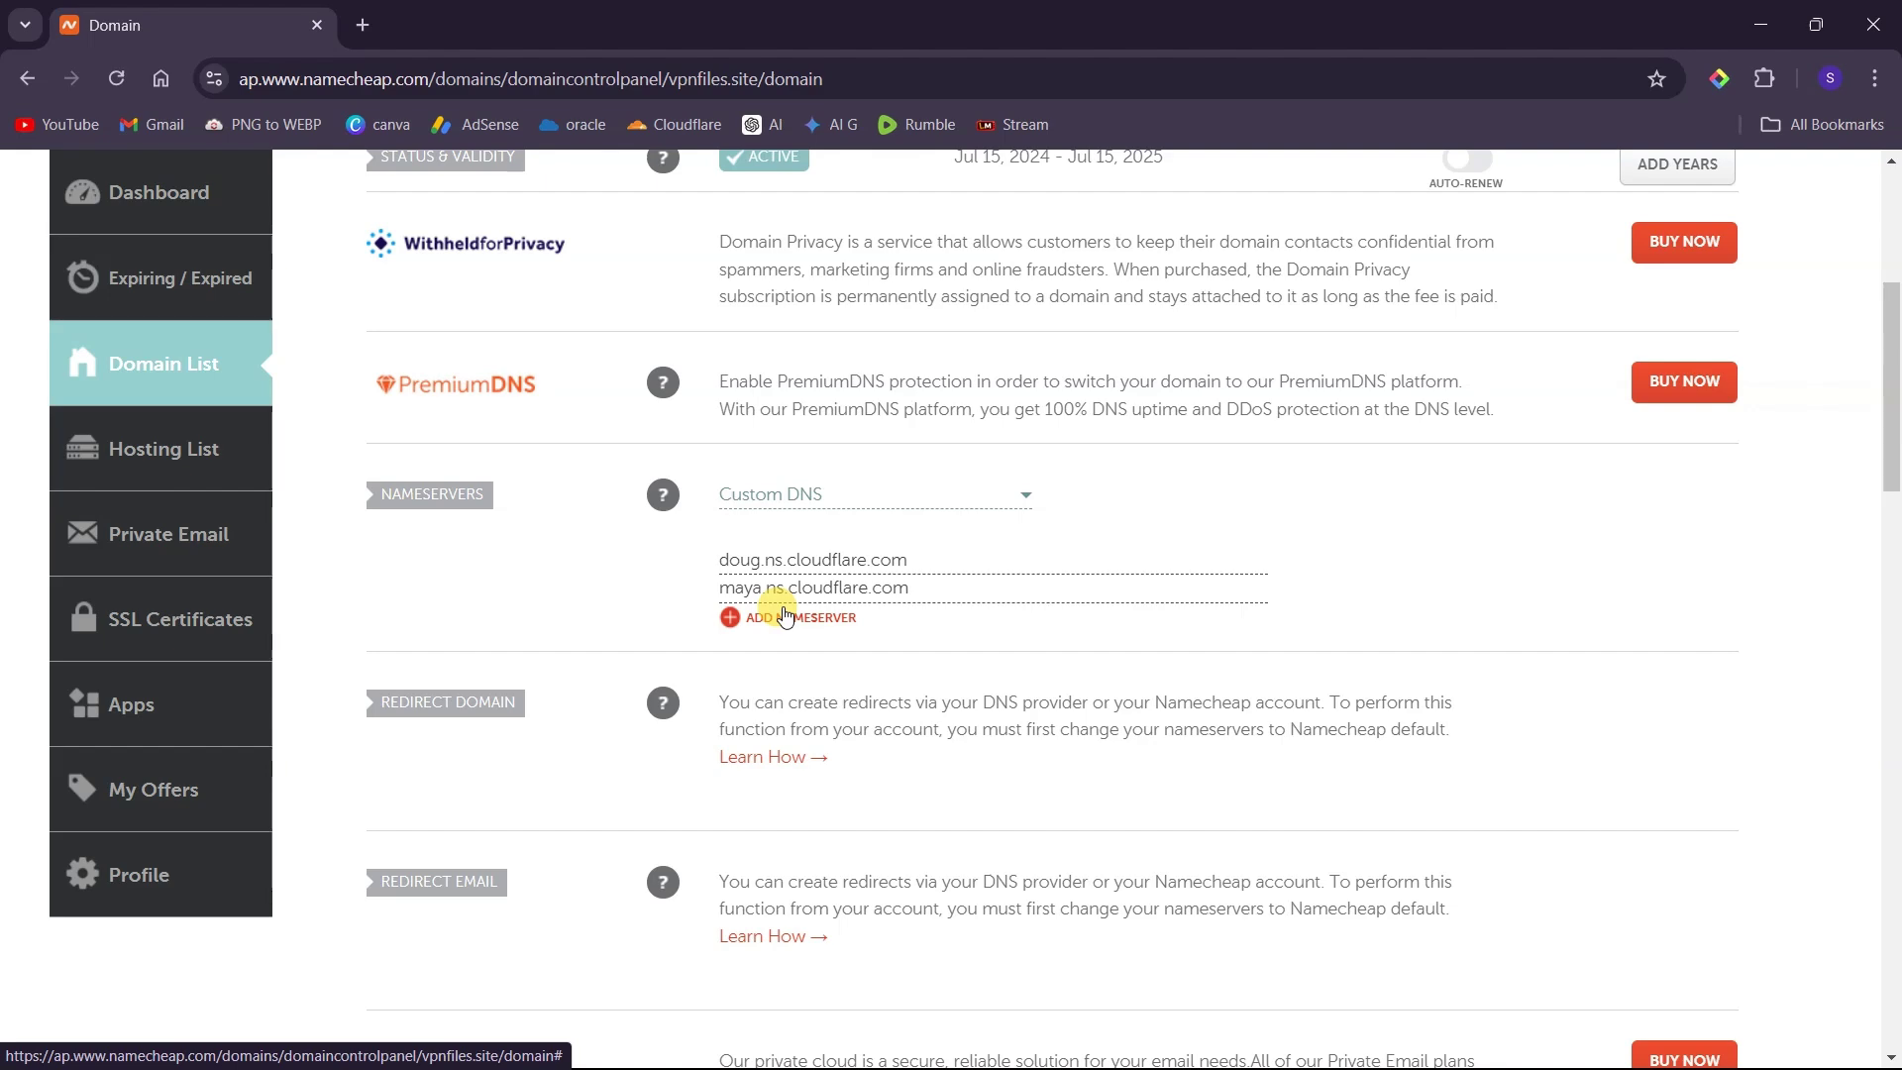
Back in Cloudflare, start the Quick Start Guide and keep Automatic HTTPS Rewrites on
{"action": "left_click", "coordinate": [1761, 25]}
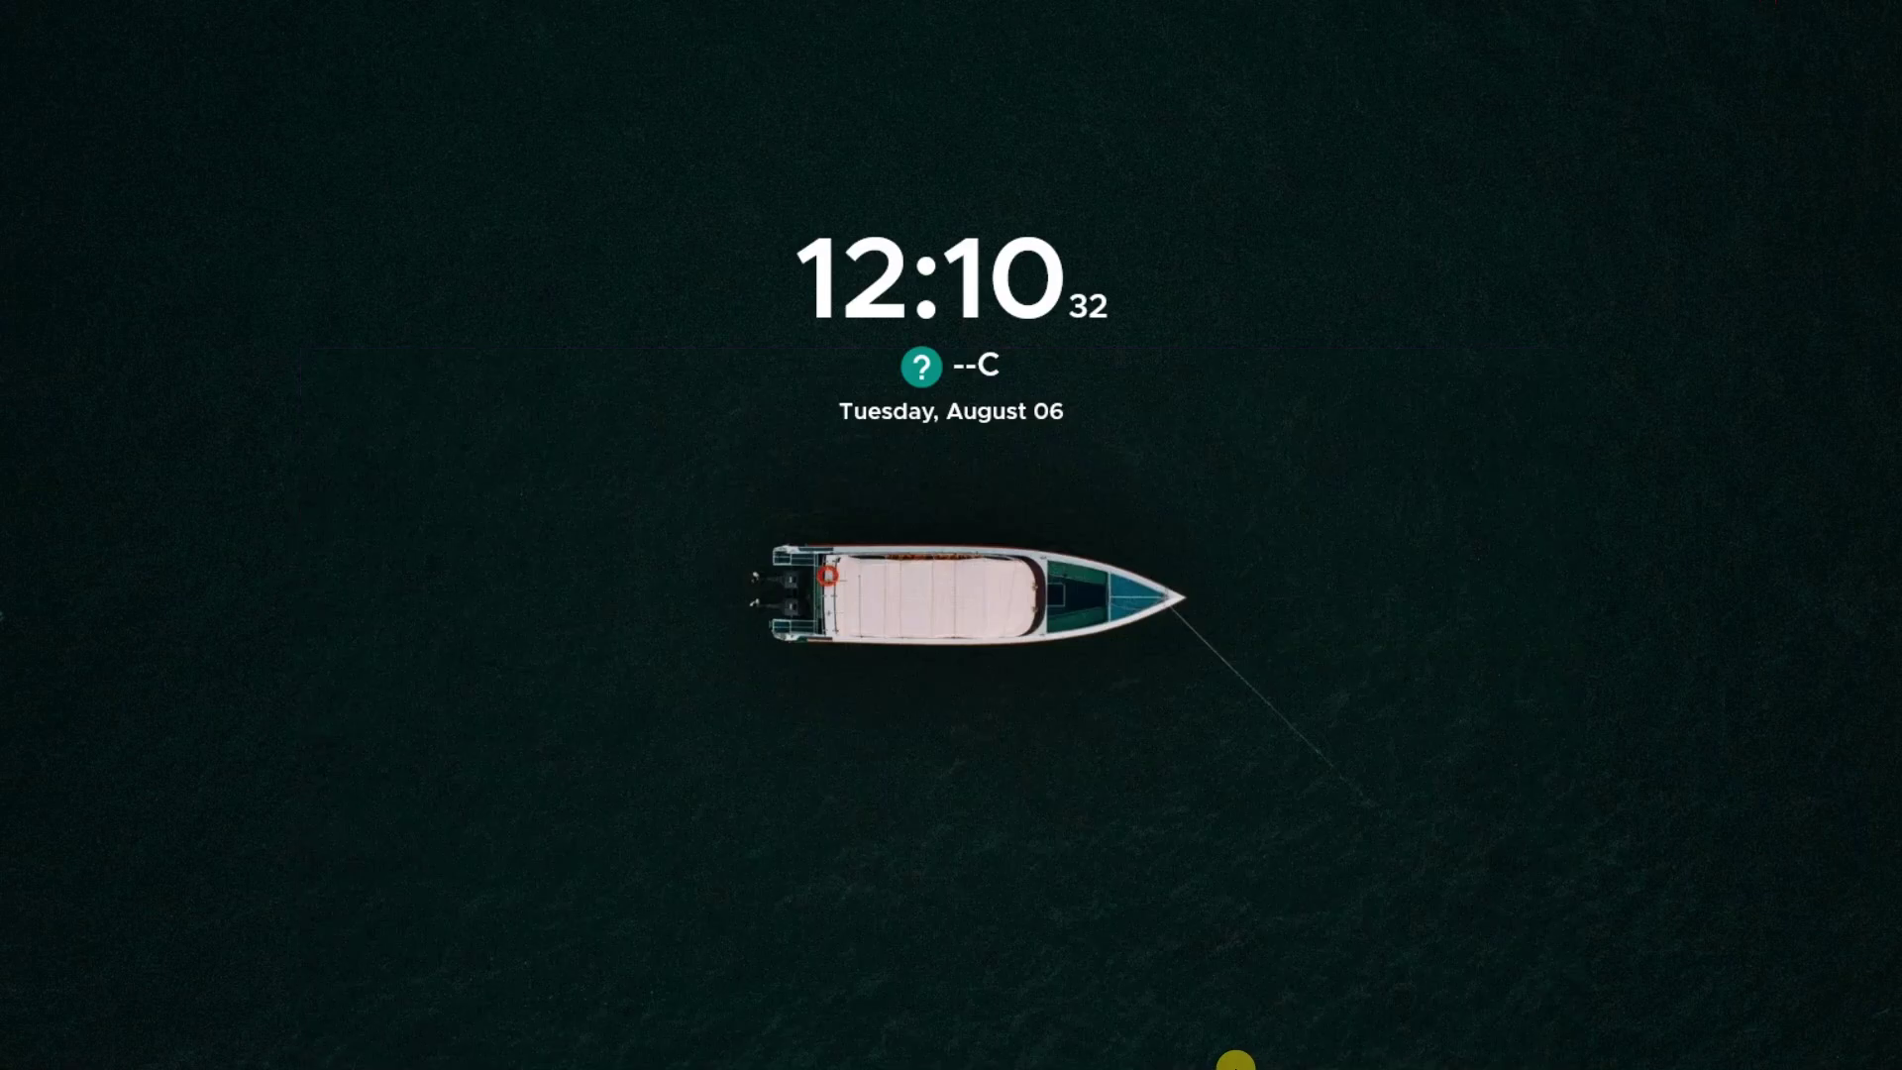
{"action": "left_click", "coordinate": [1227, 994]}
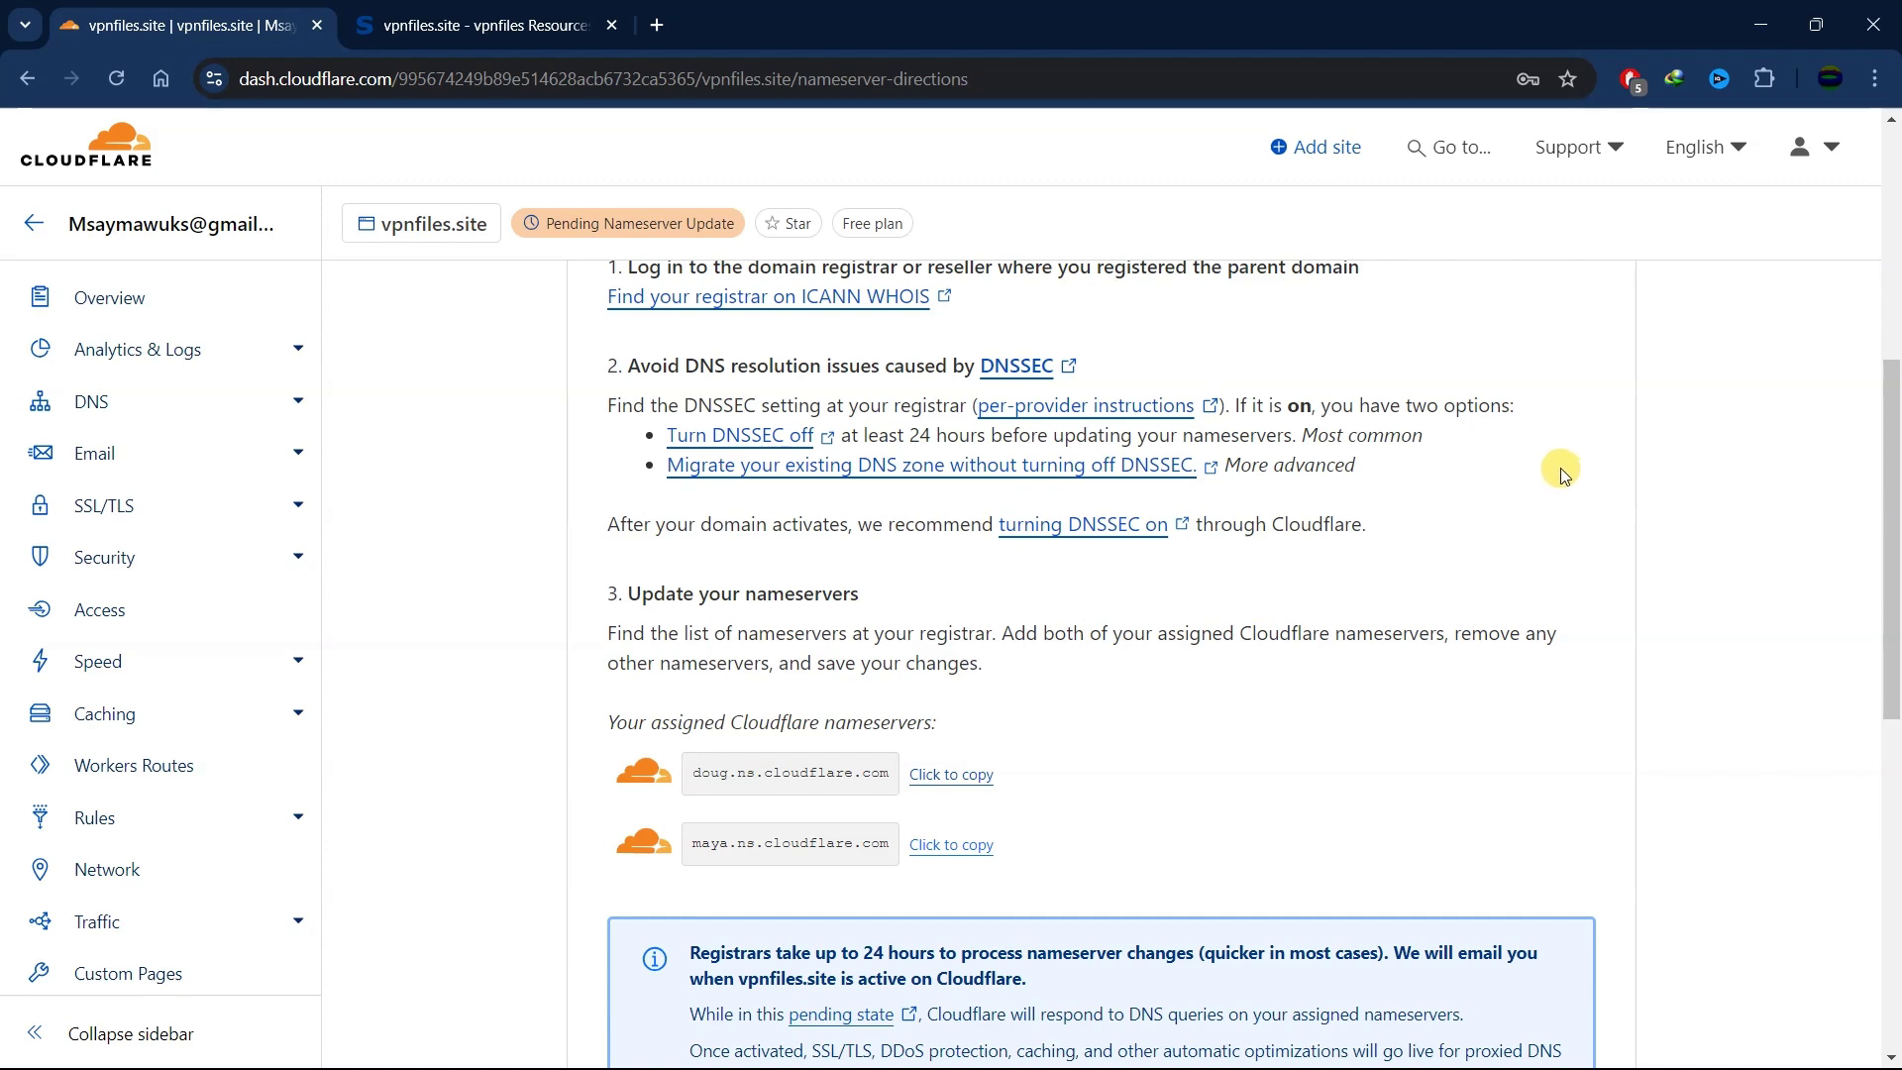
{"action": "scroll", "coordinate": [1546, 476], "scroll_direction": "down", "scroll_amount": 5}
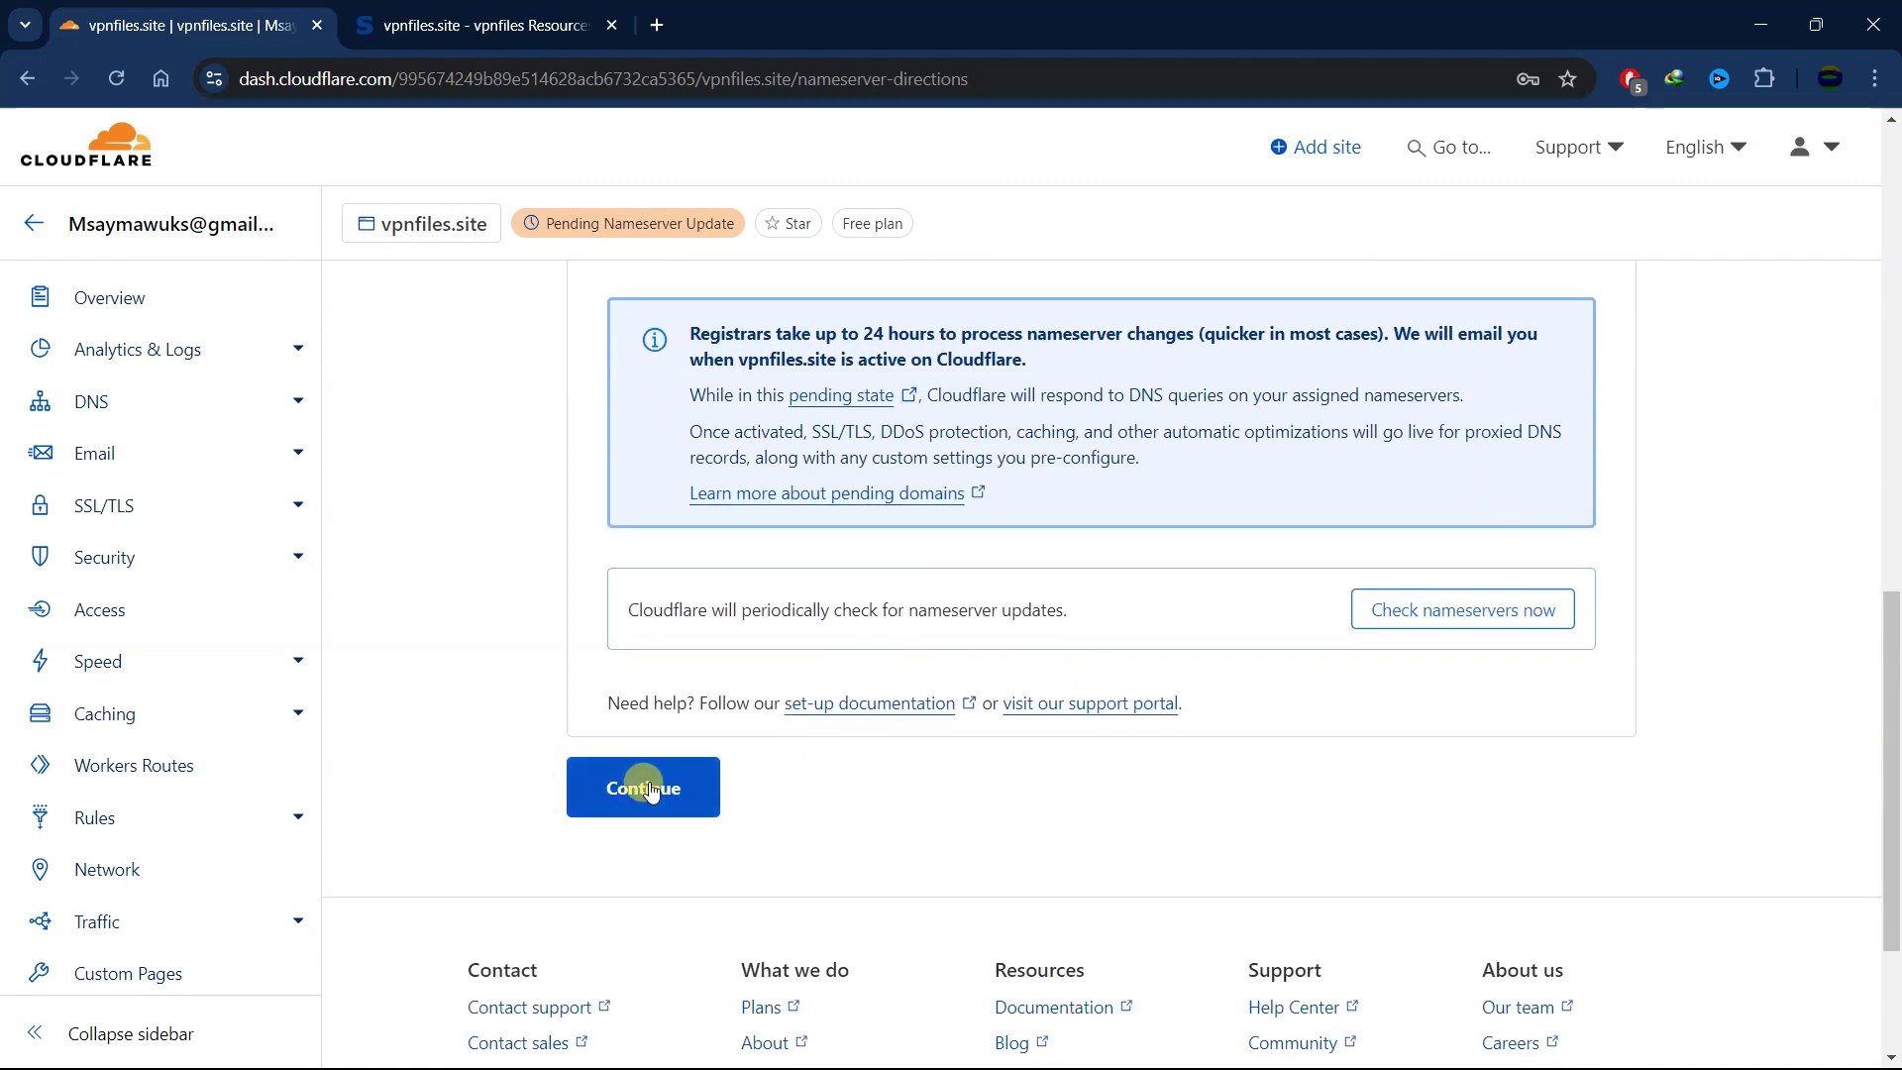
{"action": "left_click", "coordinate": [650, 789]}
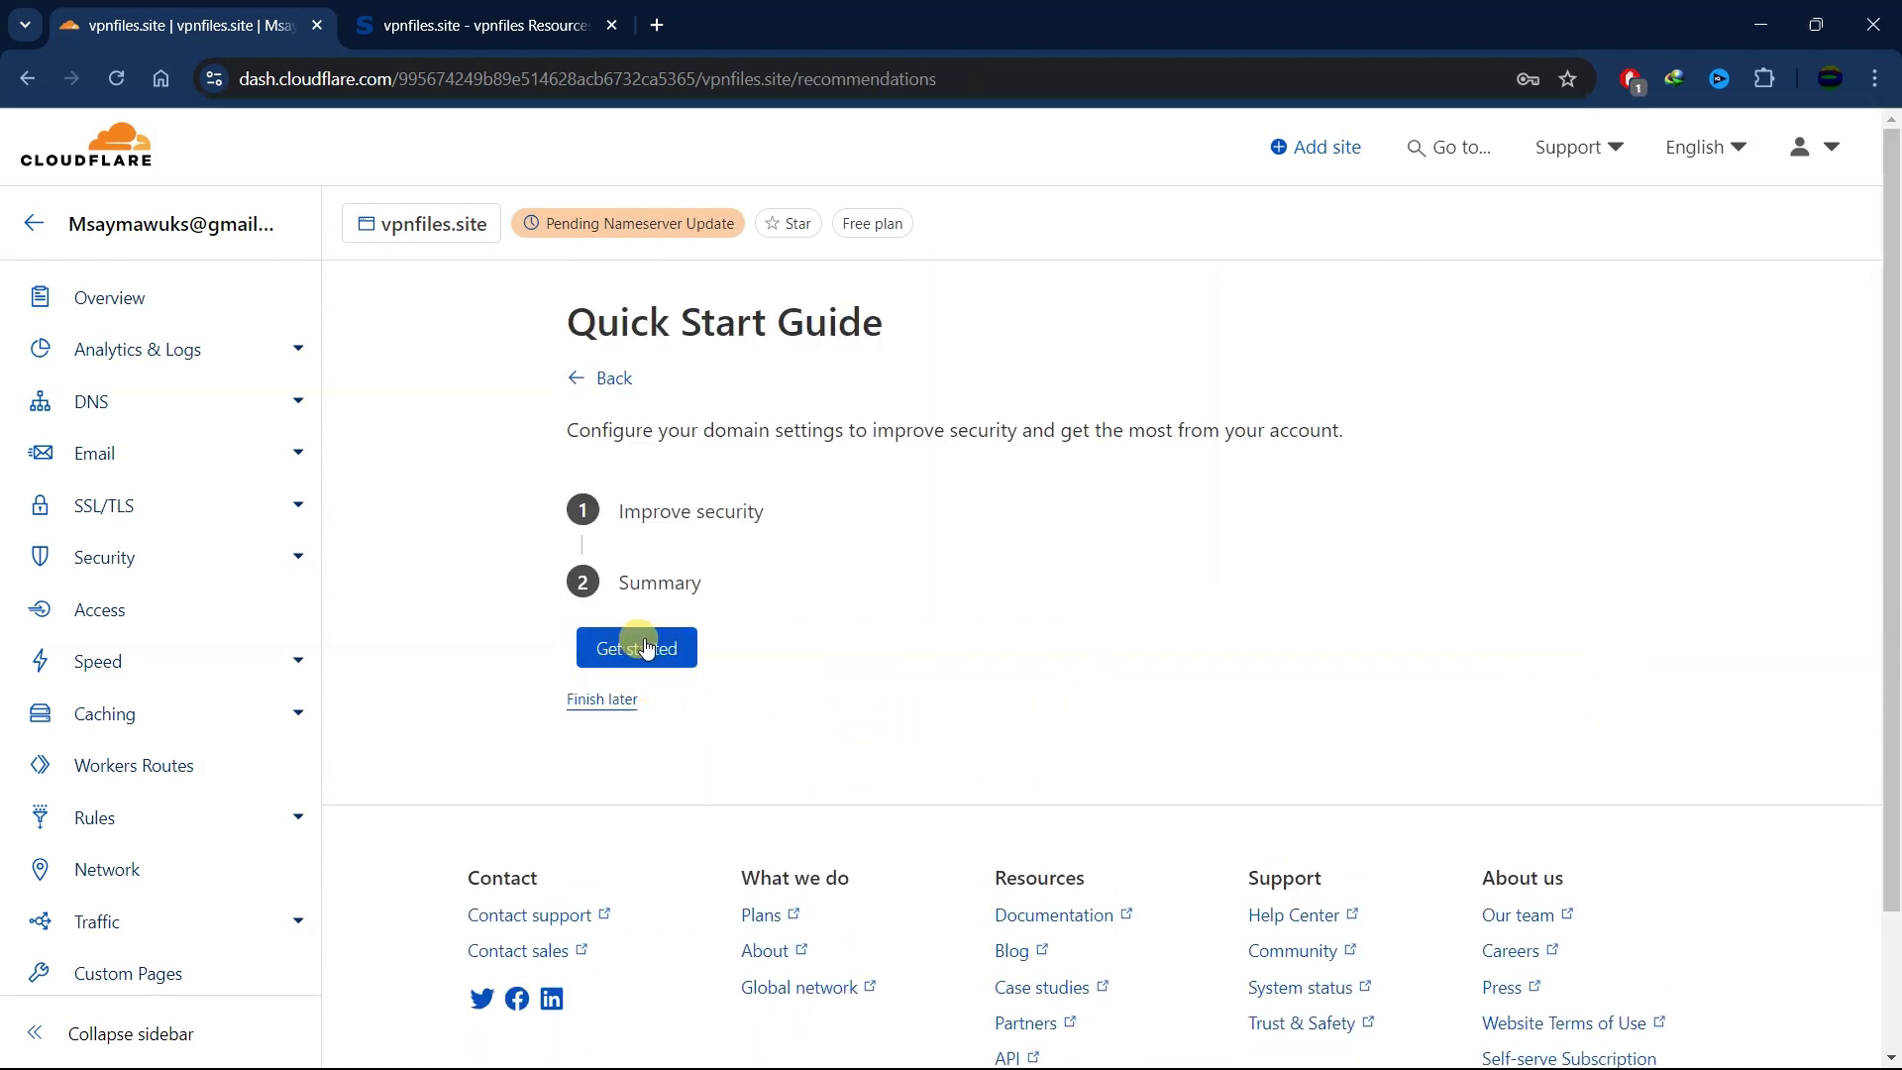
{"action": "left_click", "coordinate": [642, 648]}
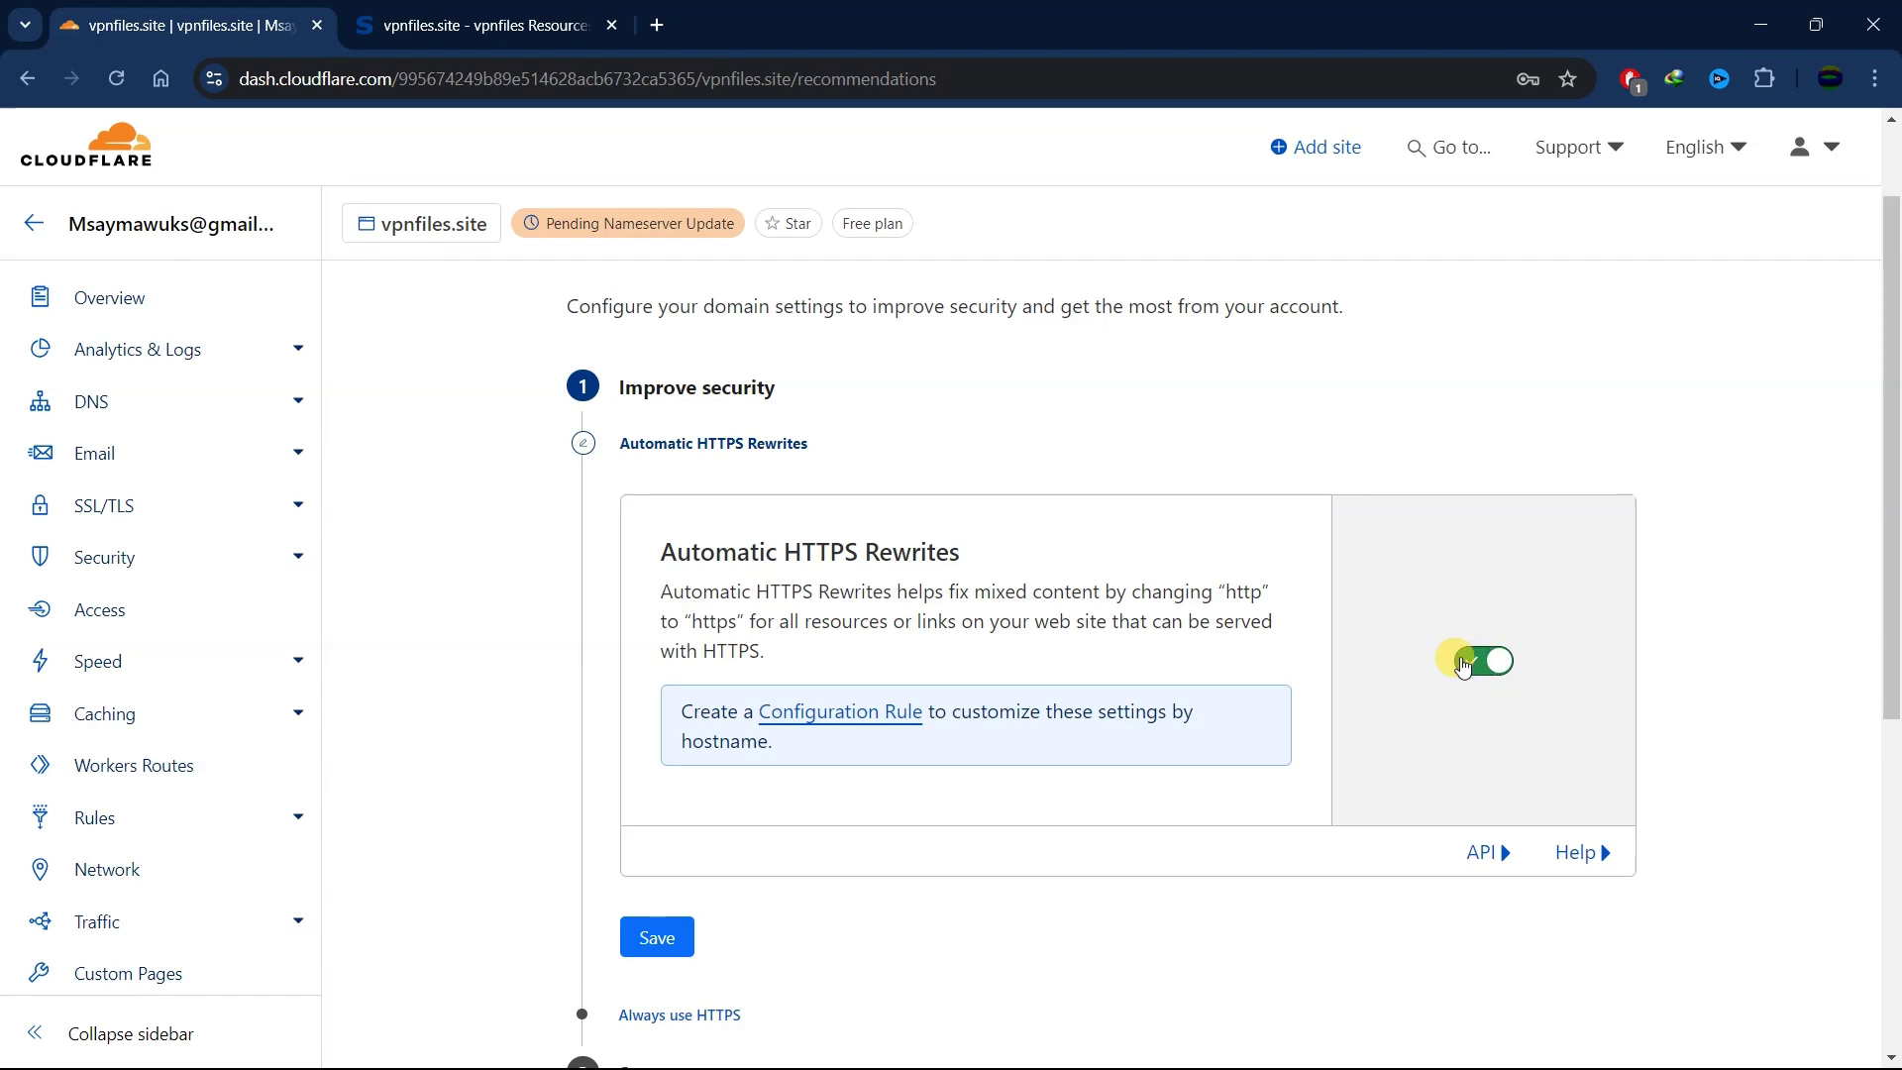
{"action": "scroll", "coordinate": [595, 653], "scroll_direction": "down", "scroll_amount": 3}
{"action": "left_click", "coordinate": [657, 566]}
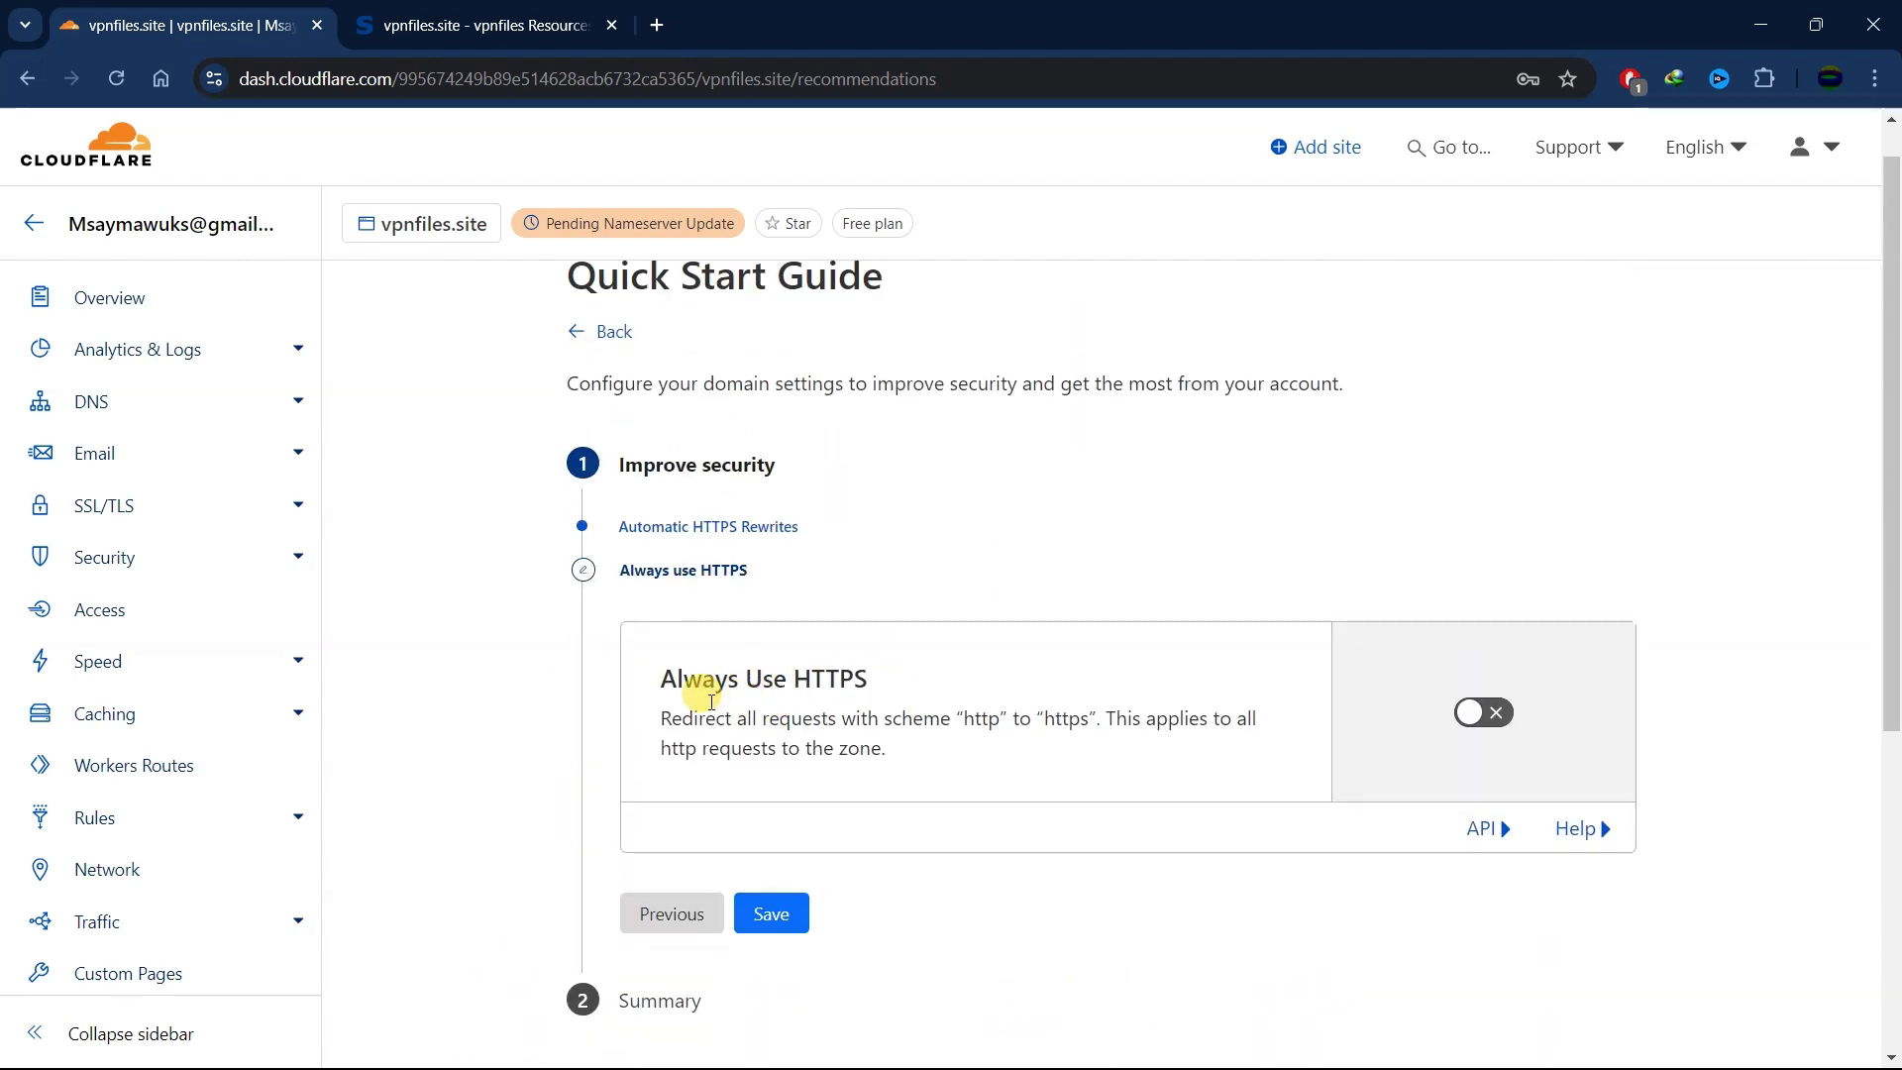
Turn on Always Use HTTPS and save the setting
{"action": "left_click_drag", "start_coordinate": [662, 679], "coordinate": [876, 686]}
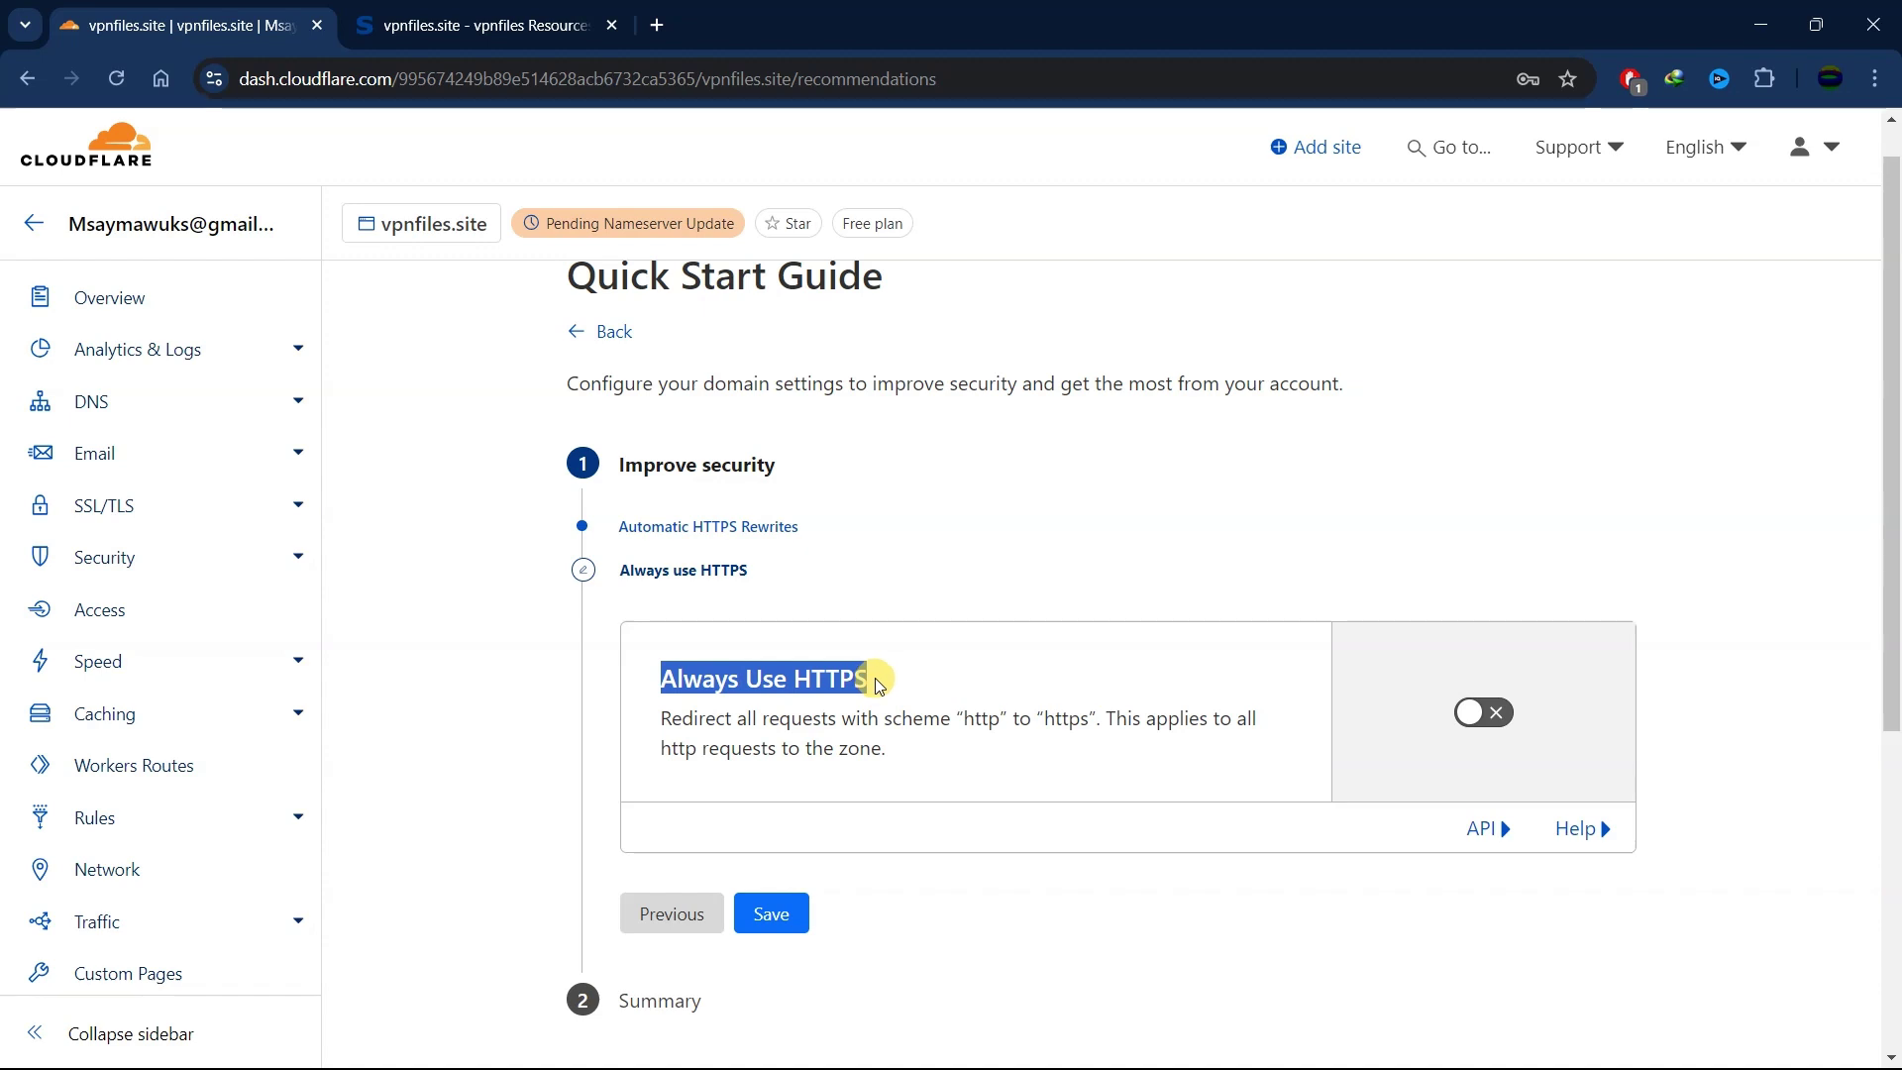
{"action": "left_click", "coordinate": [799, 678]}
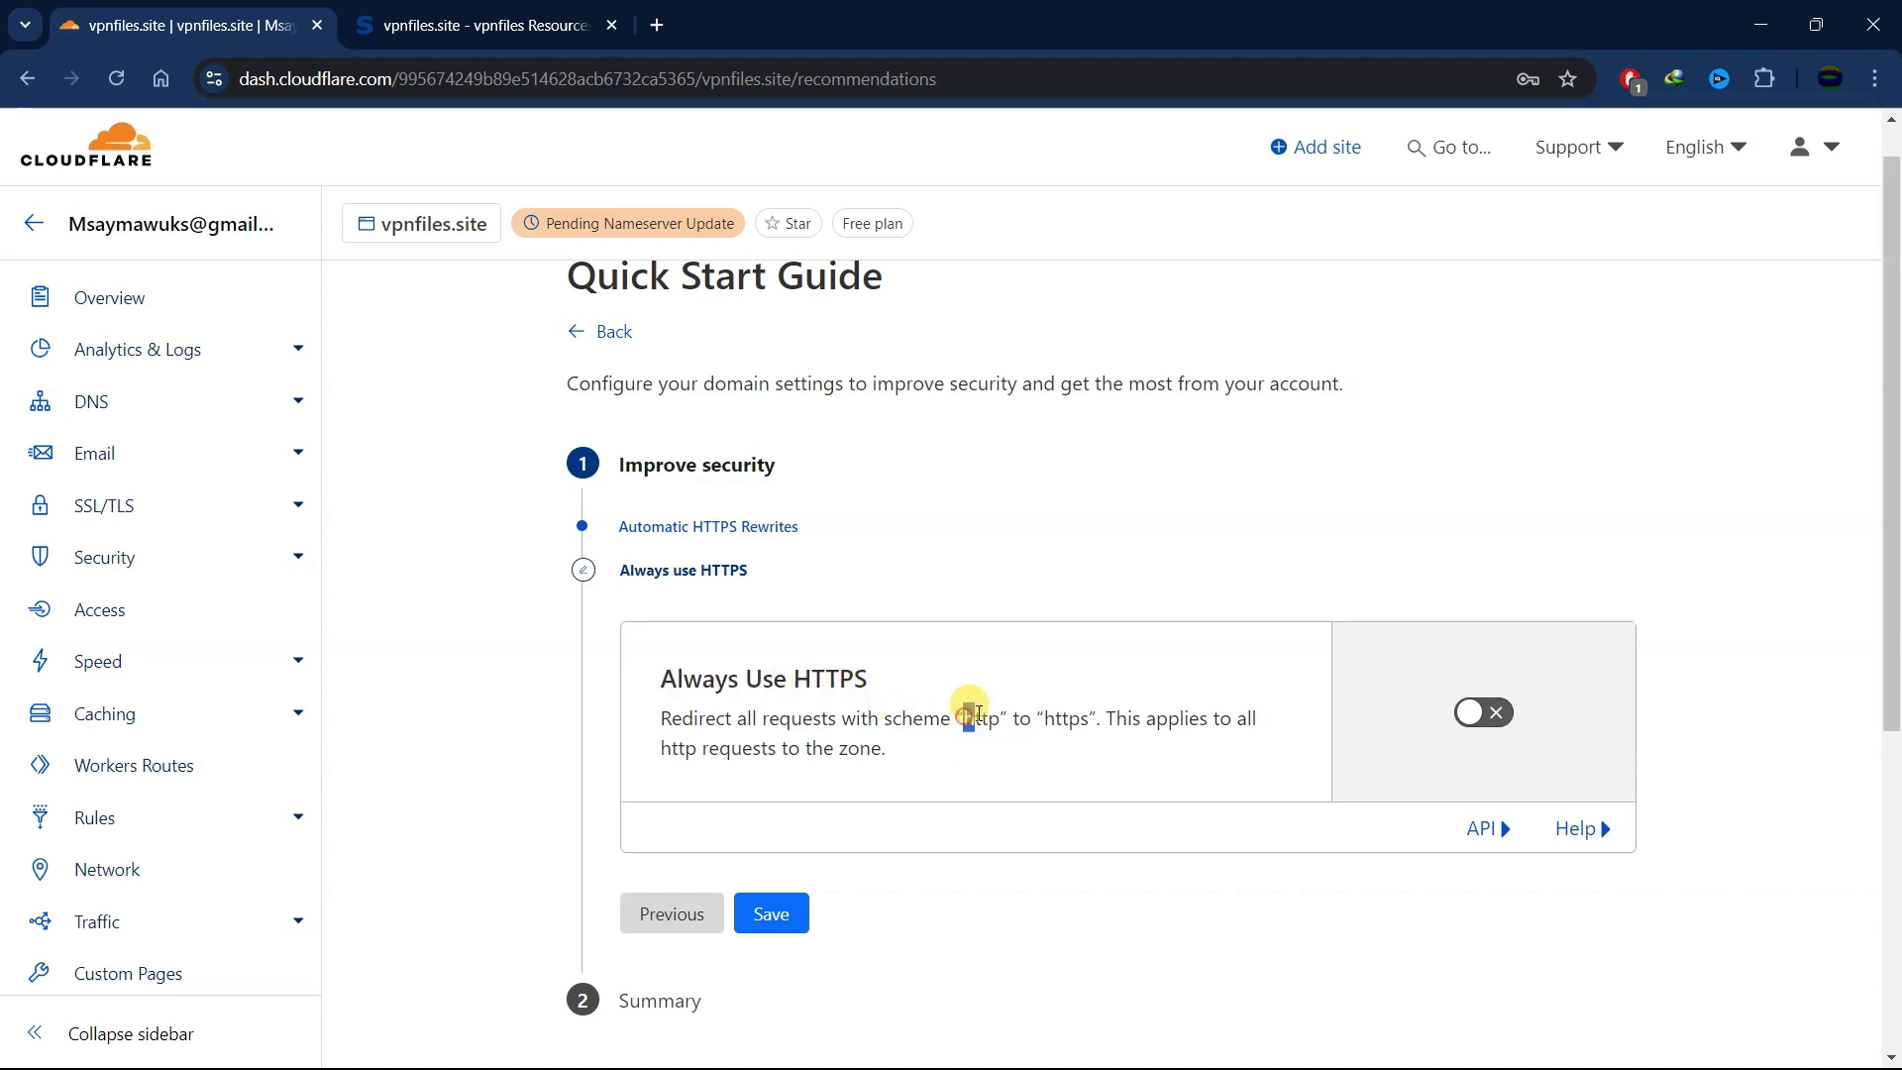
{"action": "double_click", "coordinate": [1055, 716]}
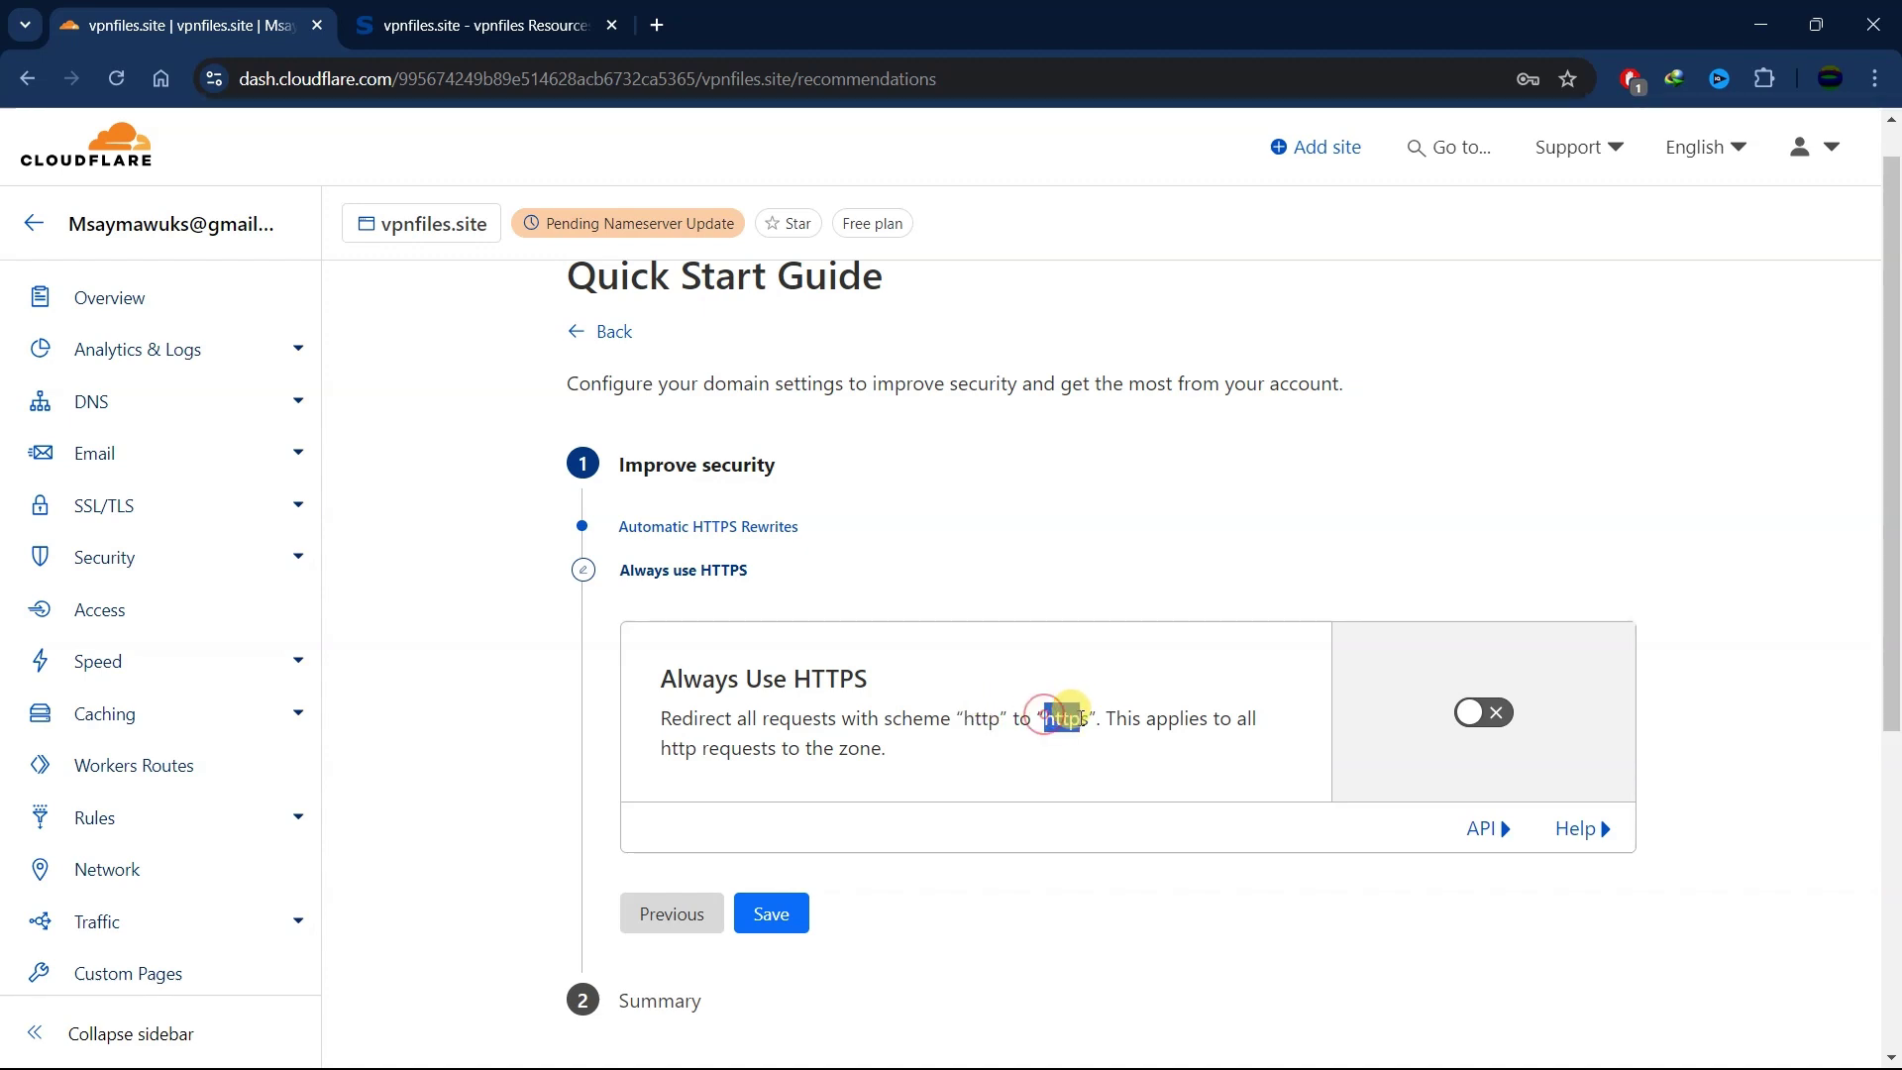
{"action": "left_click", "coordinate": [1489, 718]}
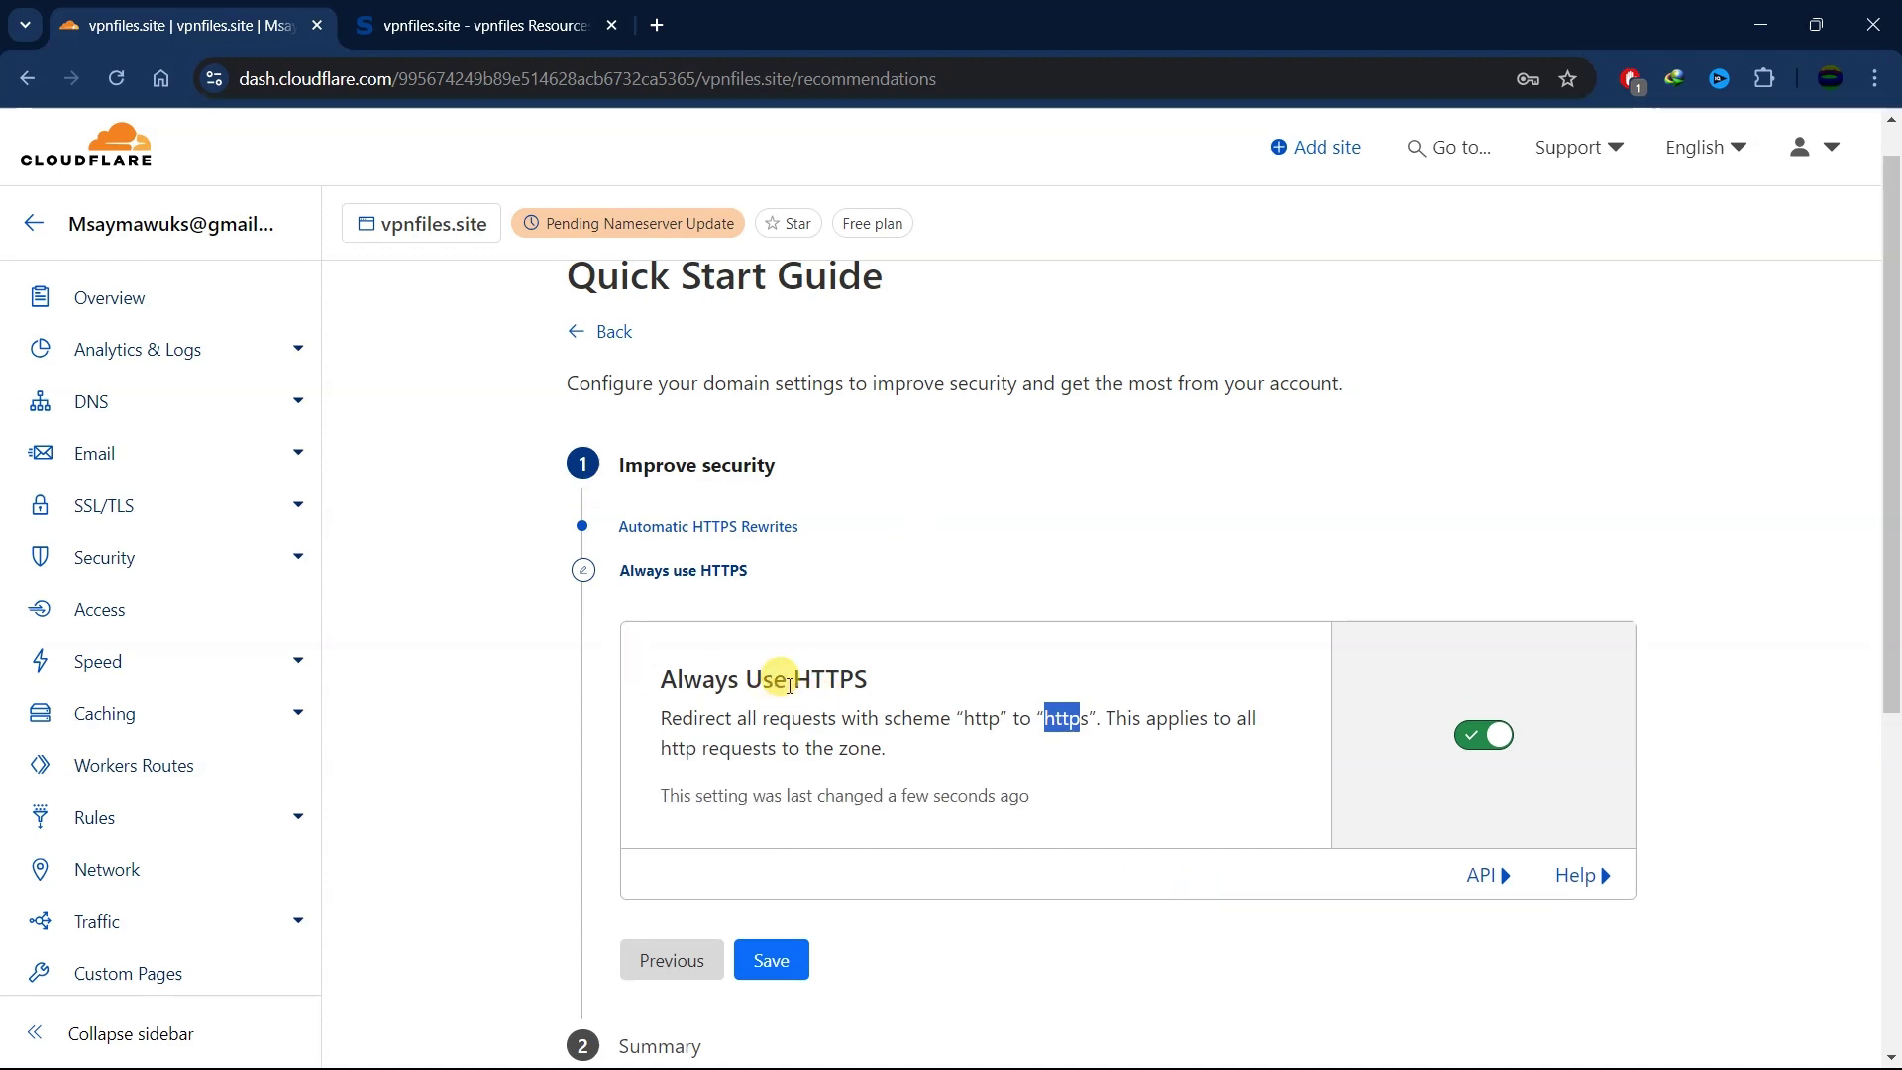
{"action": "scroll", "coordinate": [756, 535], "scroll_direction": "down", "scroll_amount": 3}
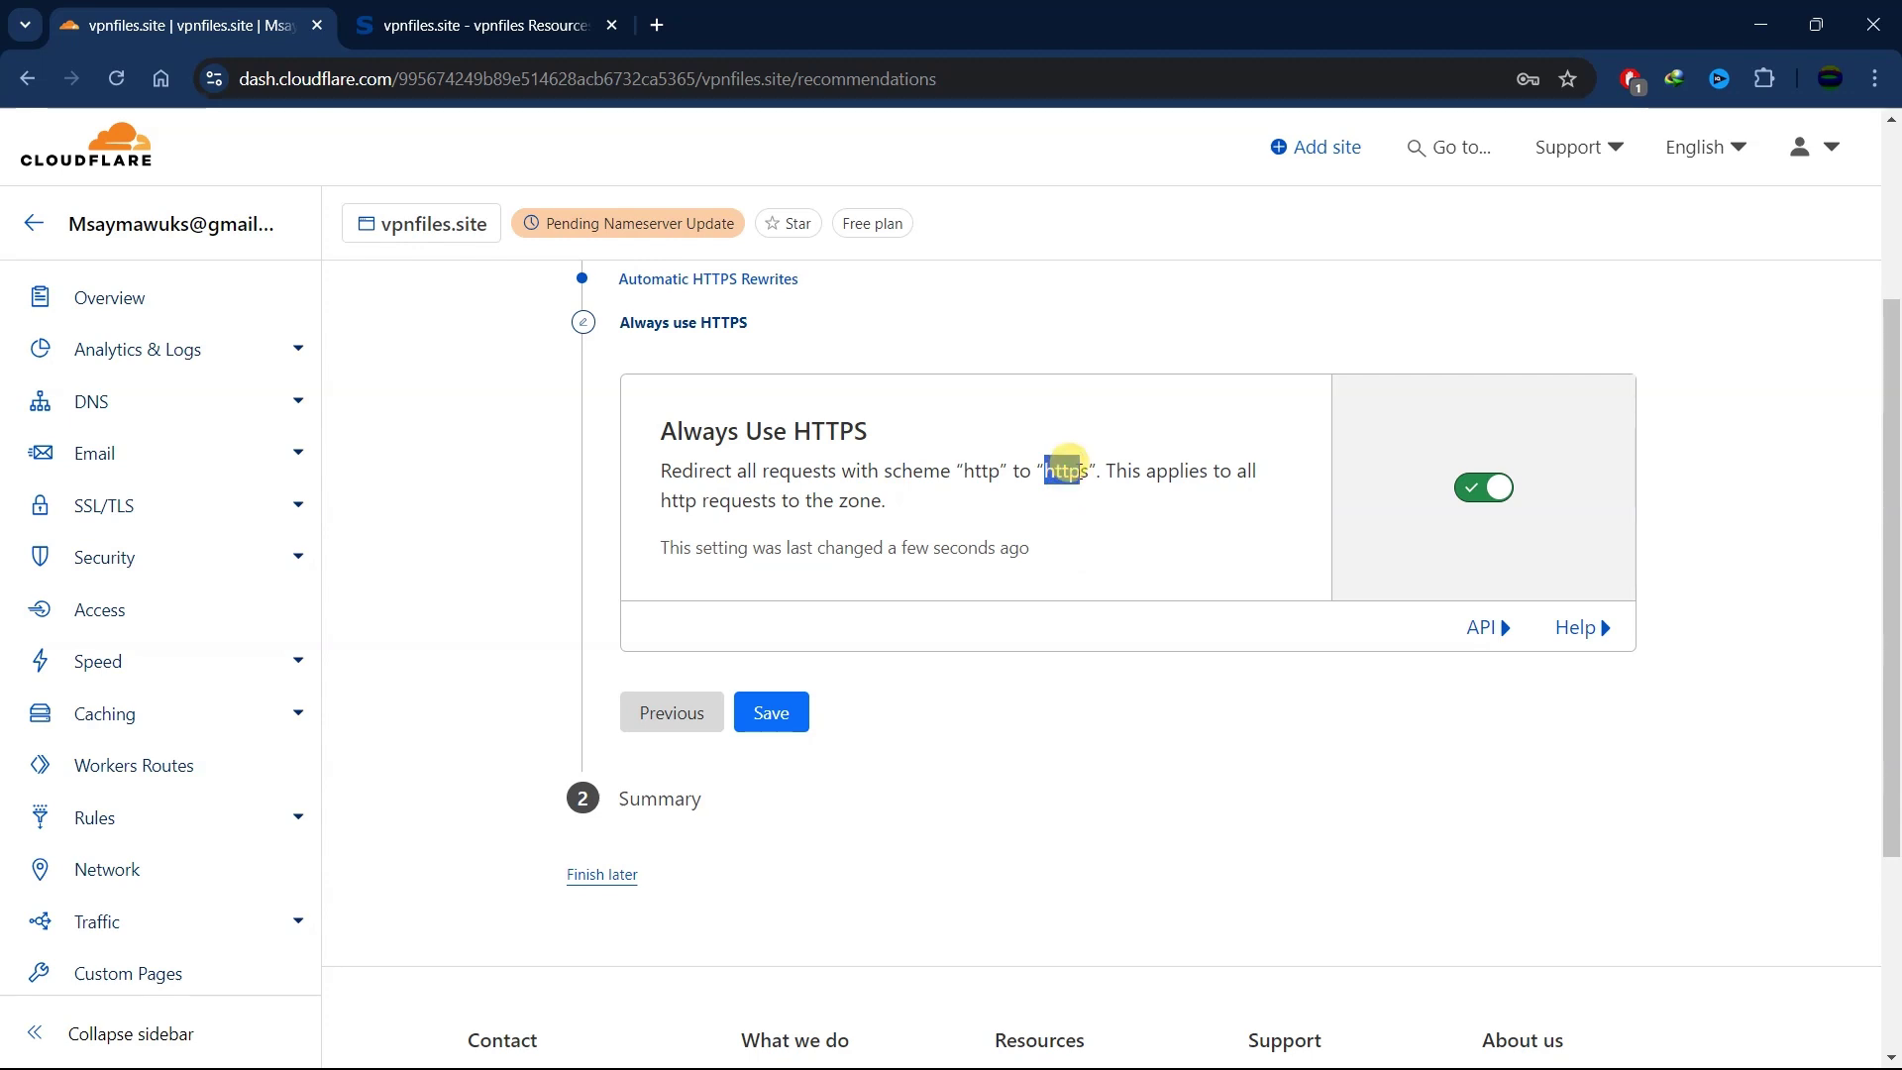
{"action": "left_click", "coordinate": [1013, 684]}
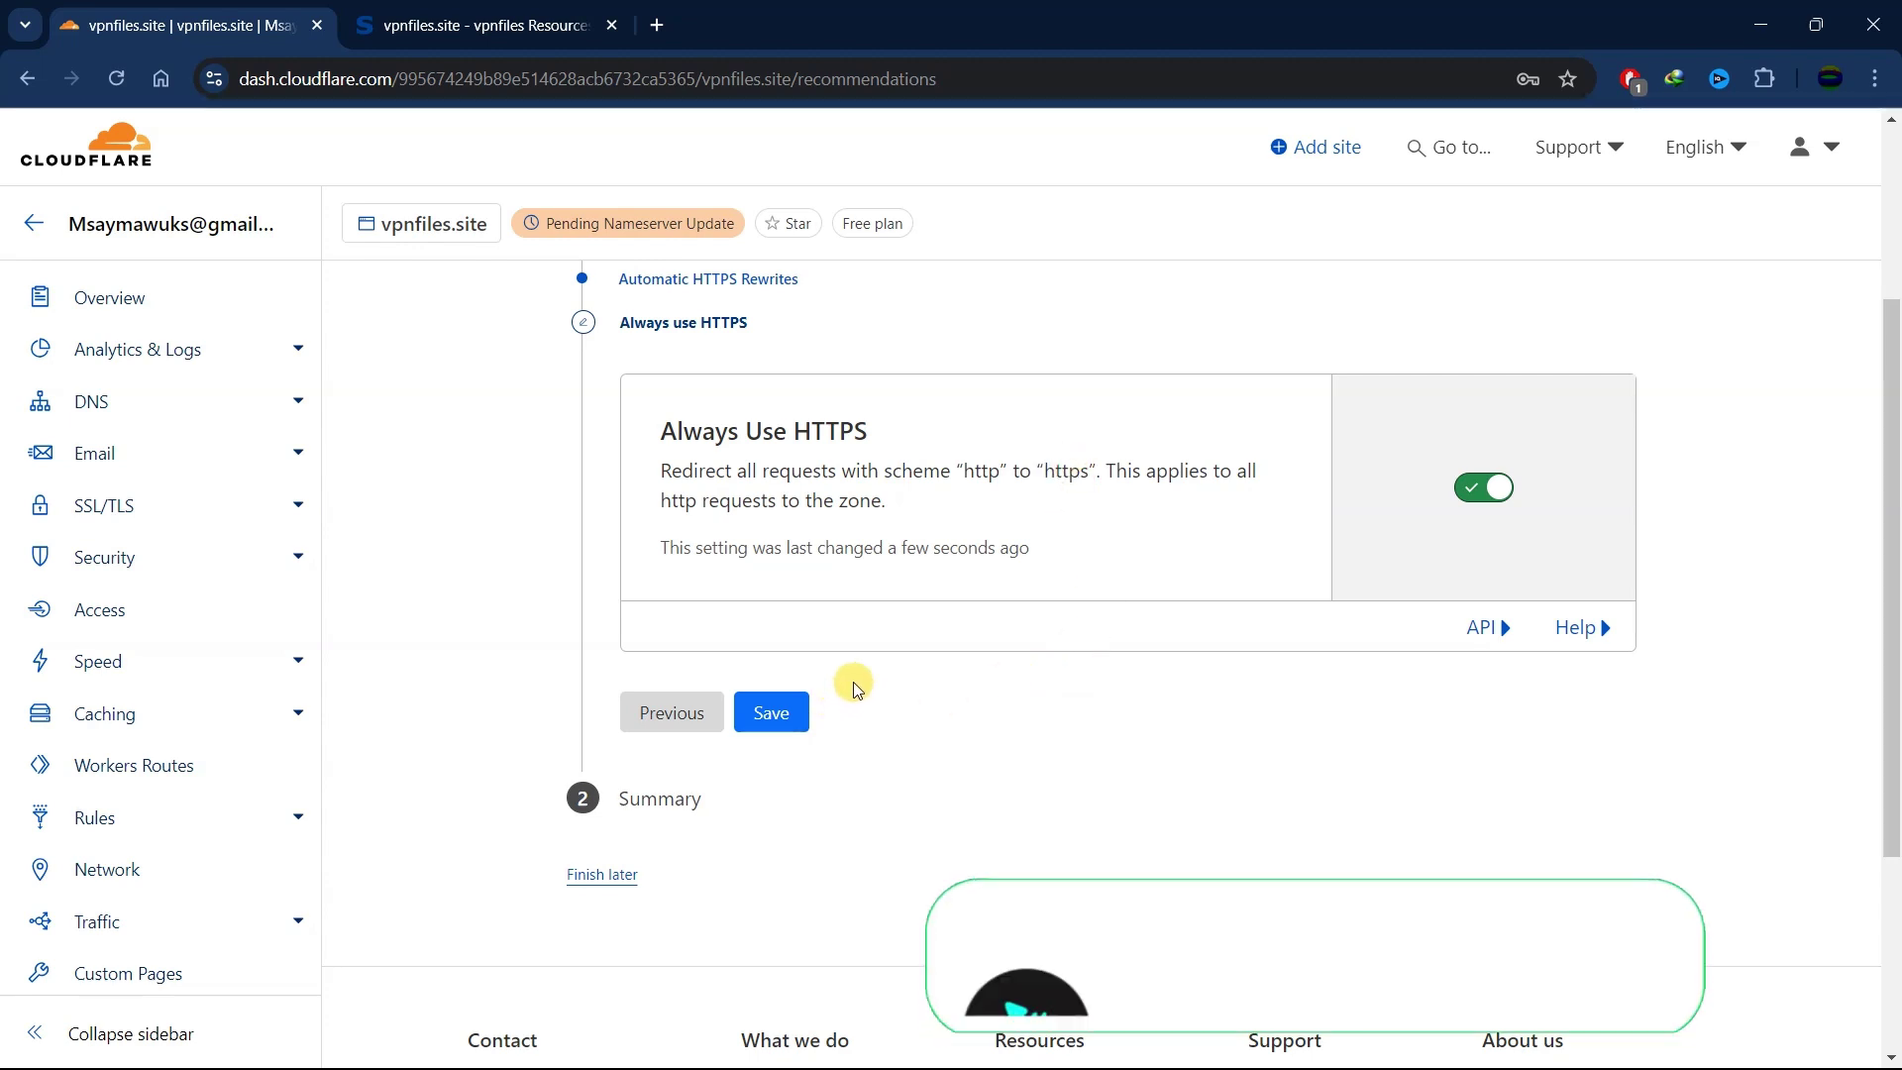
{"action": "left_click", "coordinate": [783, 718]}
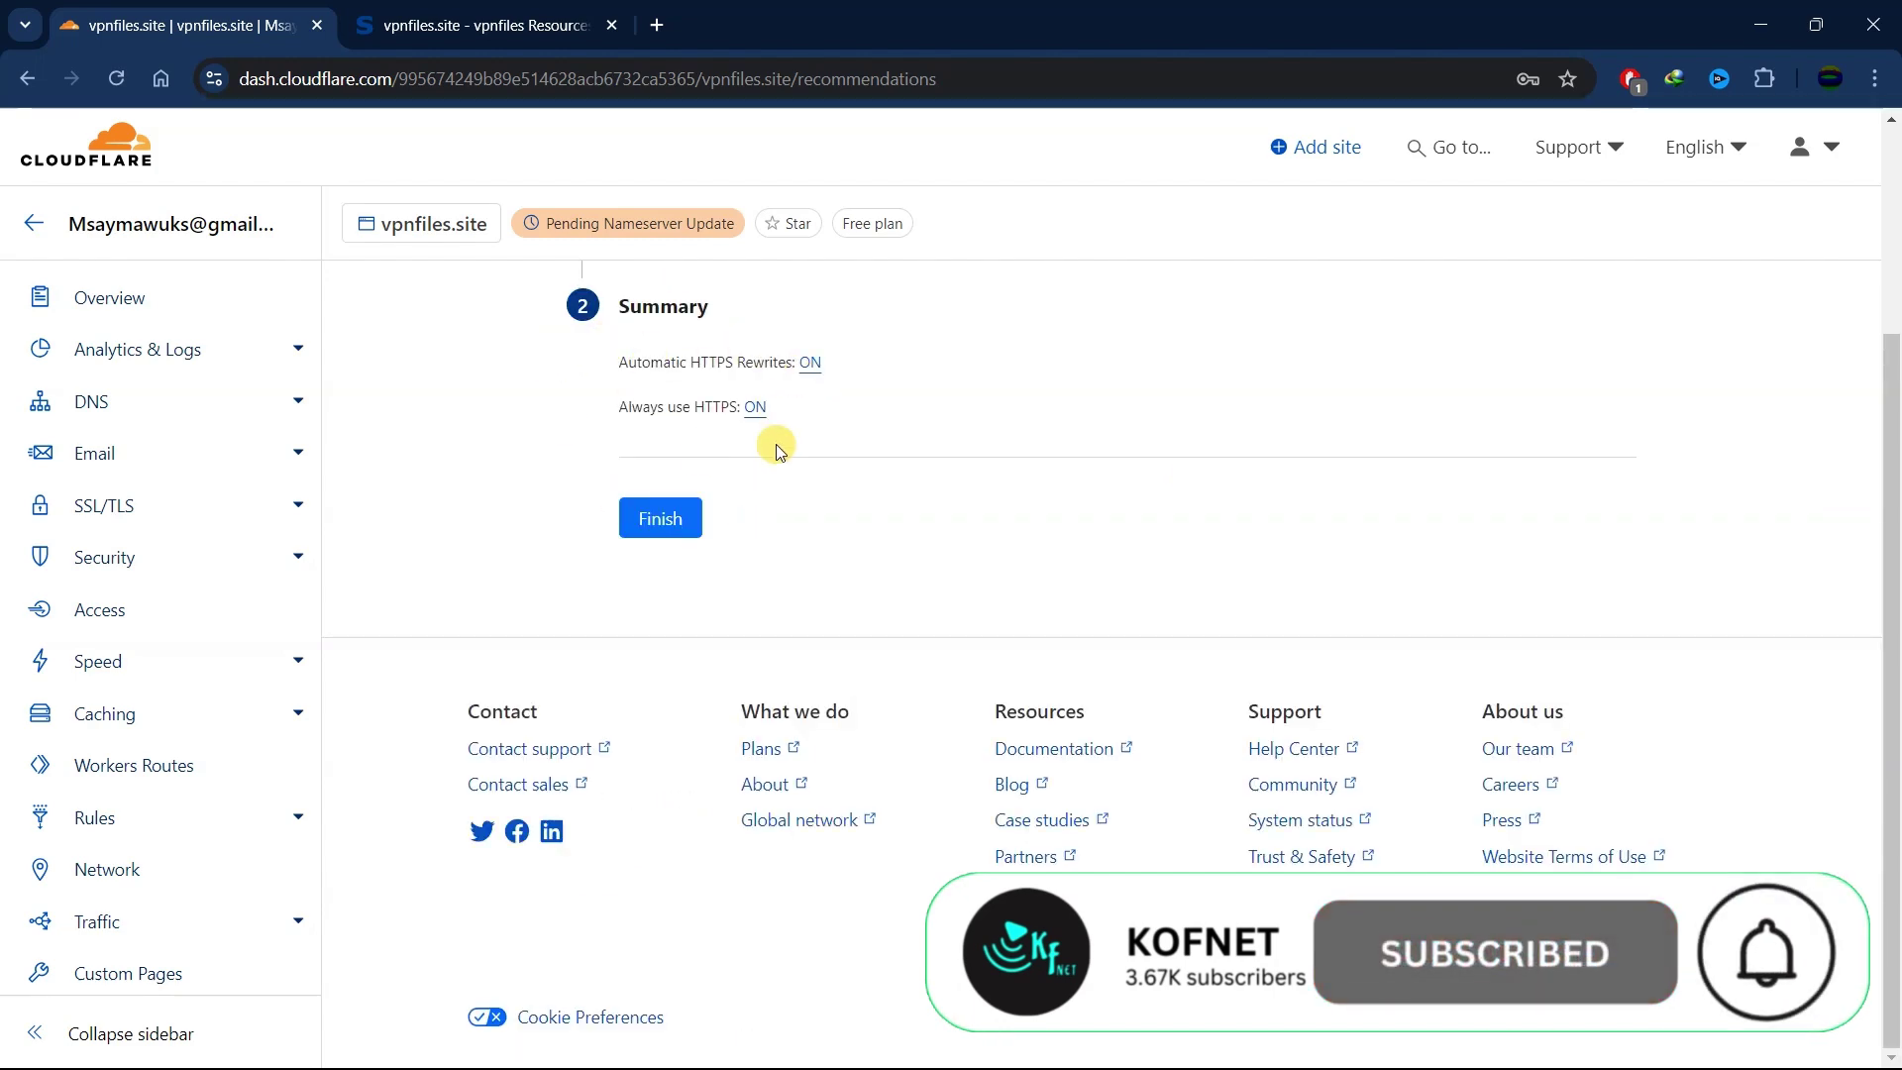
Finish the Quick Start Guide for vpnfiles.site
{"action": "scroll", "coordinate": [707, 510], "scroll_direction": "up", "scroll_amount": 1}
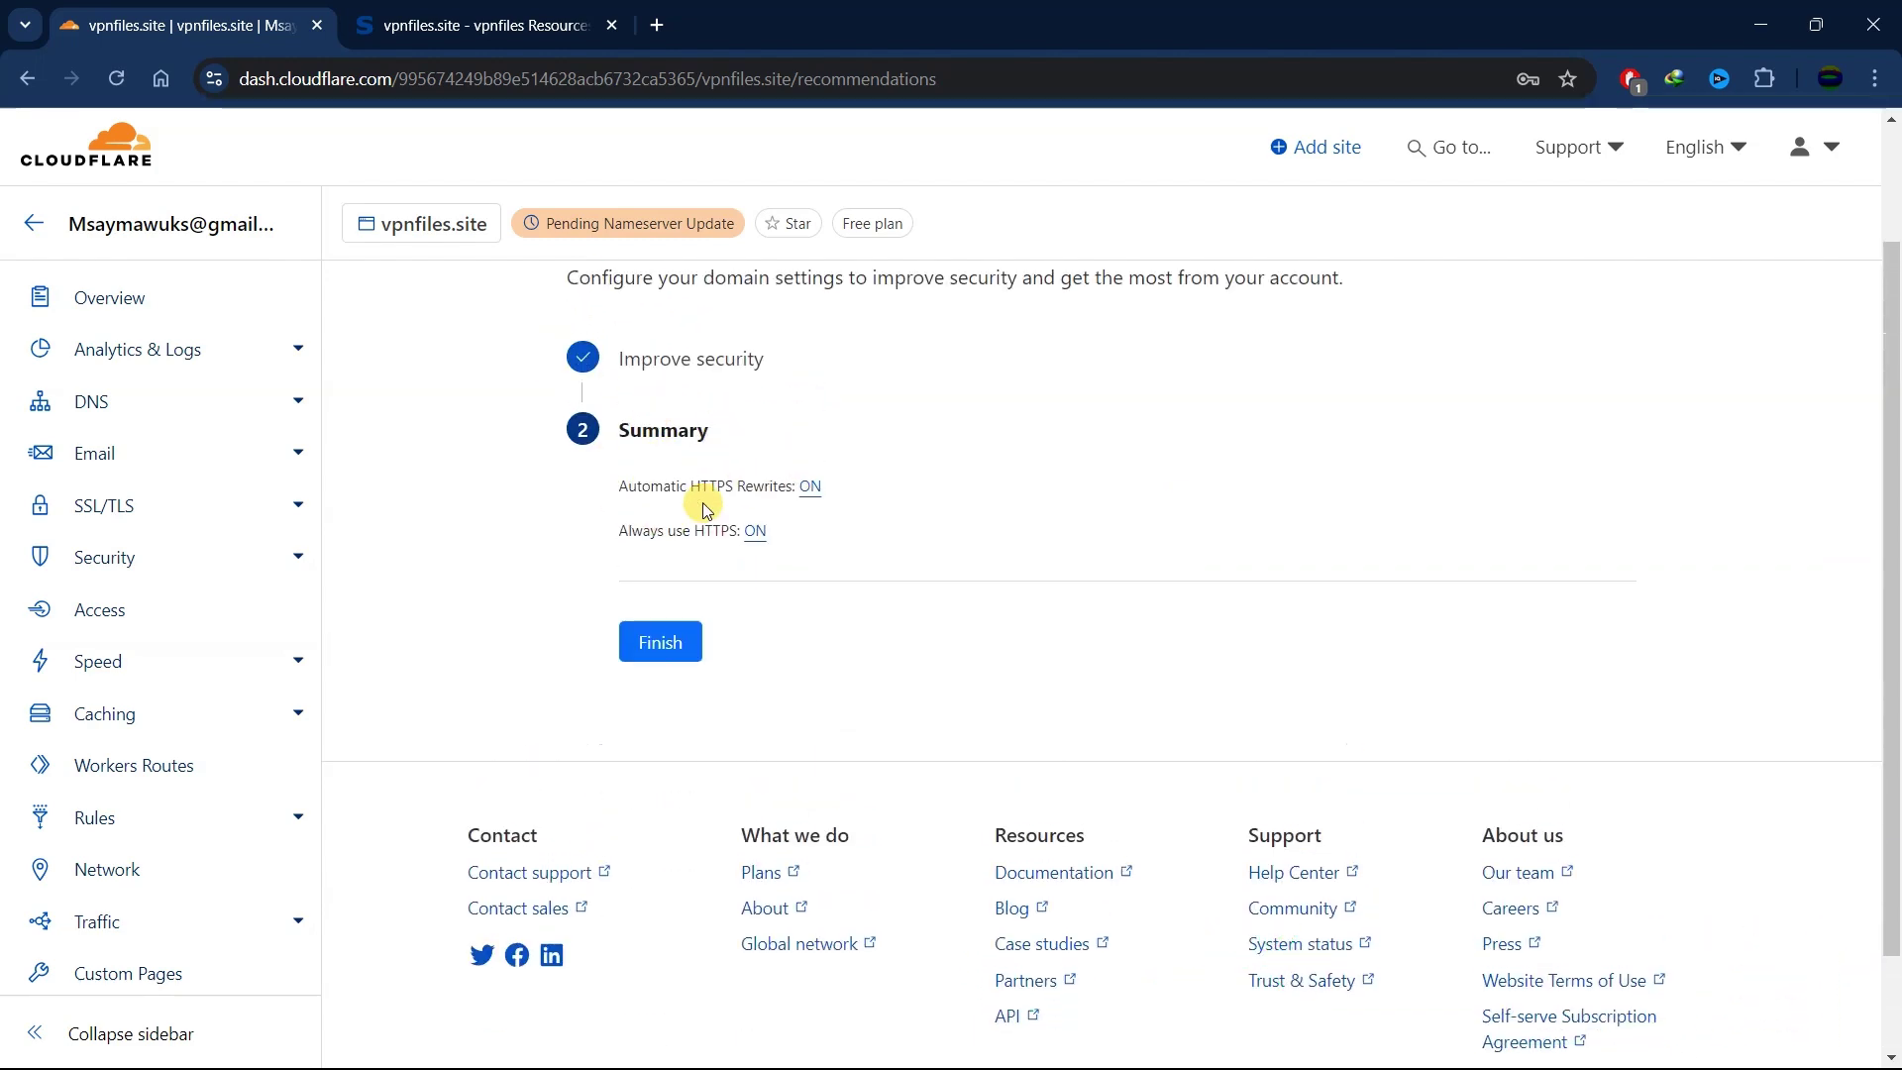
{"action": "left_click", "coordinate": [671, 646]}
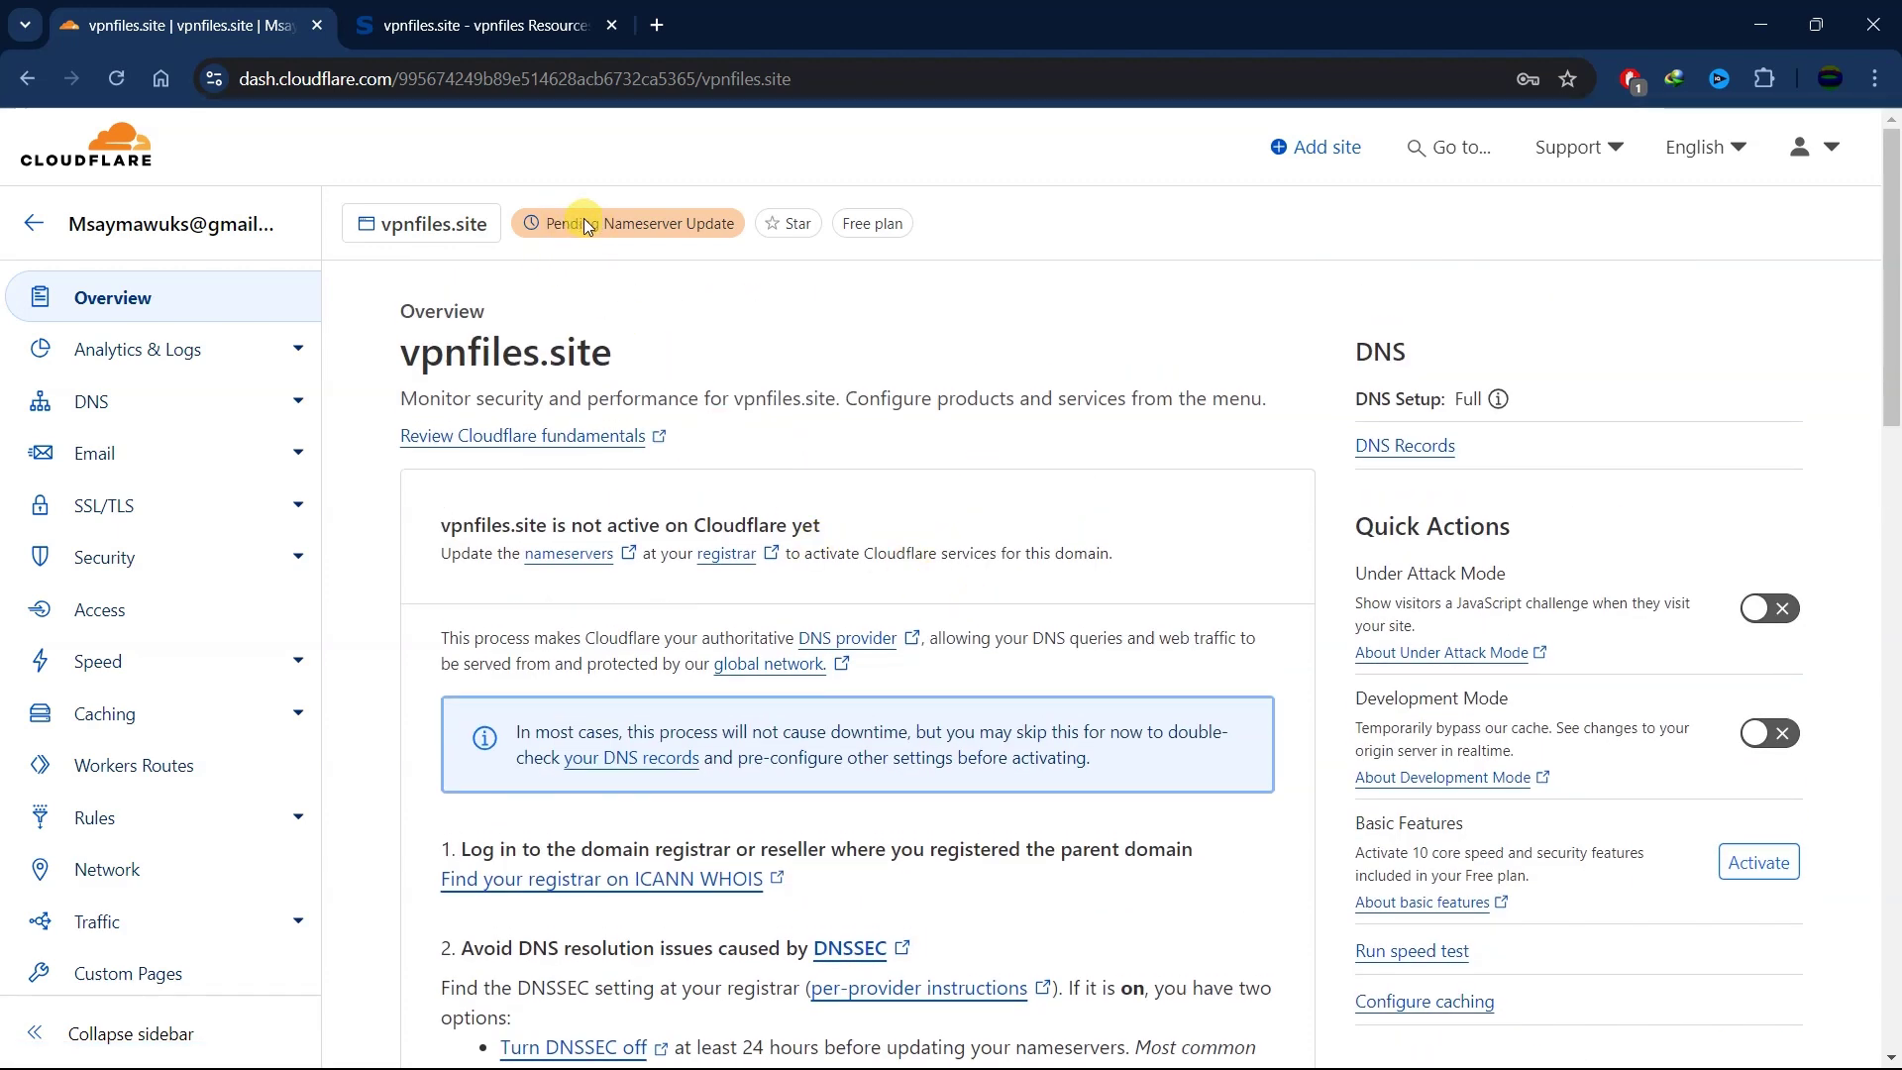
{"action": "mouse_move", "coordinate": [568, 228]}
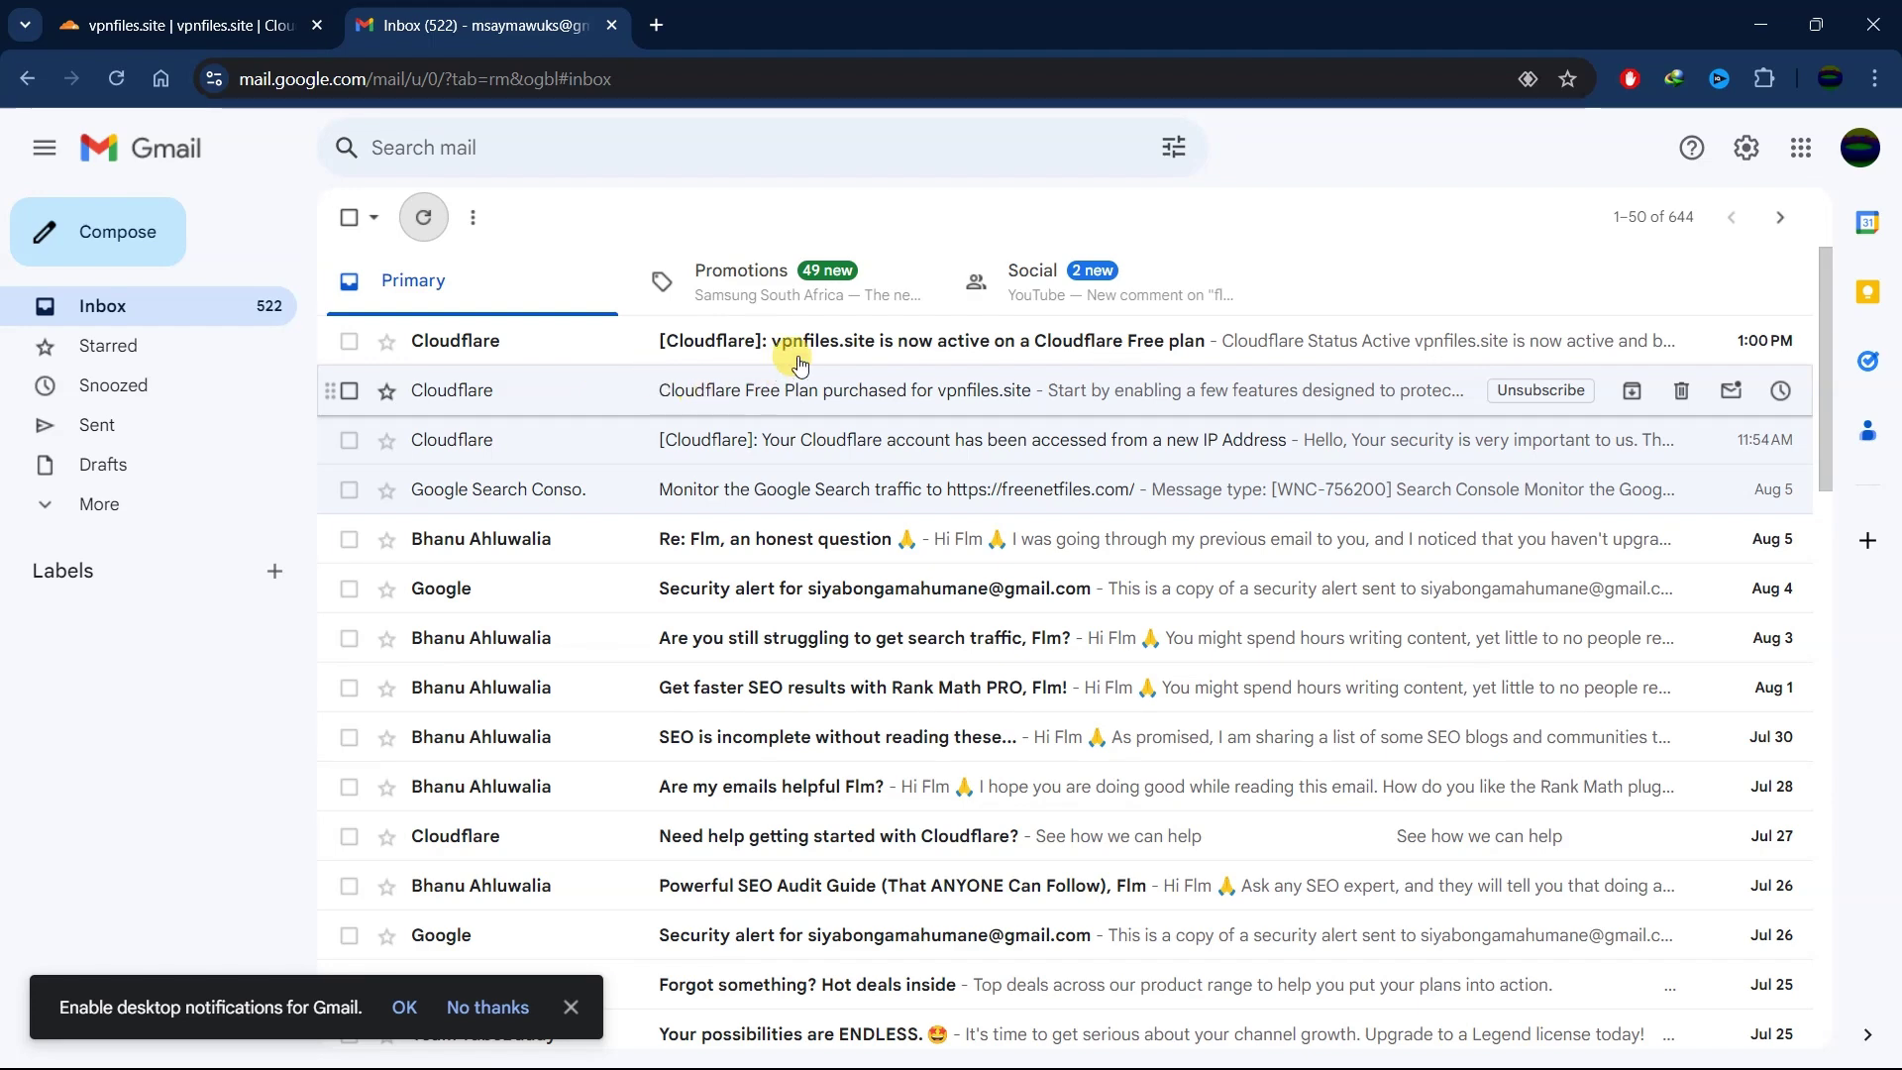
Read the '[Cloudflare]: vpnfiles.site is now active' email, then go back to the Cloudflare tab
{"action": "left_click", "coordinate": [951, 348]}
{"action": "scroll", "coordinate": [1105, 436], "scroll_direction": "down", "scroll_amount": 3}
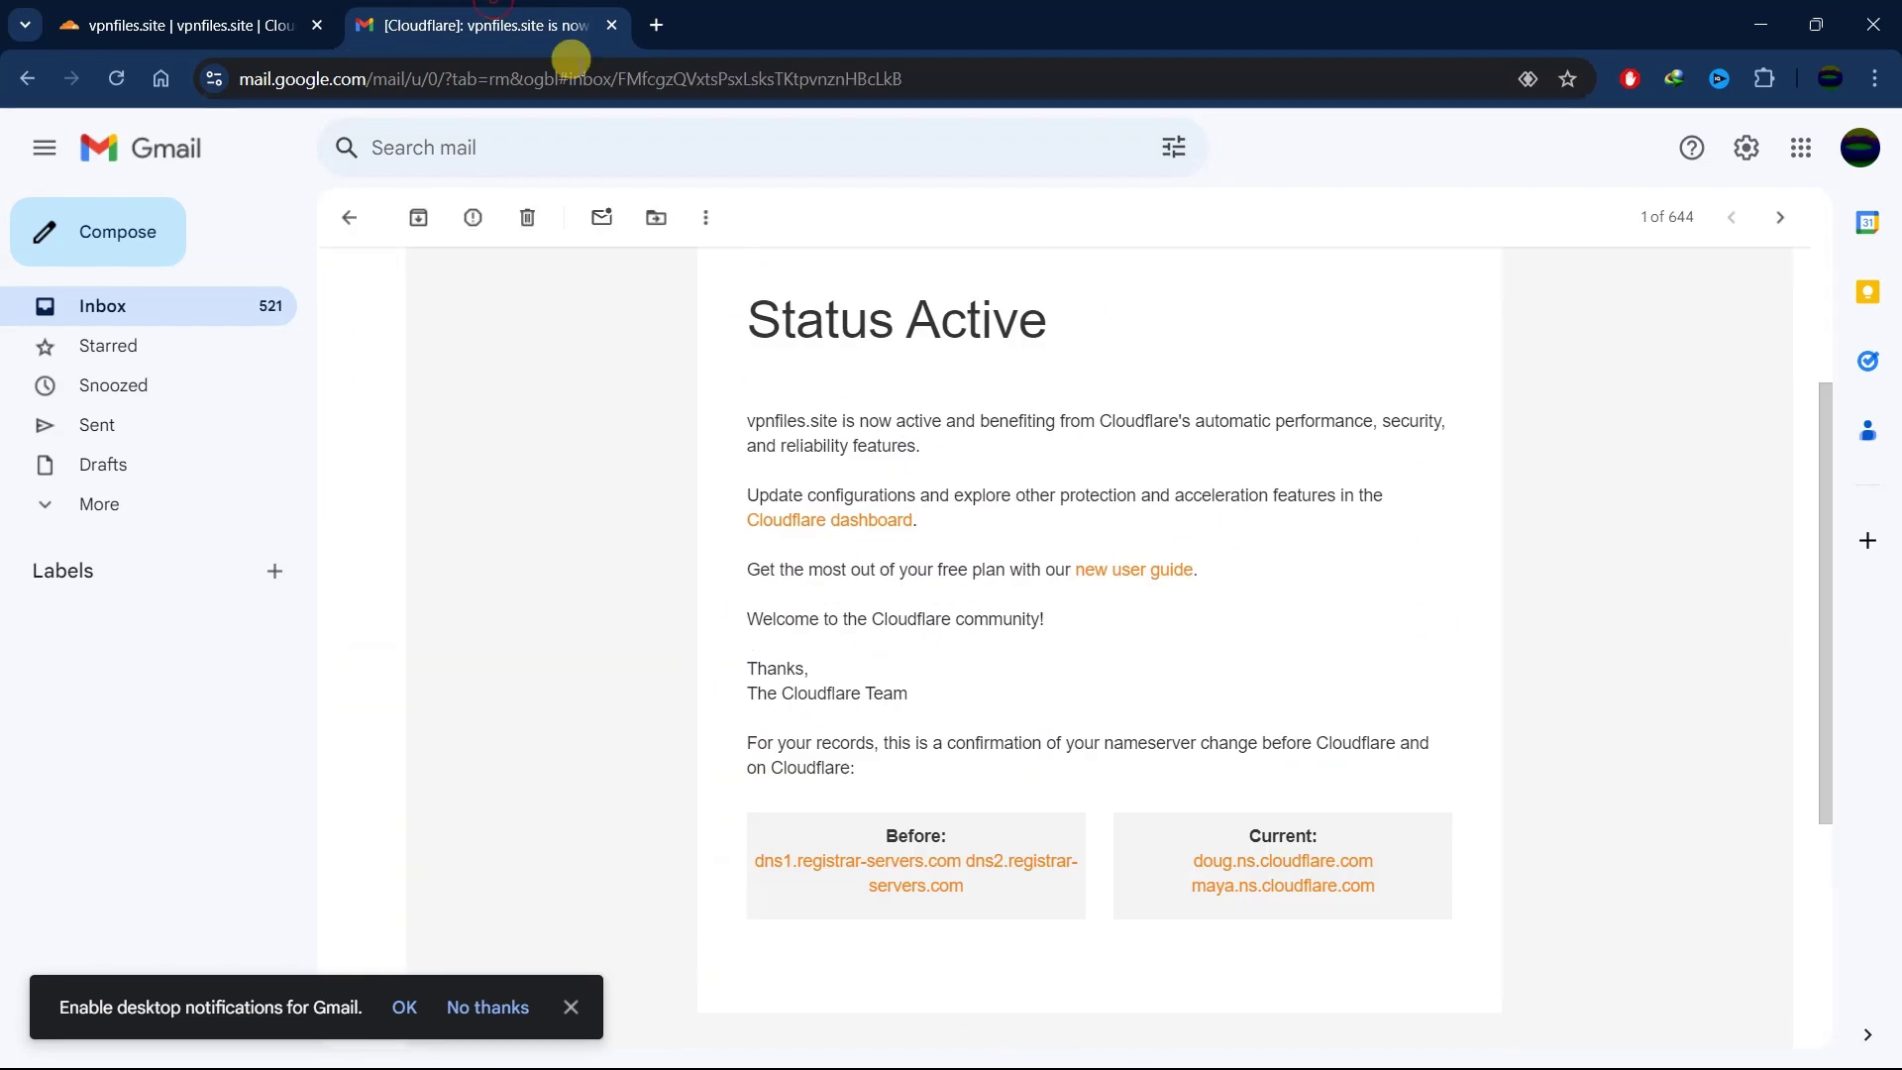
{"action": "left_click", "coordinate": [127, 12]}
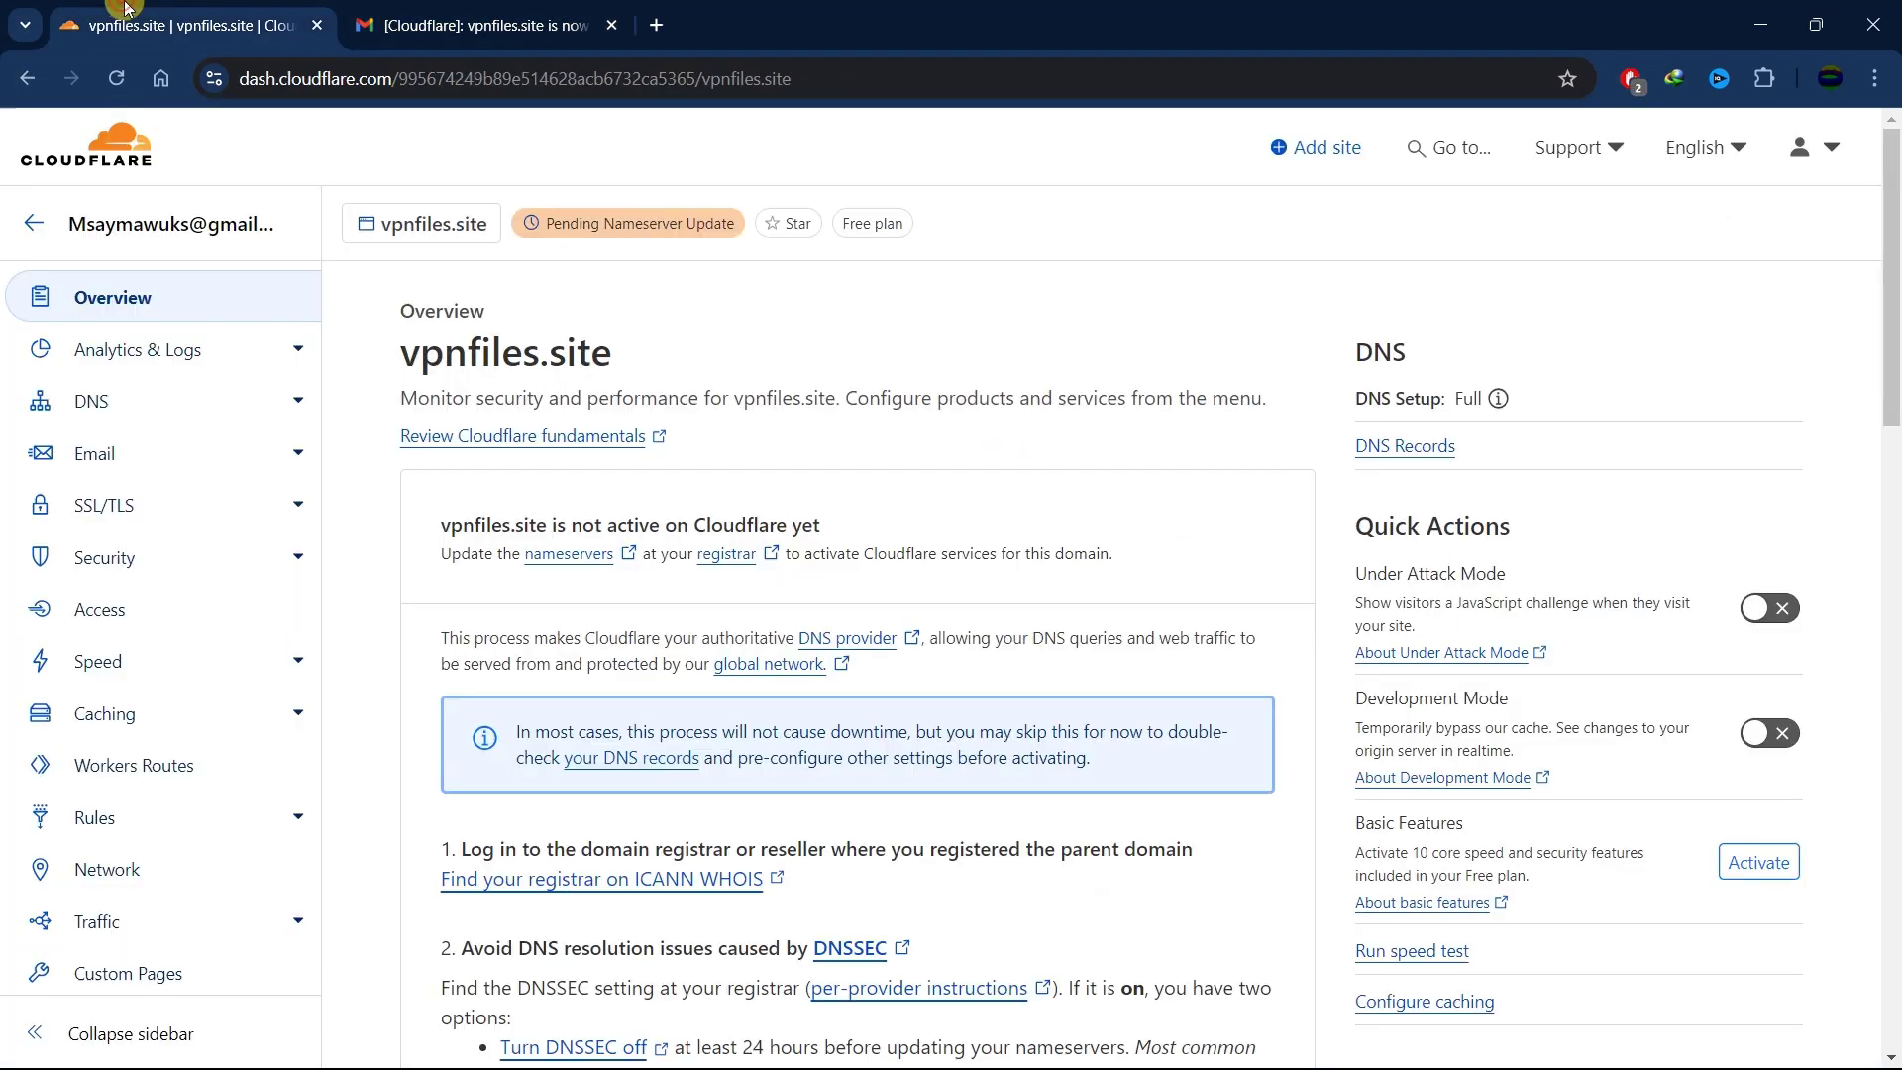
Reload the vpnfiles.site overview so its status changes to Active
{"action": "left_click", "coordinate": [118, 78]}
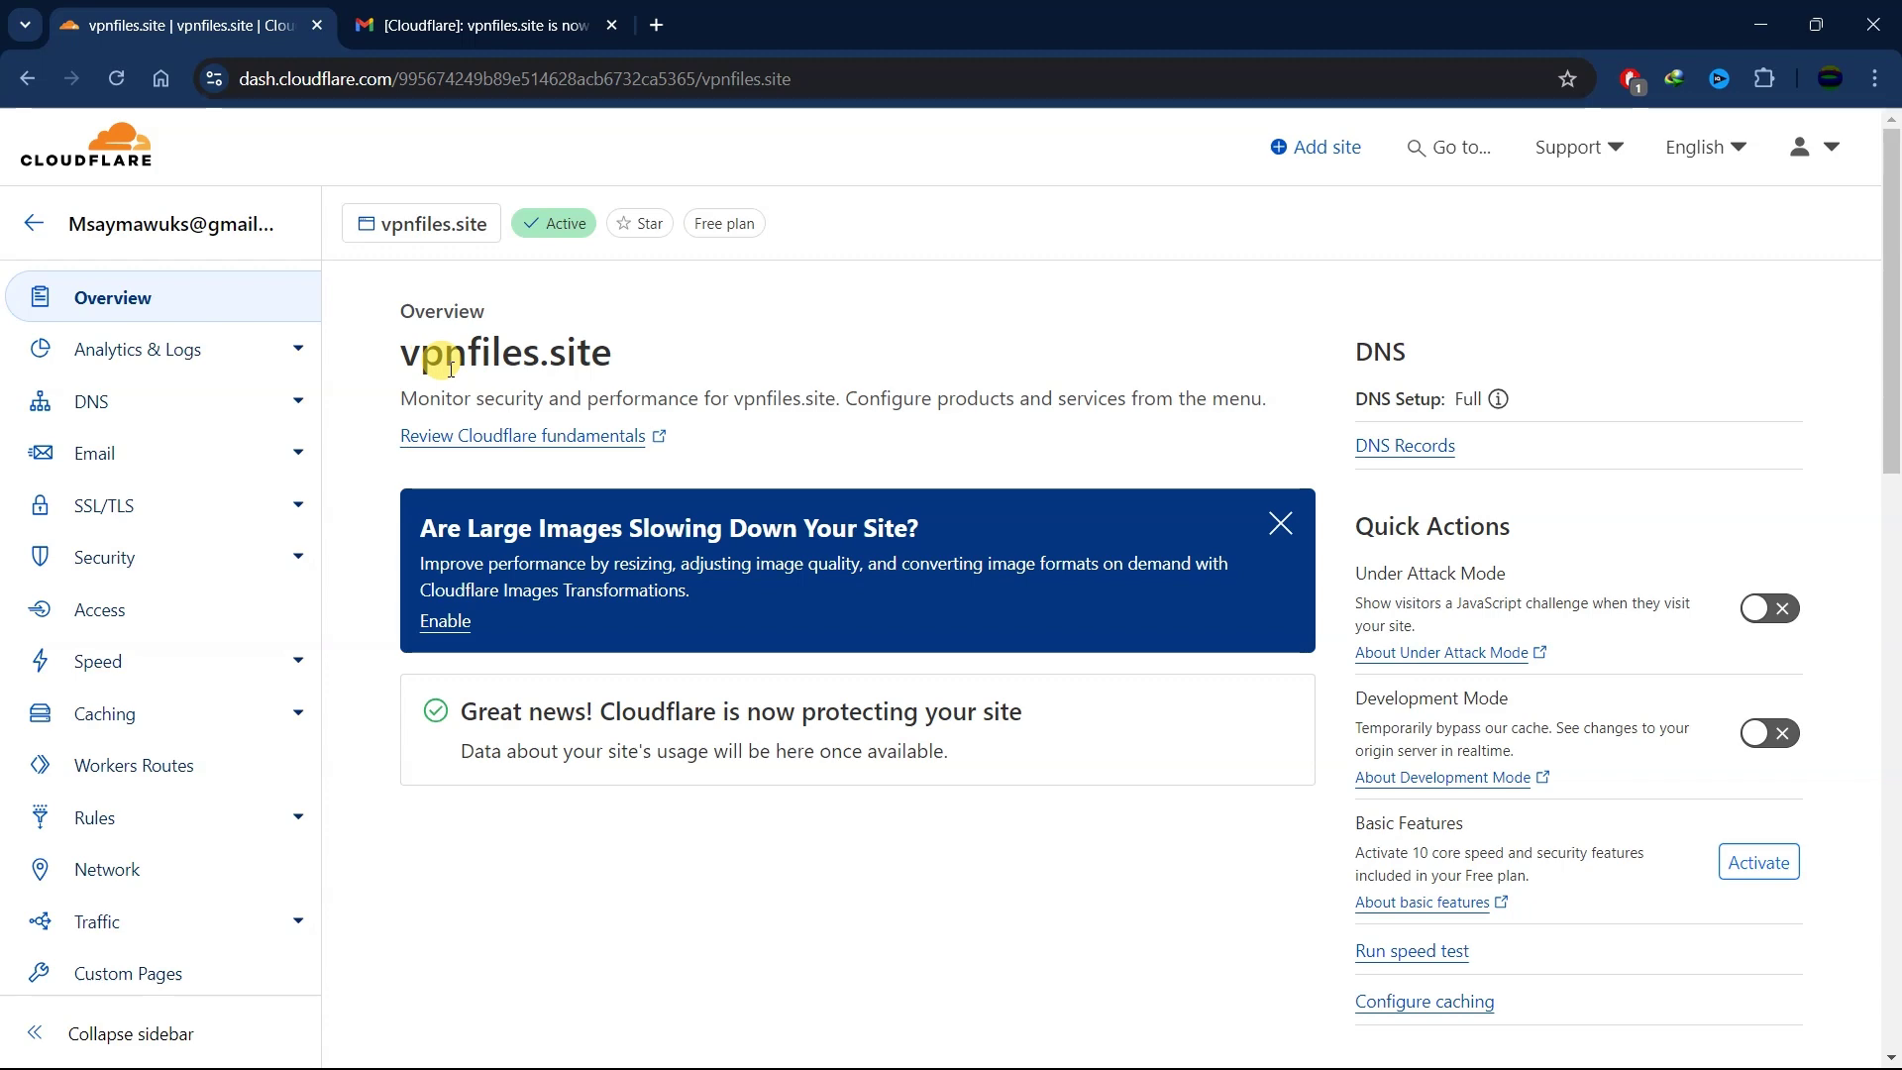
Open vpnfiles.site's DNS records and start adding a new record
{"action": "left_click", "coordinate": [162, 414]}
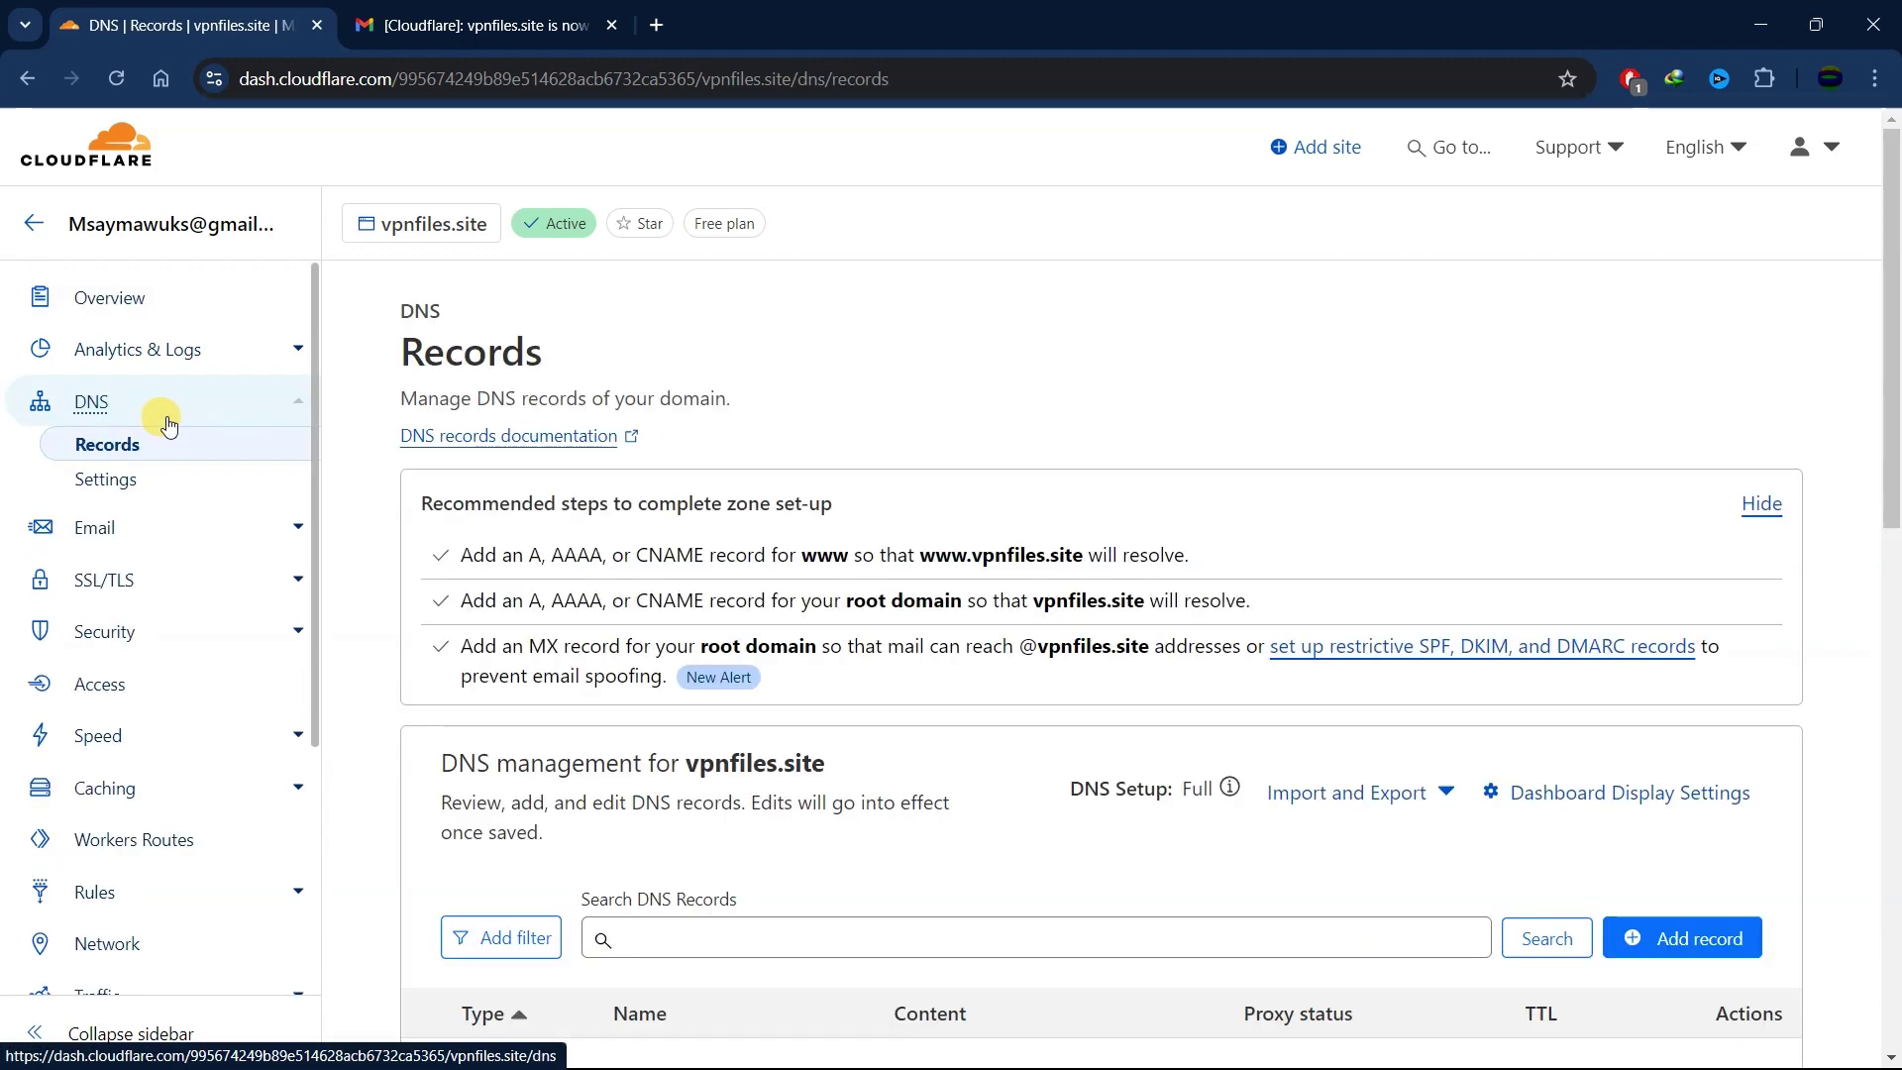
{"action": "scroll", "coordinate": [1626, 432], "scroll_direction": "down", "scroll_amount": 5}
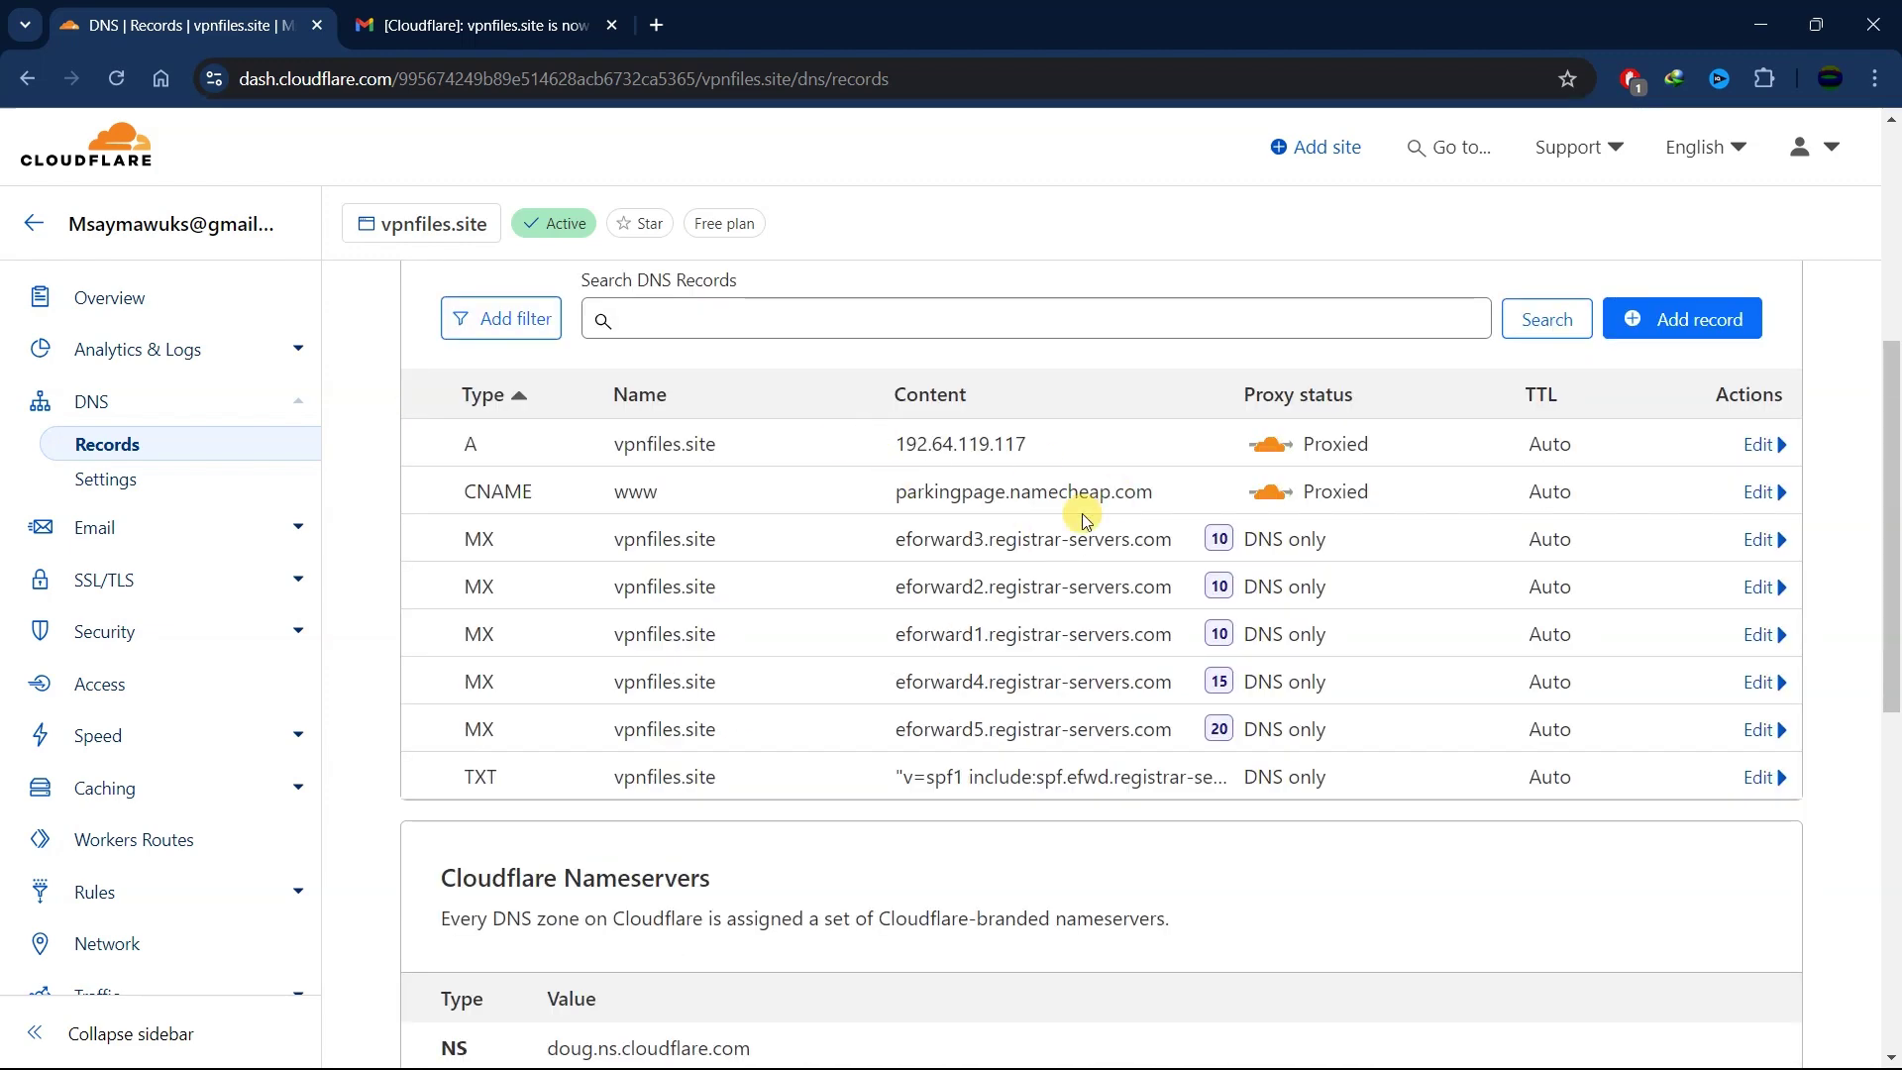
{"action": "scroll", "coordinate": [980, 492], "scroll_direction": "up", "scroll_amount": 2}
{"action": "scroll", "coordinate": [989, 497], "scroll_direction": "down", "scroll_amount": 1}
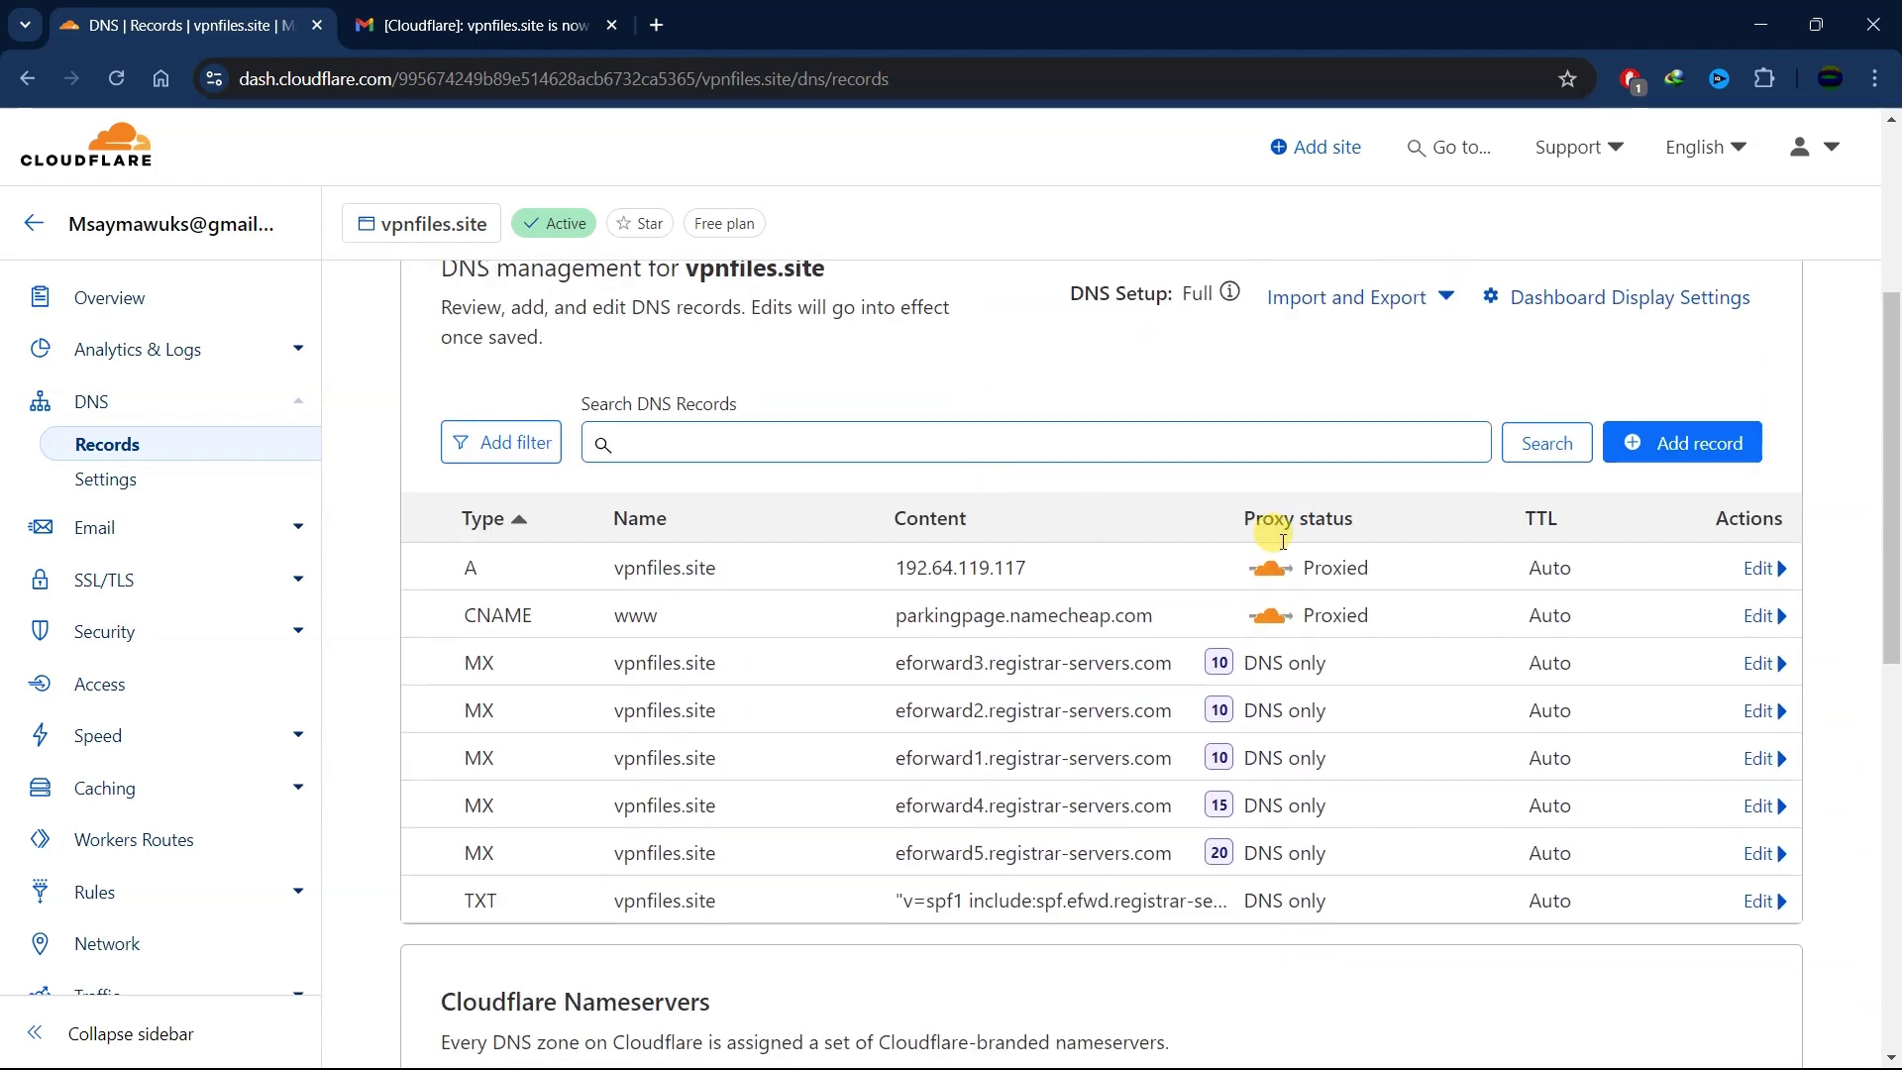
{"action": "left_click", "coordinate": [1690, 445]}
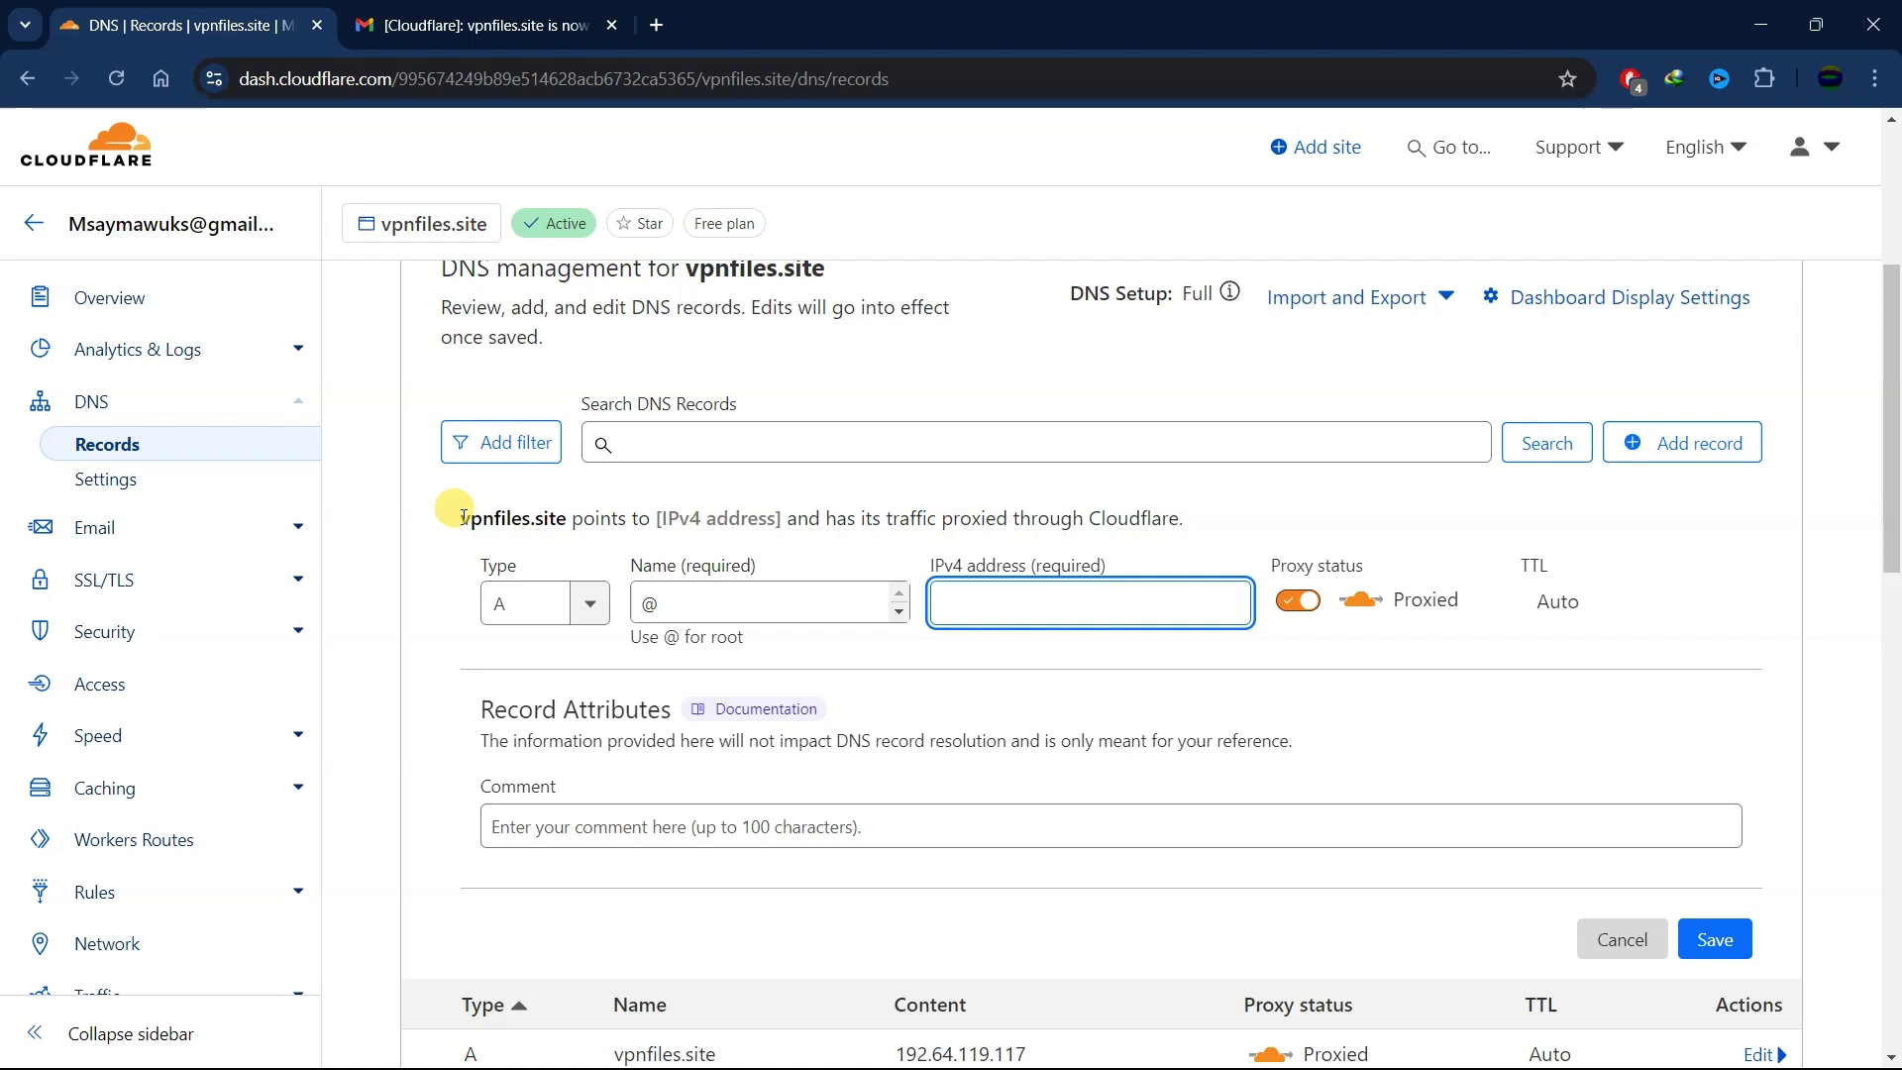
Select the root A record's IP address 192.64.119.117
{"action": "left_click_drag", "start_coordinate": [464, 518], "coordinate": [558, 516]}
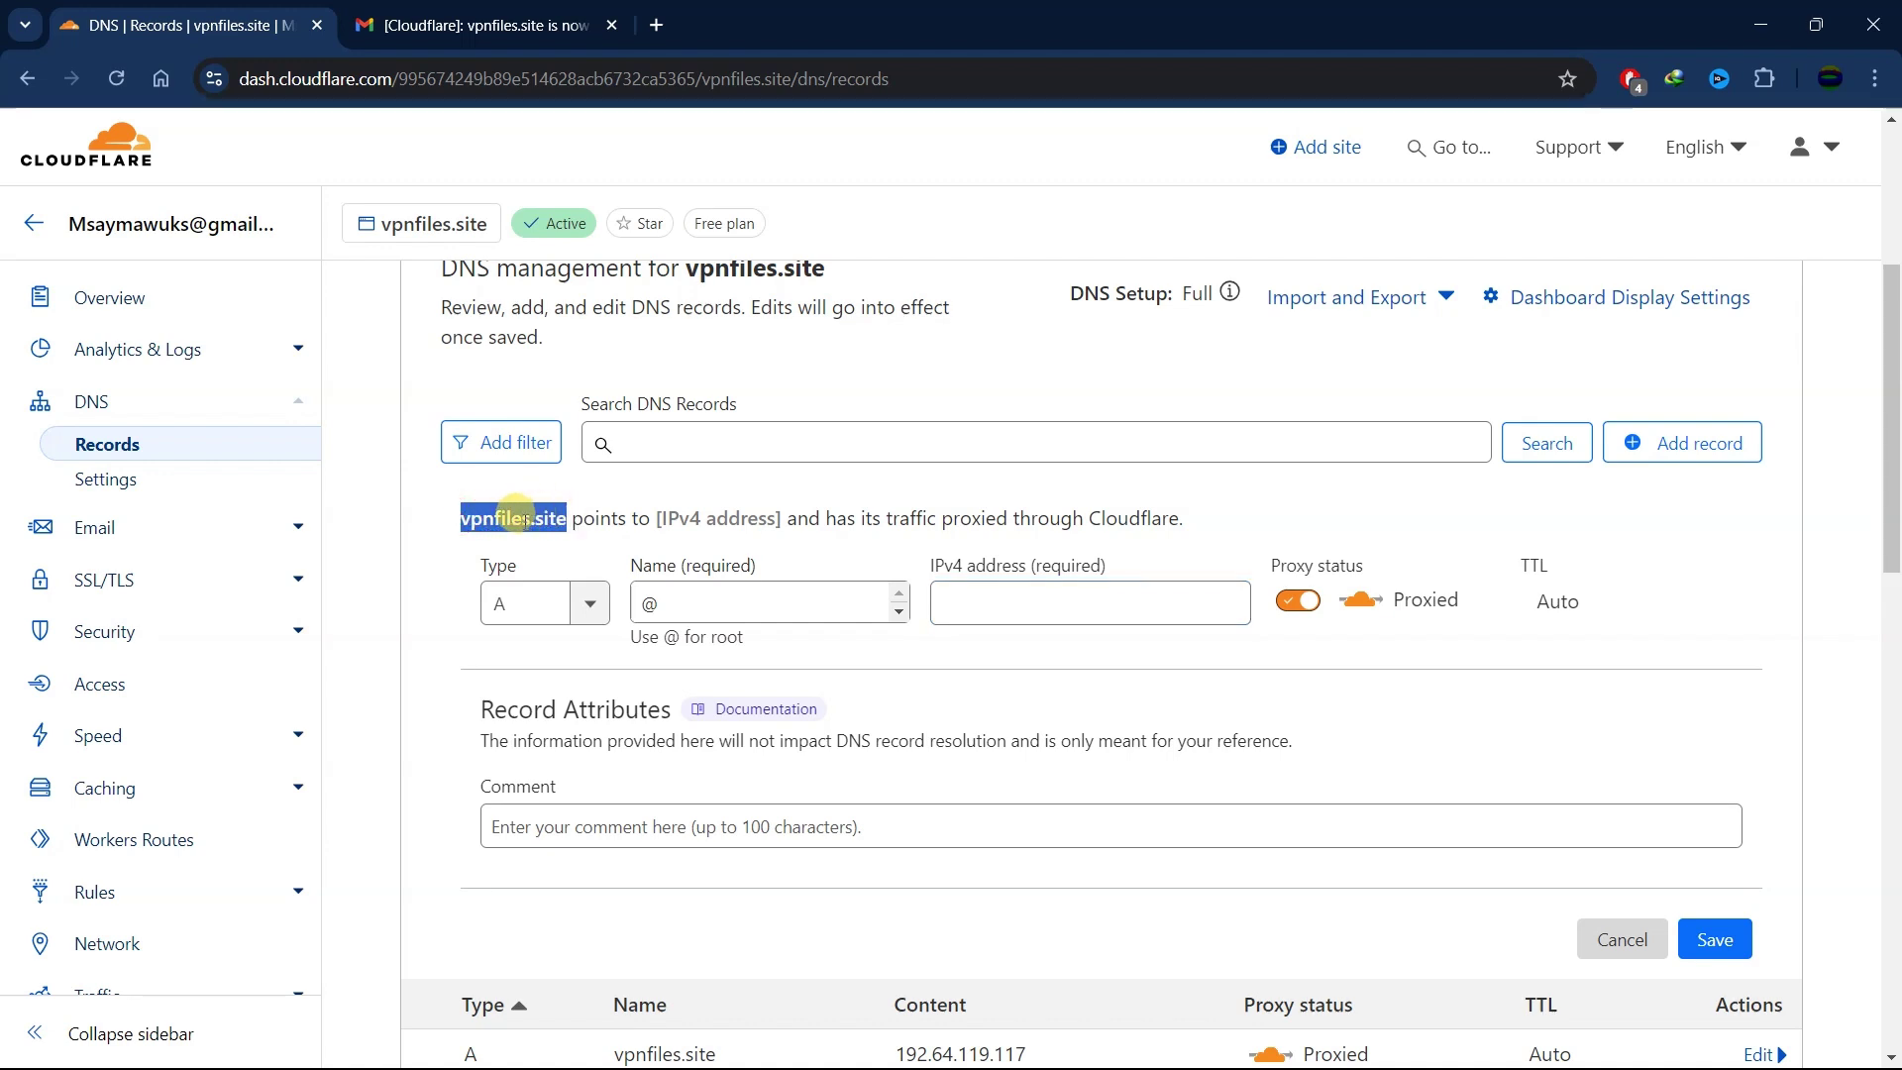
{"action": "left_click", "coordinate": [1049, 603]}
{"action": "scroll", "coordinate": [1089, 599], "scroll_direction": "down", "scroll_amount": 5}
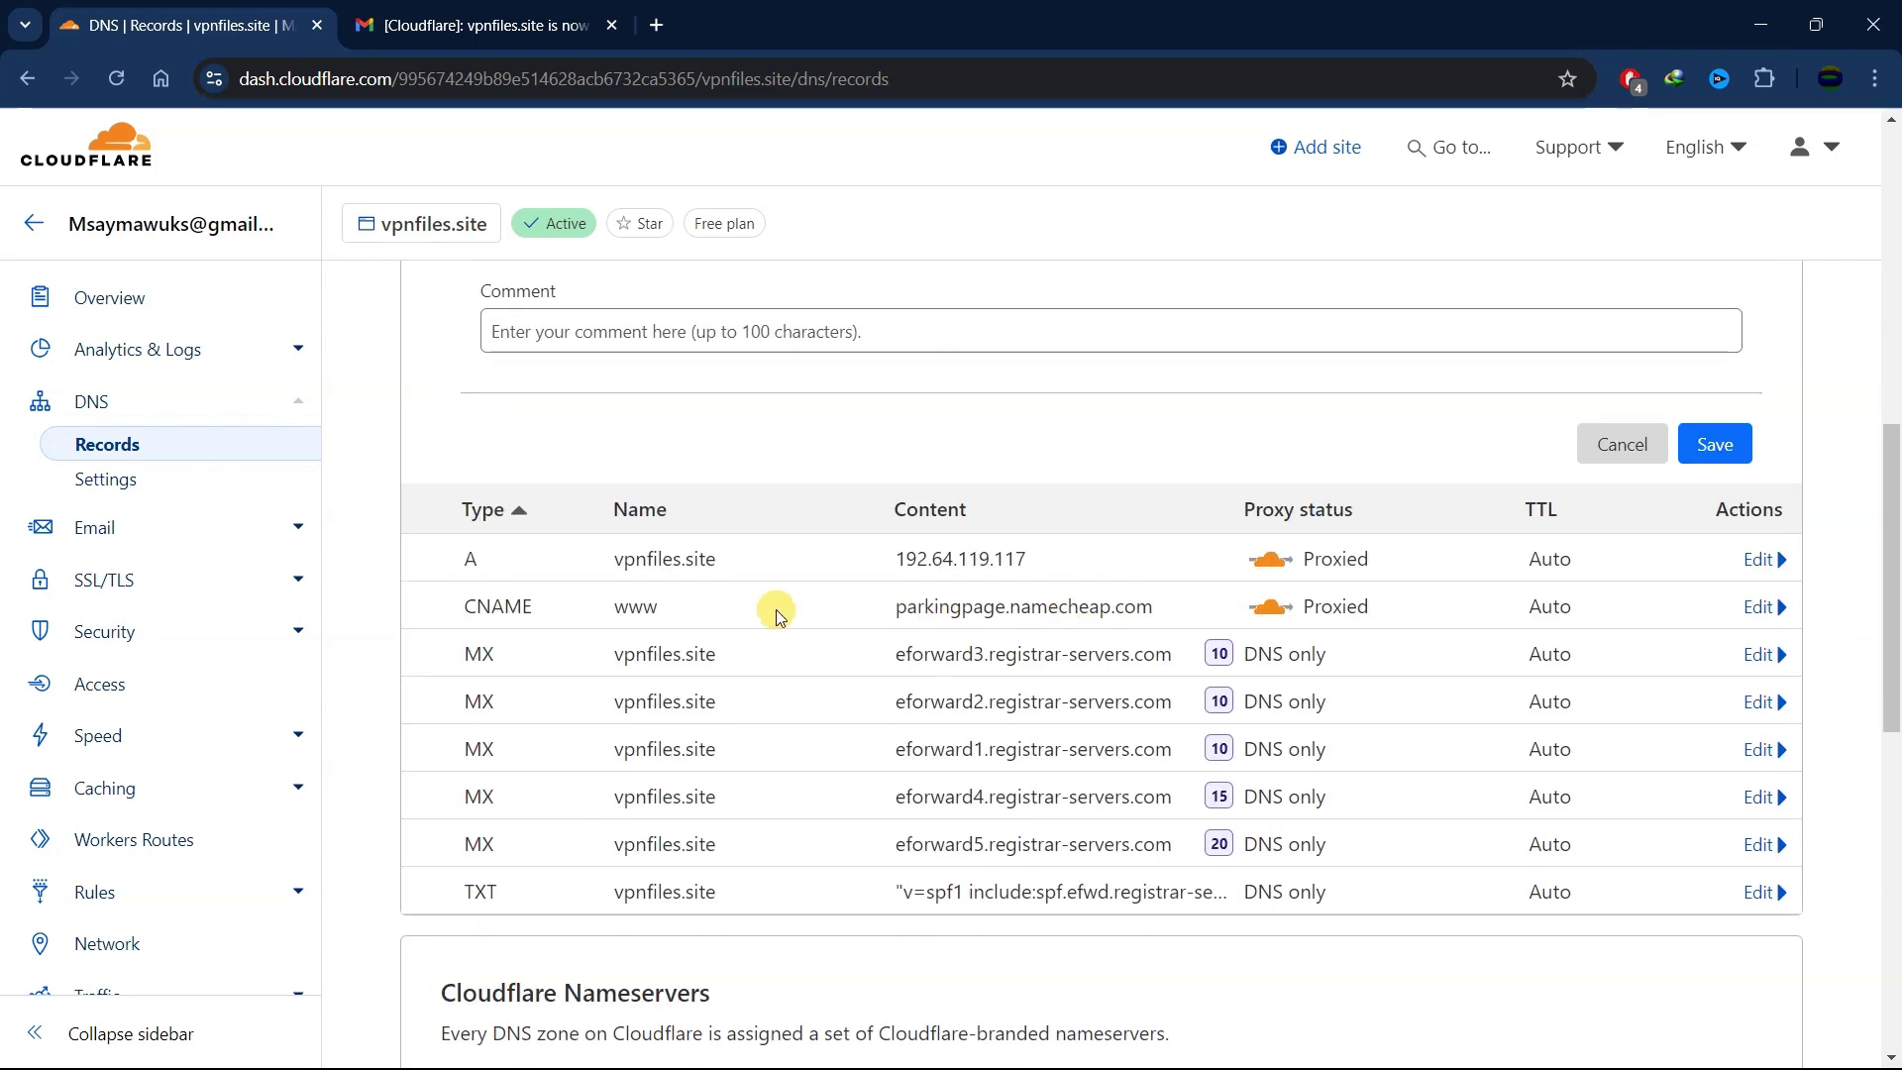
{"action": "left_click_drag", "start_coordinate": [891, 560], "coordinate": [1134, 561]}
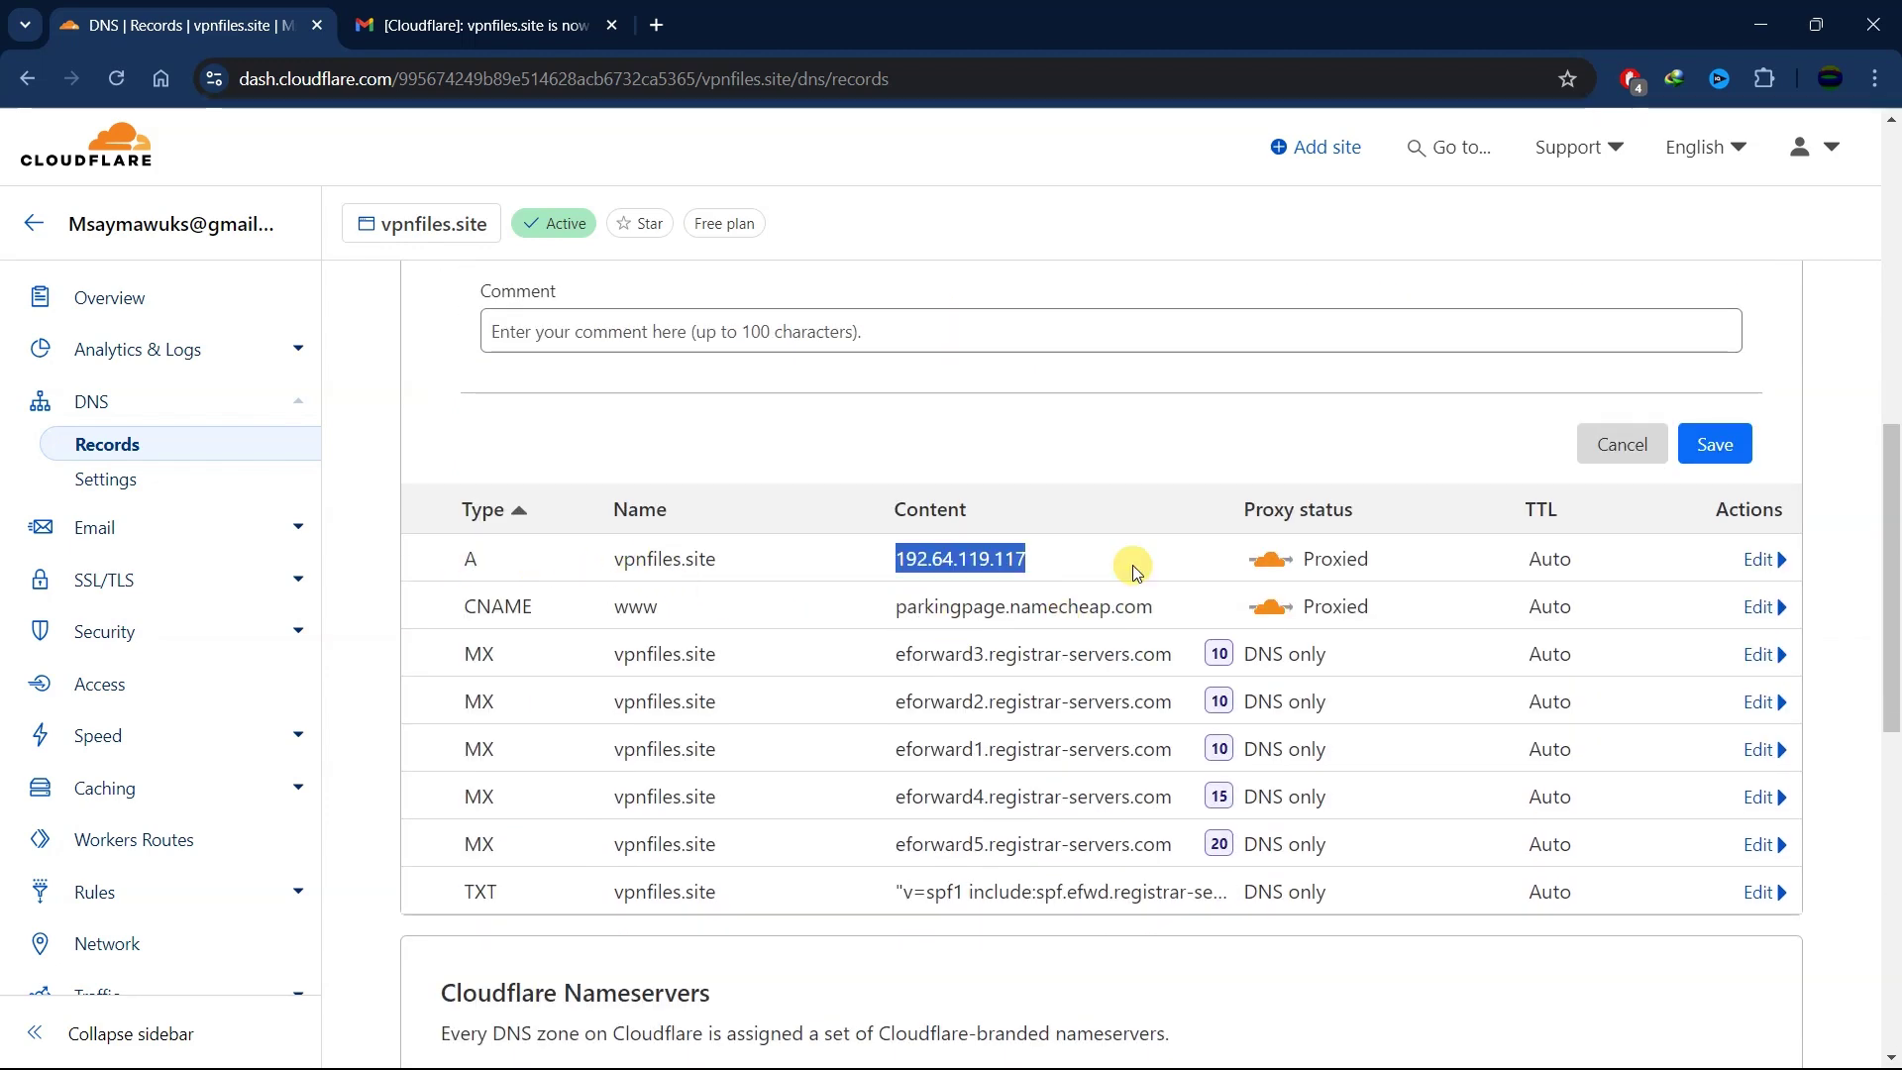
{"action": "left_click", "coordinate": [890, 564]}
{"action": "left_click_drag", "start_coordinate": [897, 558], "coordinate": [1026, 560]}
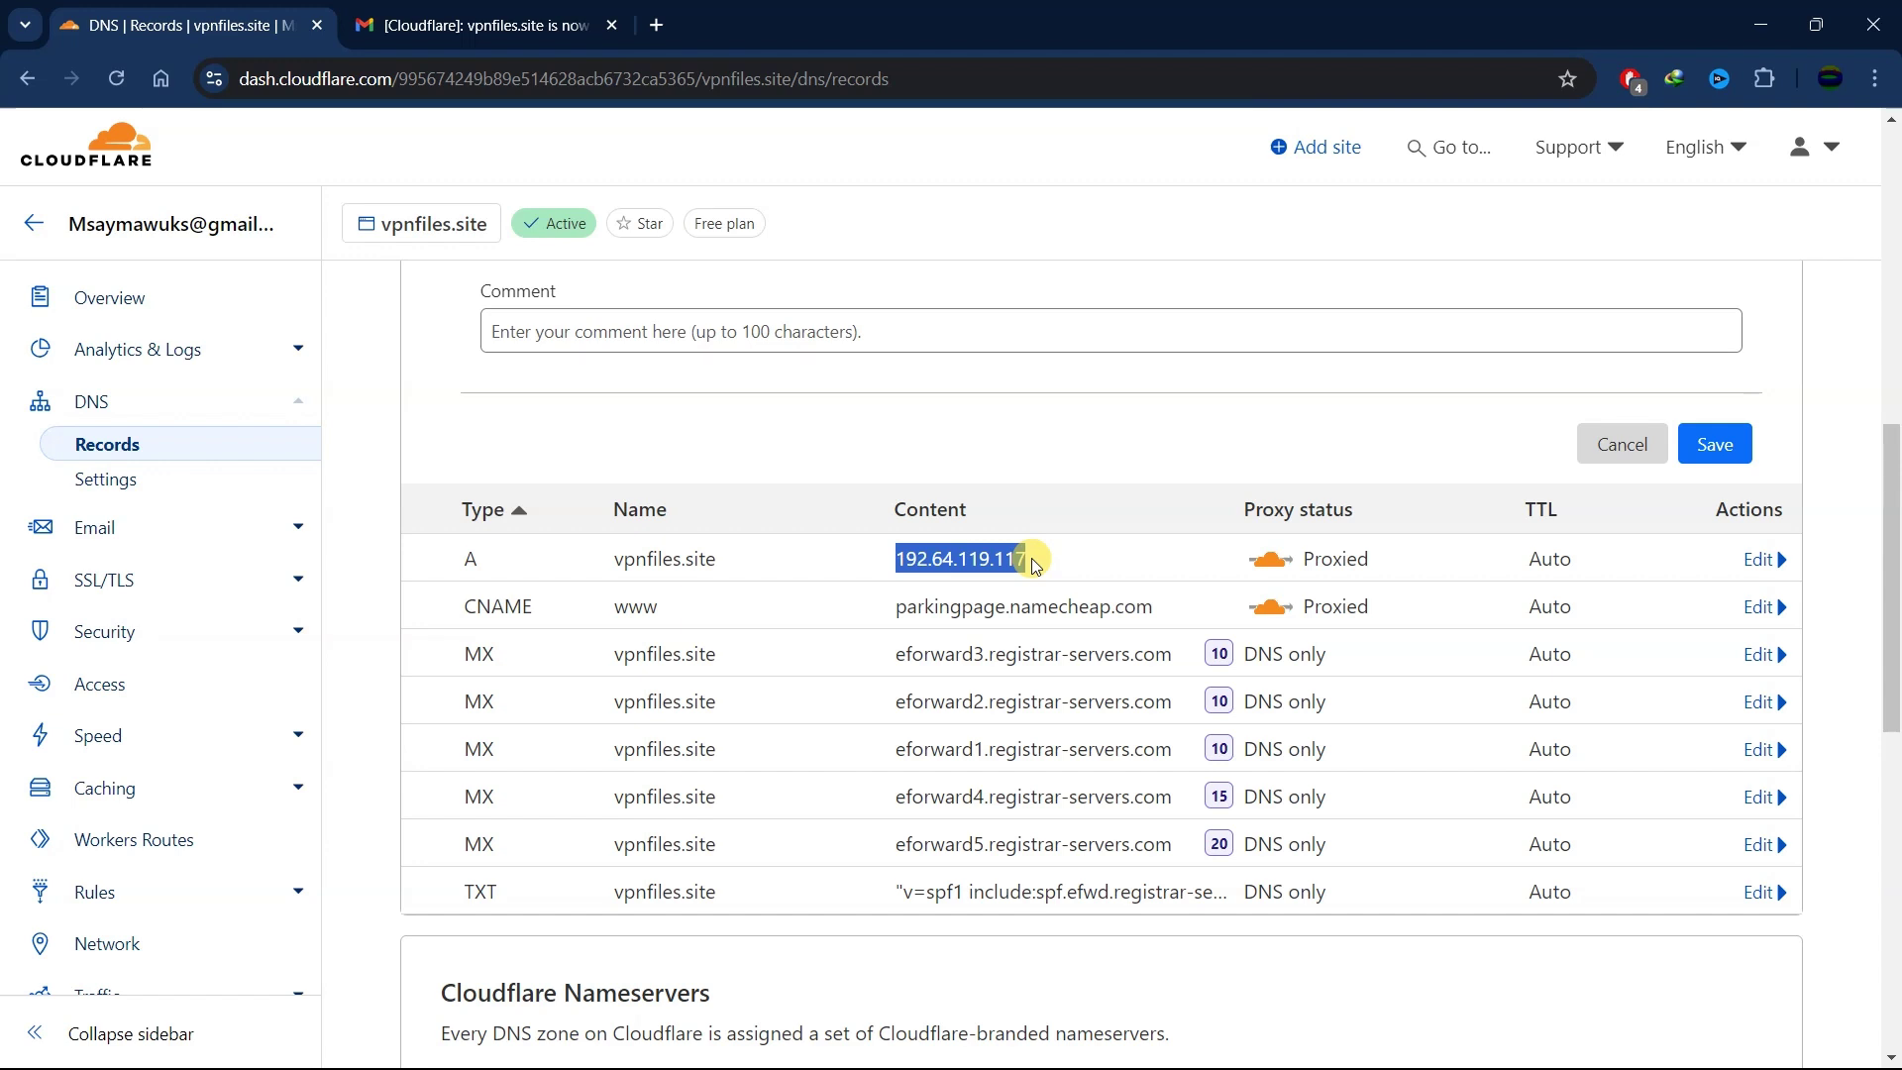
Toggle the new A record's proxy on and back to DNS only
{"action": "scroll", "coordinate": [1031, 557], "scroll_direction": "up", "scroll_amount": 4}
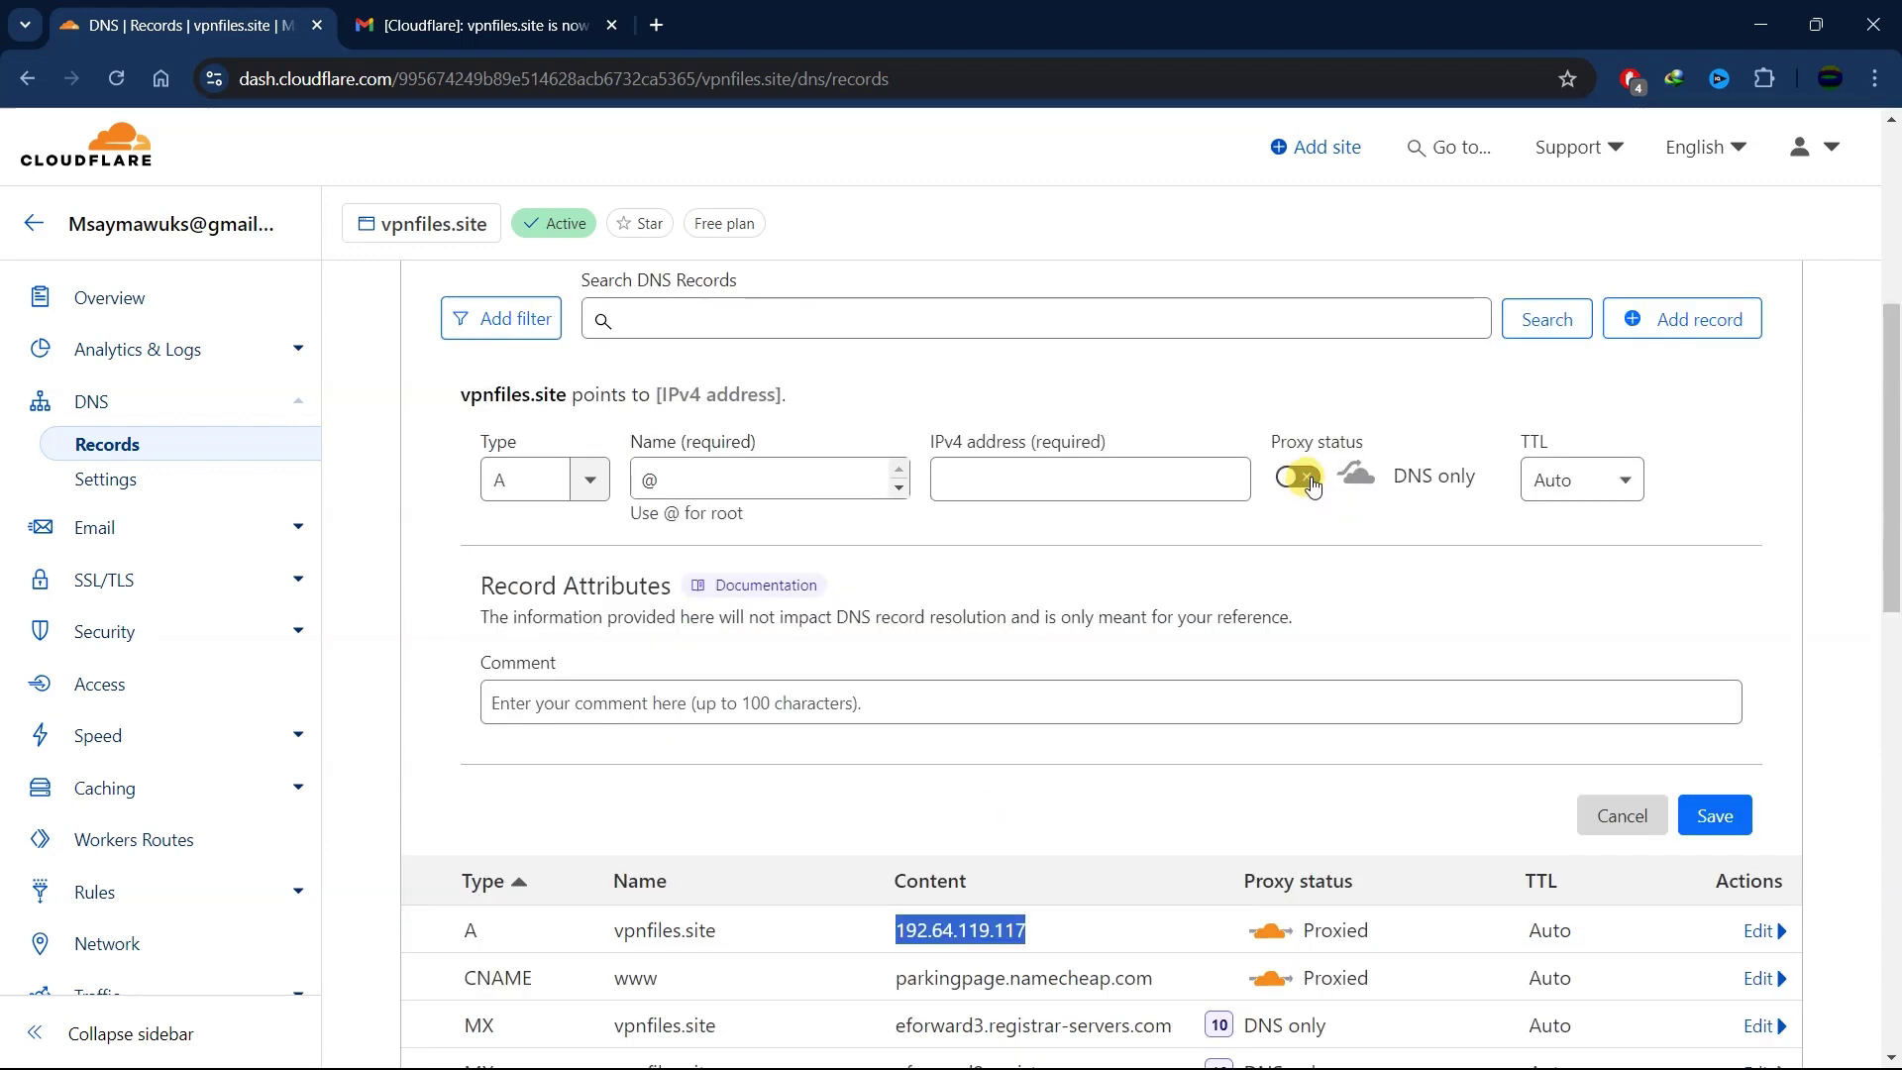
{"action": "left_click", "coordinate": [1299, 481]}
{"action": "left_click", "coordinate": [1304, 486]}
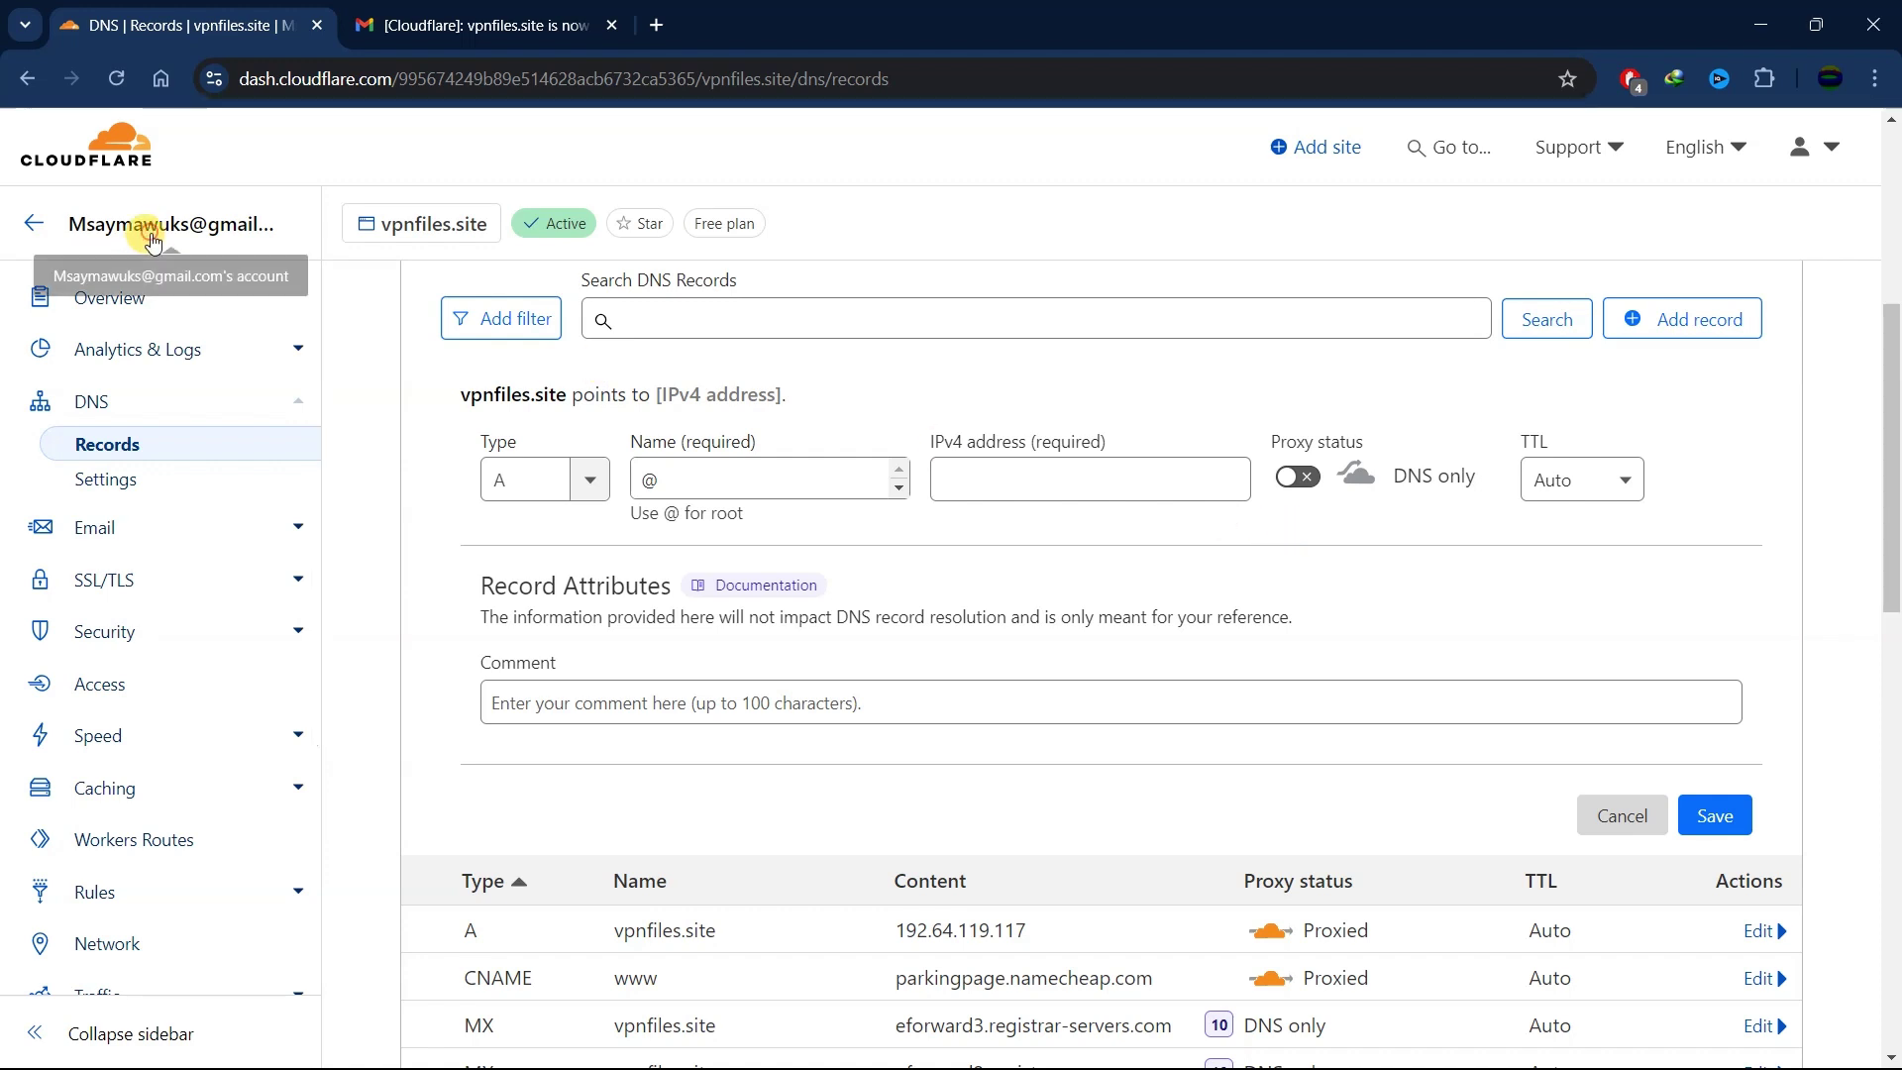
Go from Account Home to freenetfiles.com's DNS Records page
{"action": "left_click", "coordinate": [35, 236]}
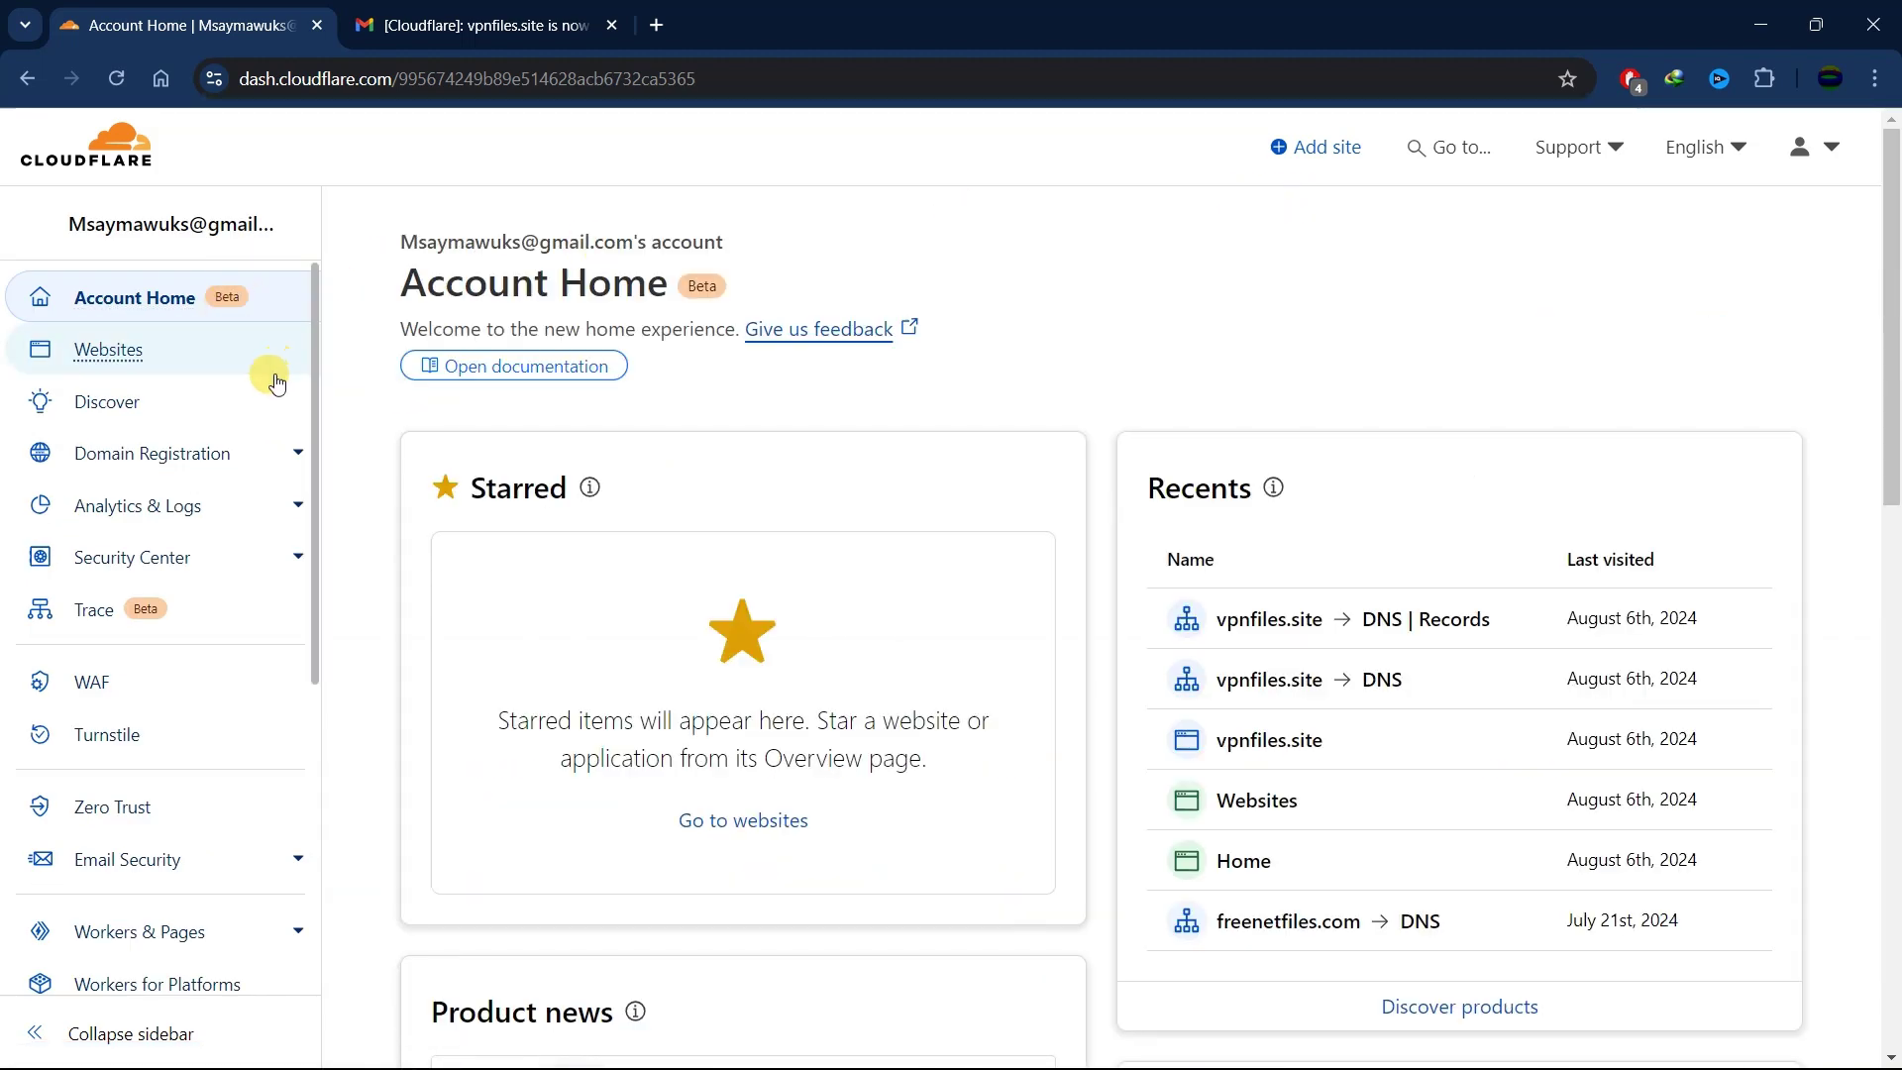
{"action": "left_click", "coordinate": [188, 354]}
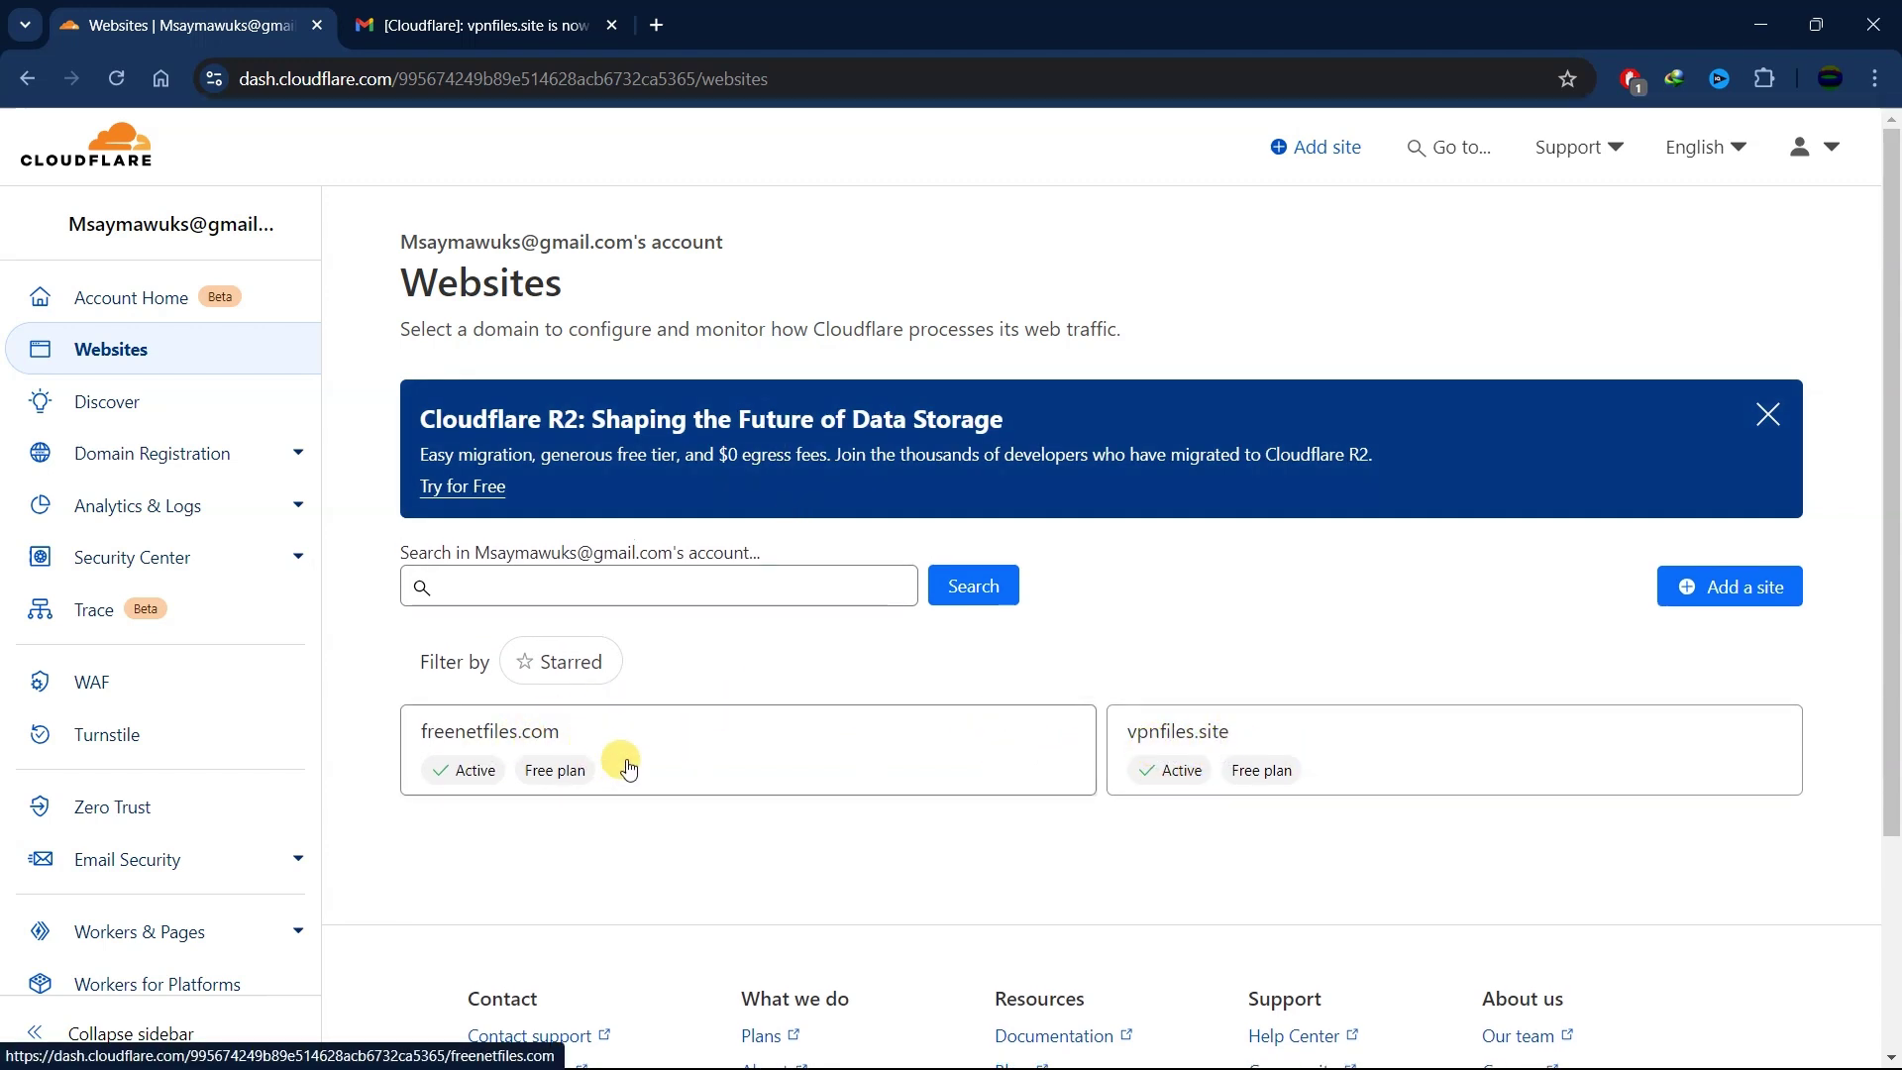
{"action": "left_click", "coordinate": [727, 738]}
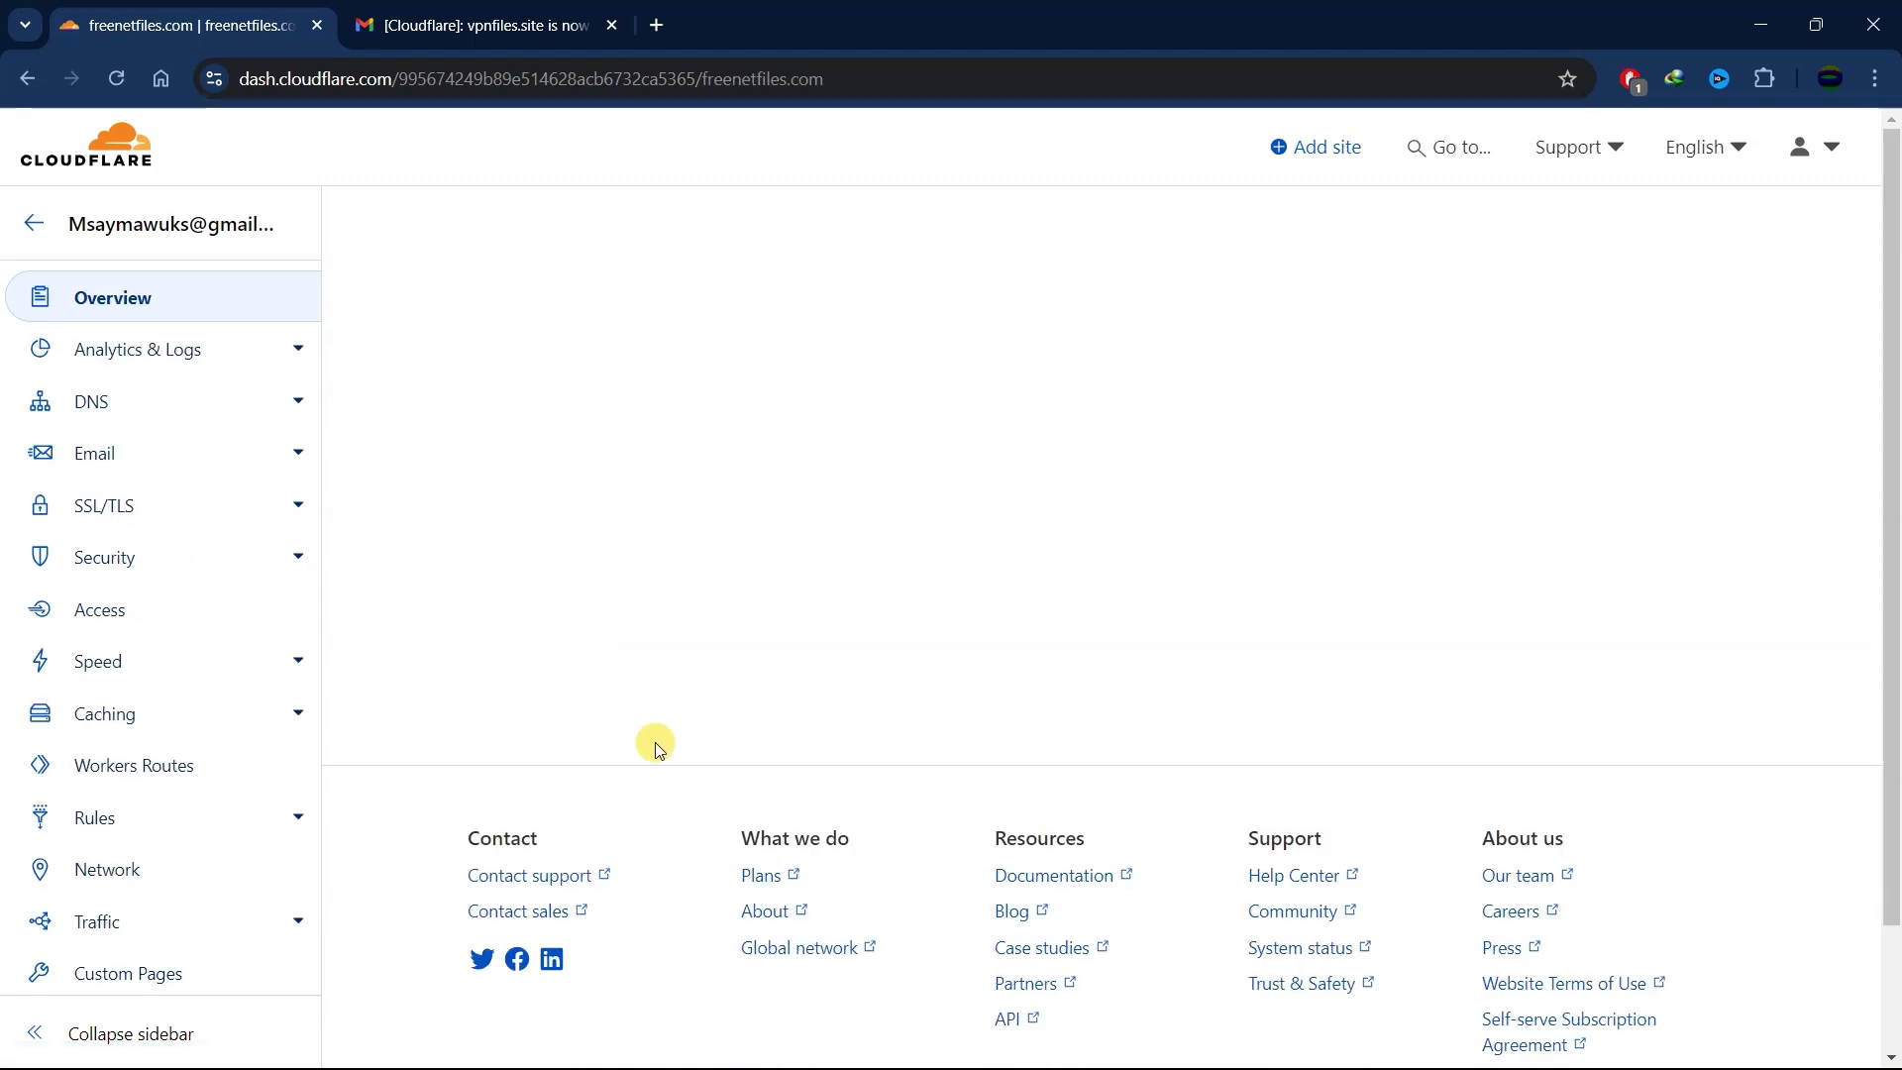
{"action": "left_click", "coordinate": [201, 401]}
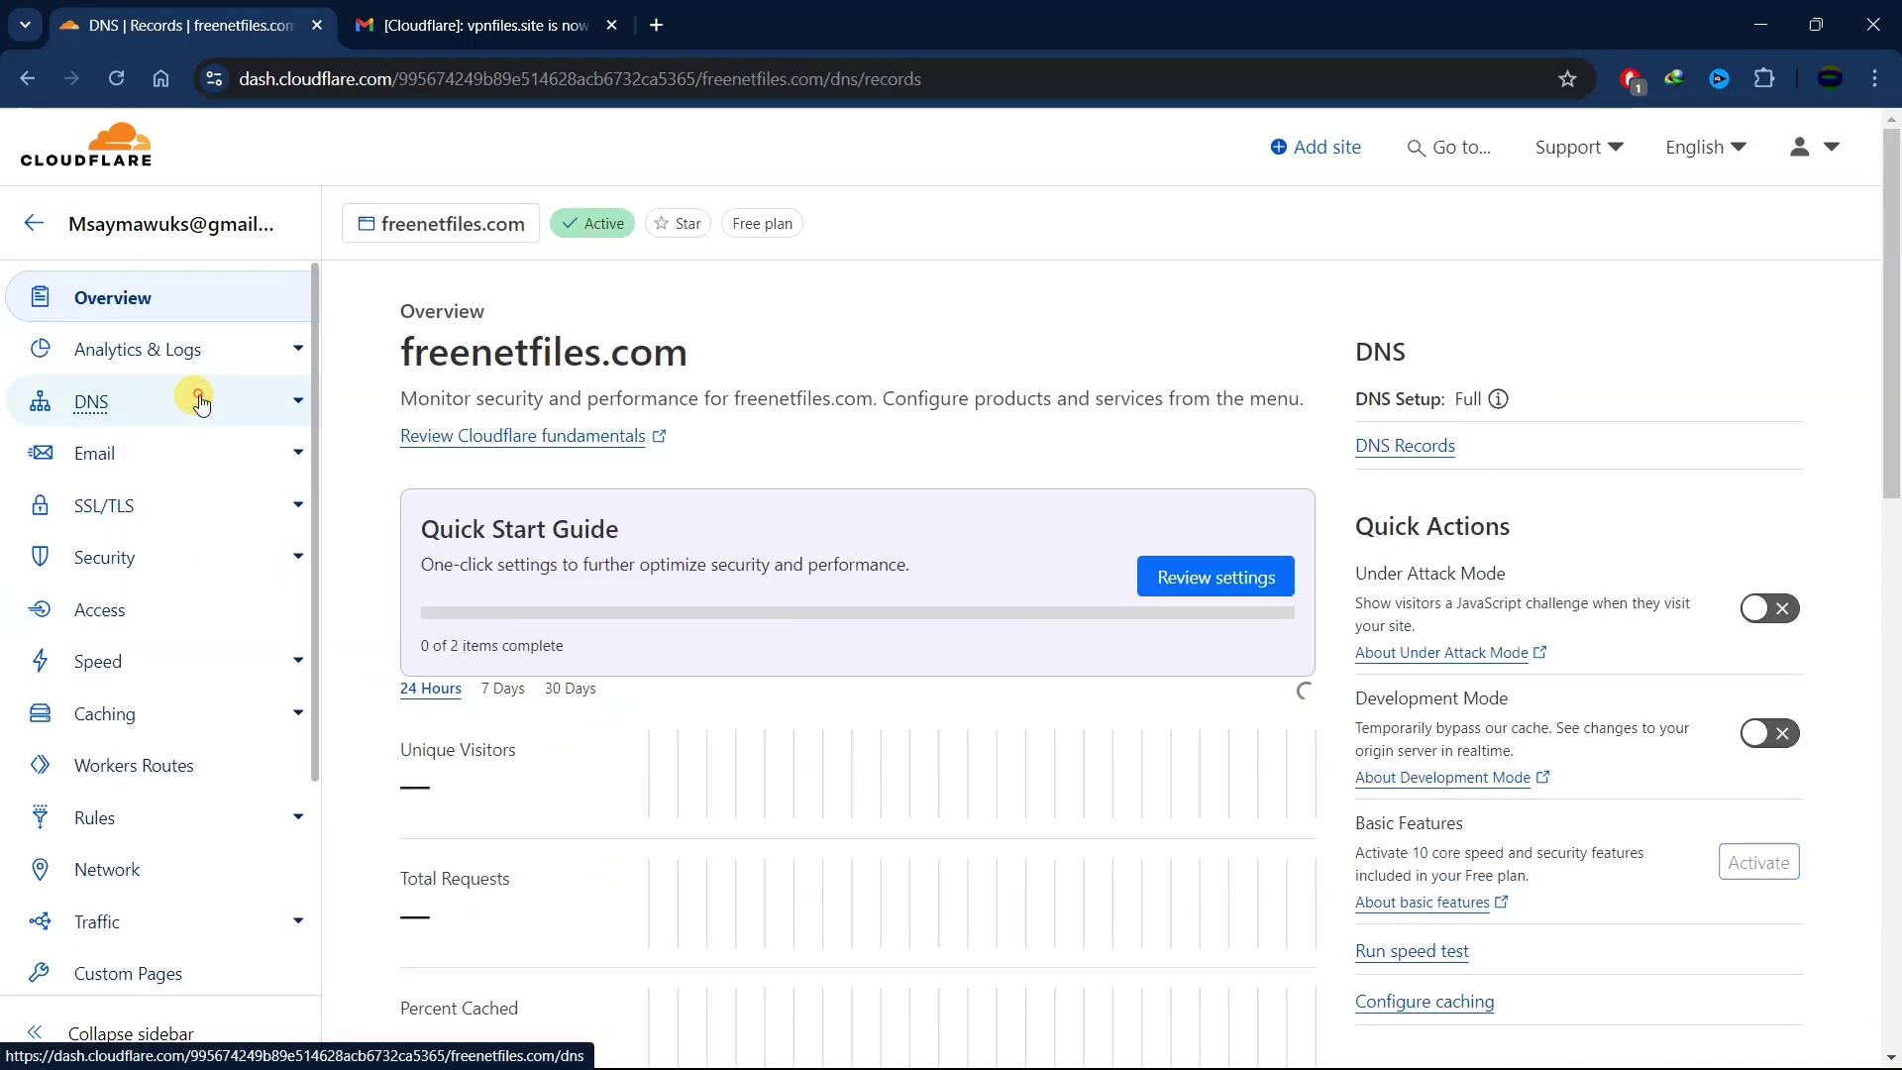
{"action": "scroll", "coordinate": [1329, 717], "scroll_direction": "down", "scroll_amount": 12}
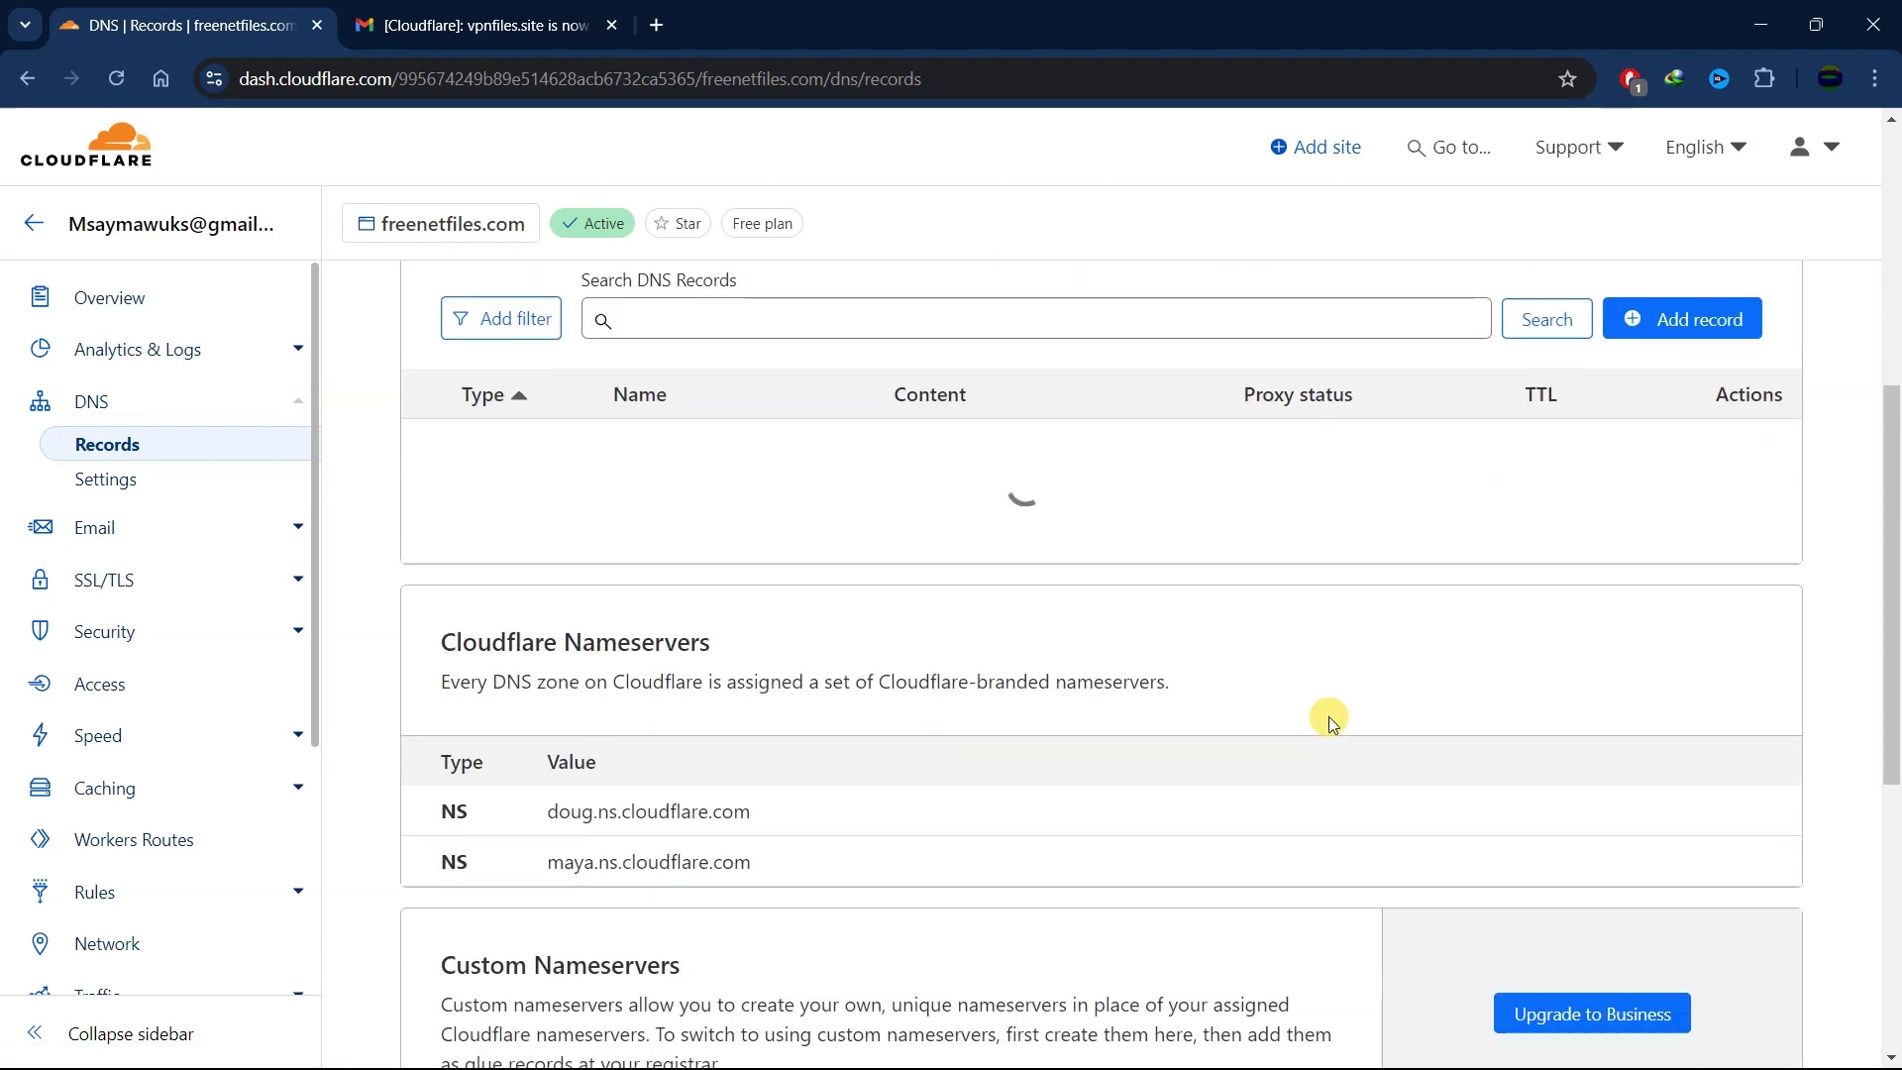
{"action": "scroll", "coordinate": [1321, 712], "scroll_direction": "up", "scroll_amount": 10}
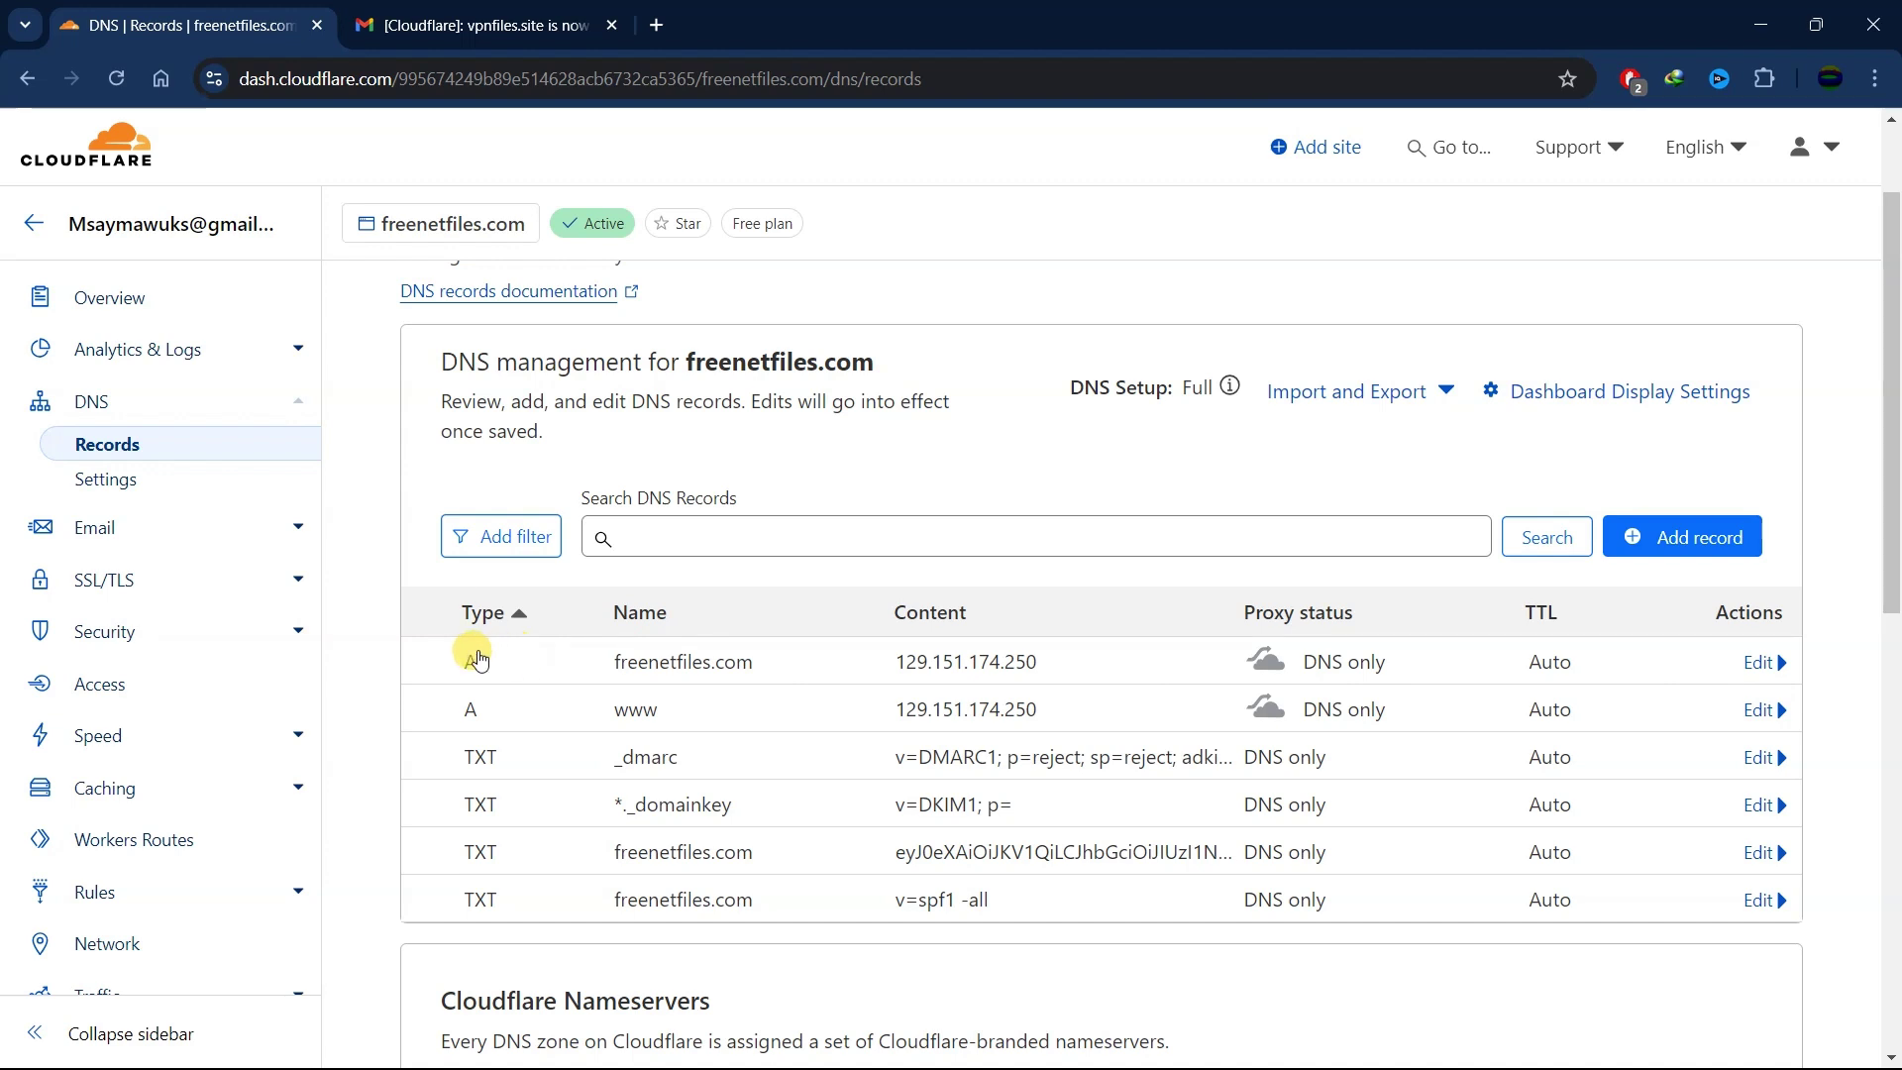
Open the live freenetfiles.com site in a new tab from its root record name
{"action": "mouse_move", "coordinate": [481, 677]}
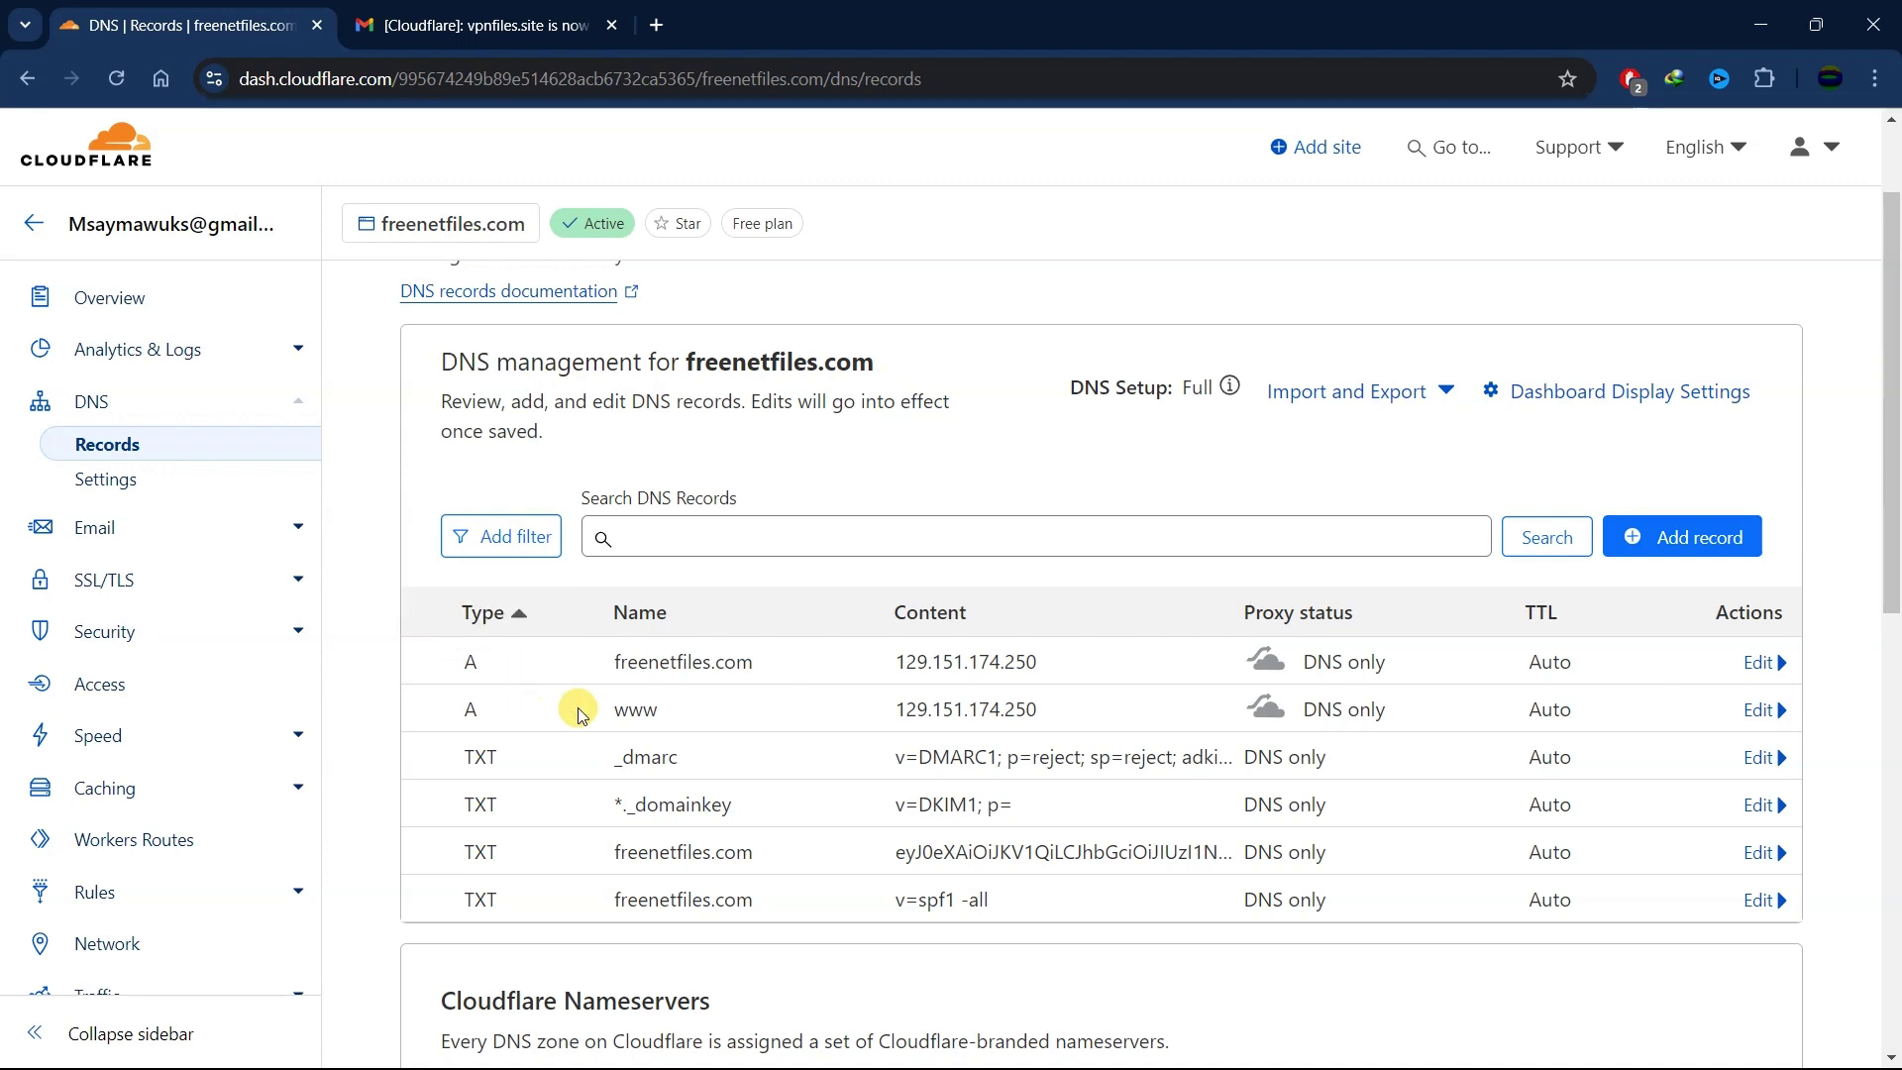
{"action": "left_click_drag", "start_coordinate": [648, 714], "coordinate": [564, 728]}
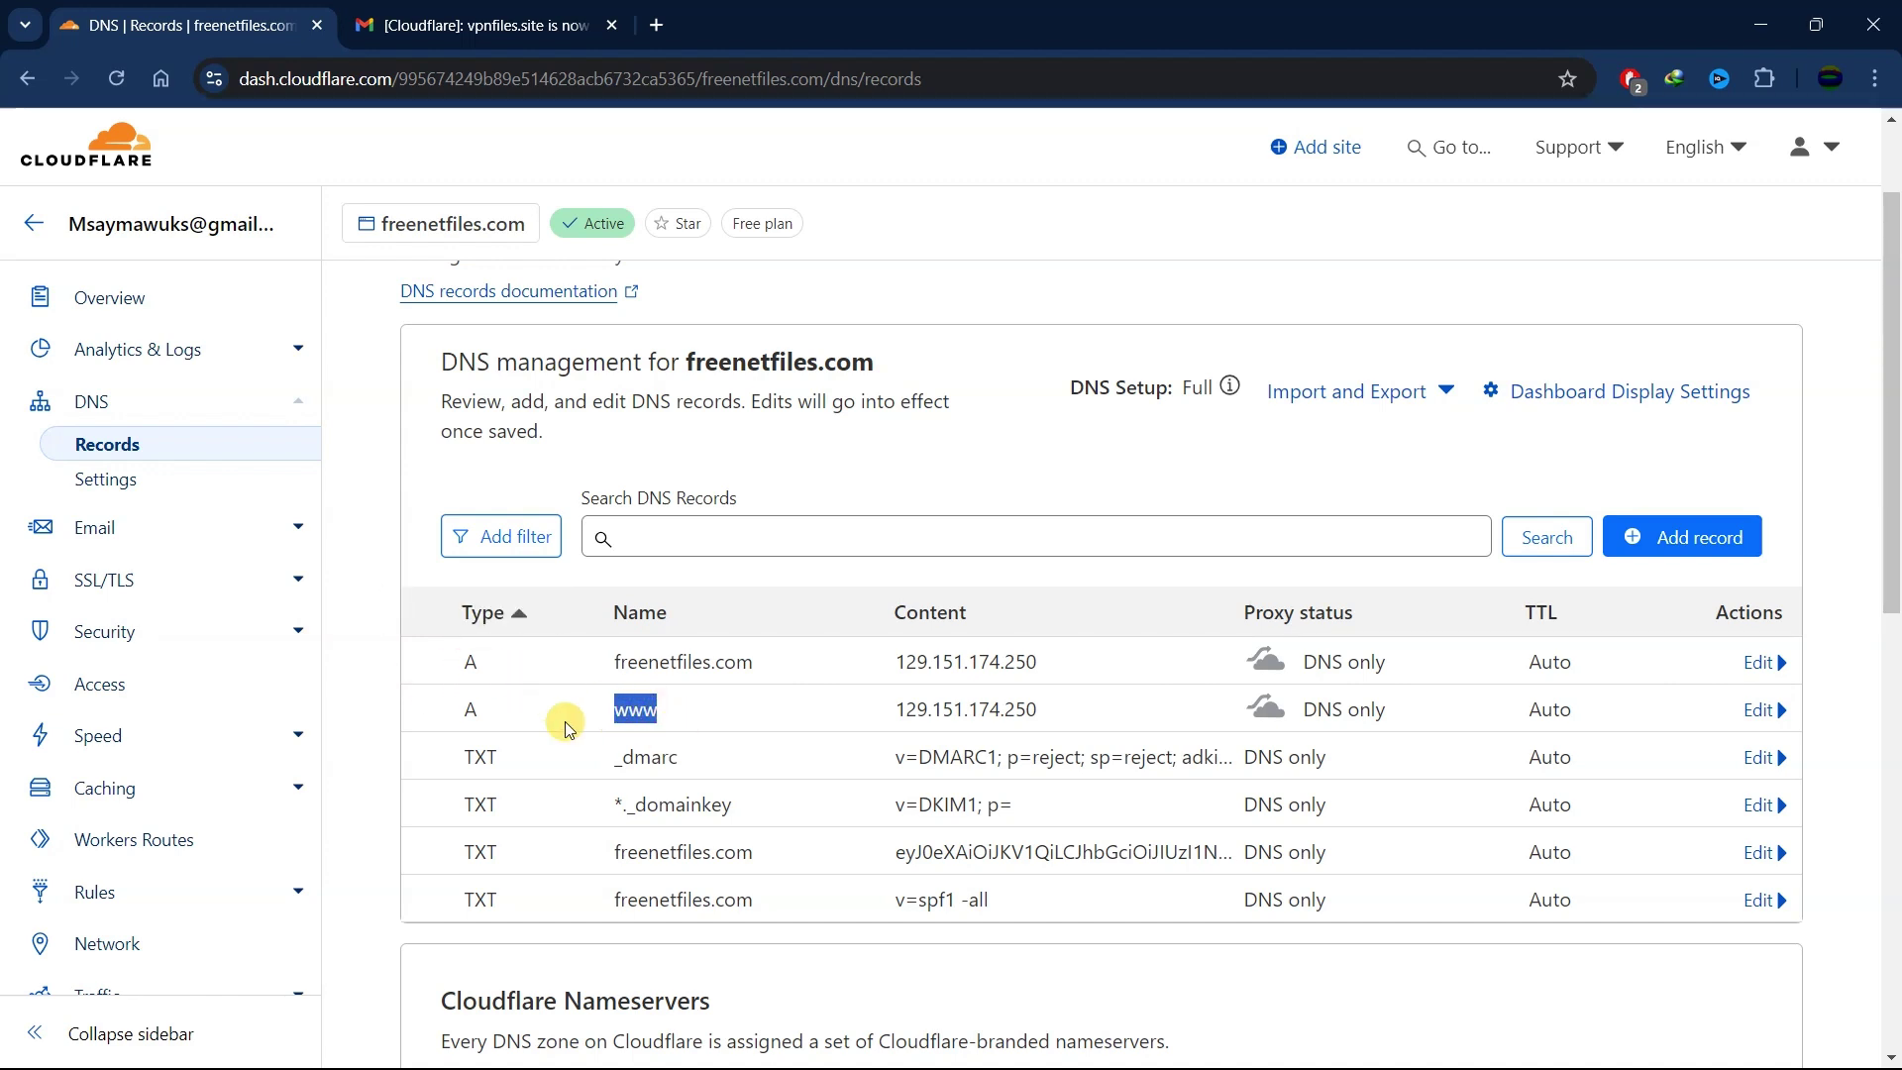
{"action": "left_click_drag", "start_coordinate": [612, 661], "coordinate": [735, 661]}
{"action": "right_click", "coordinate": [753, 661]}
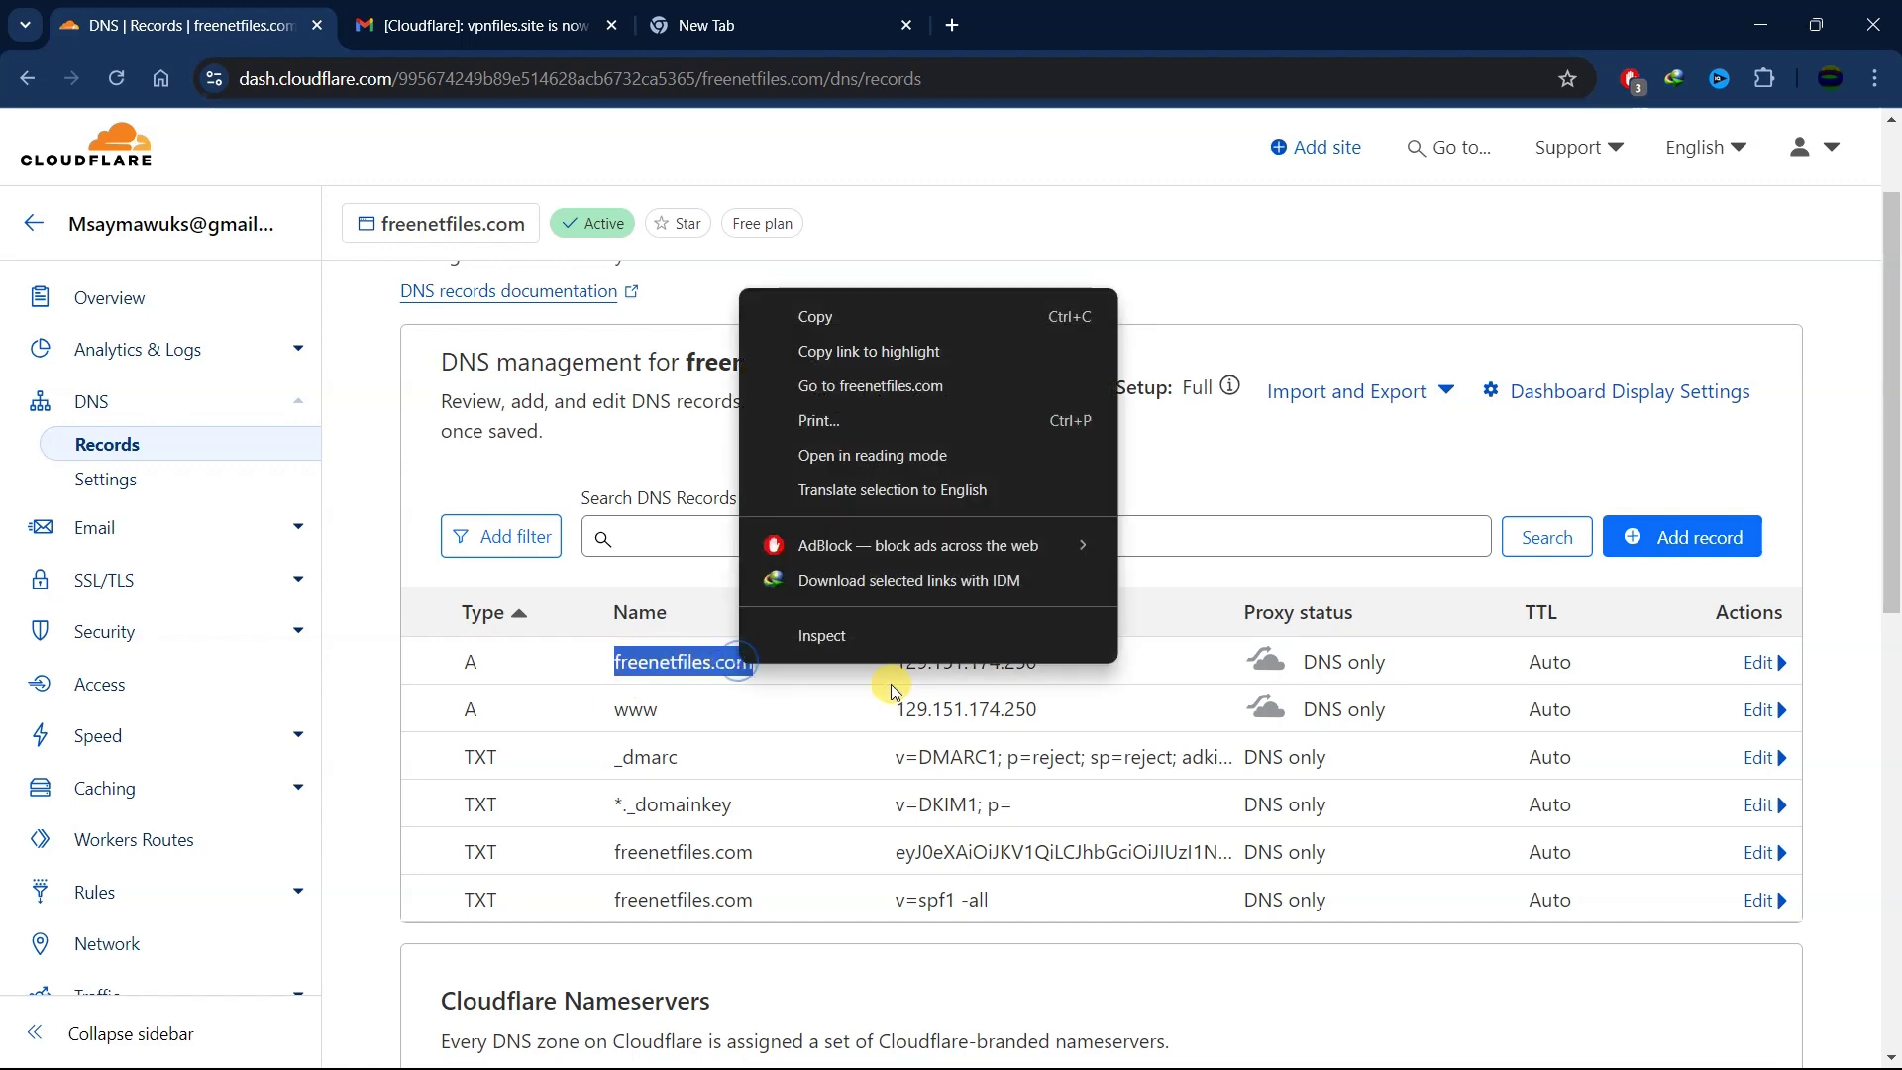
{"action": "left_click", "coordinate": [972, 397]}
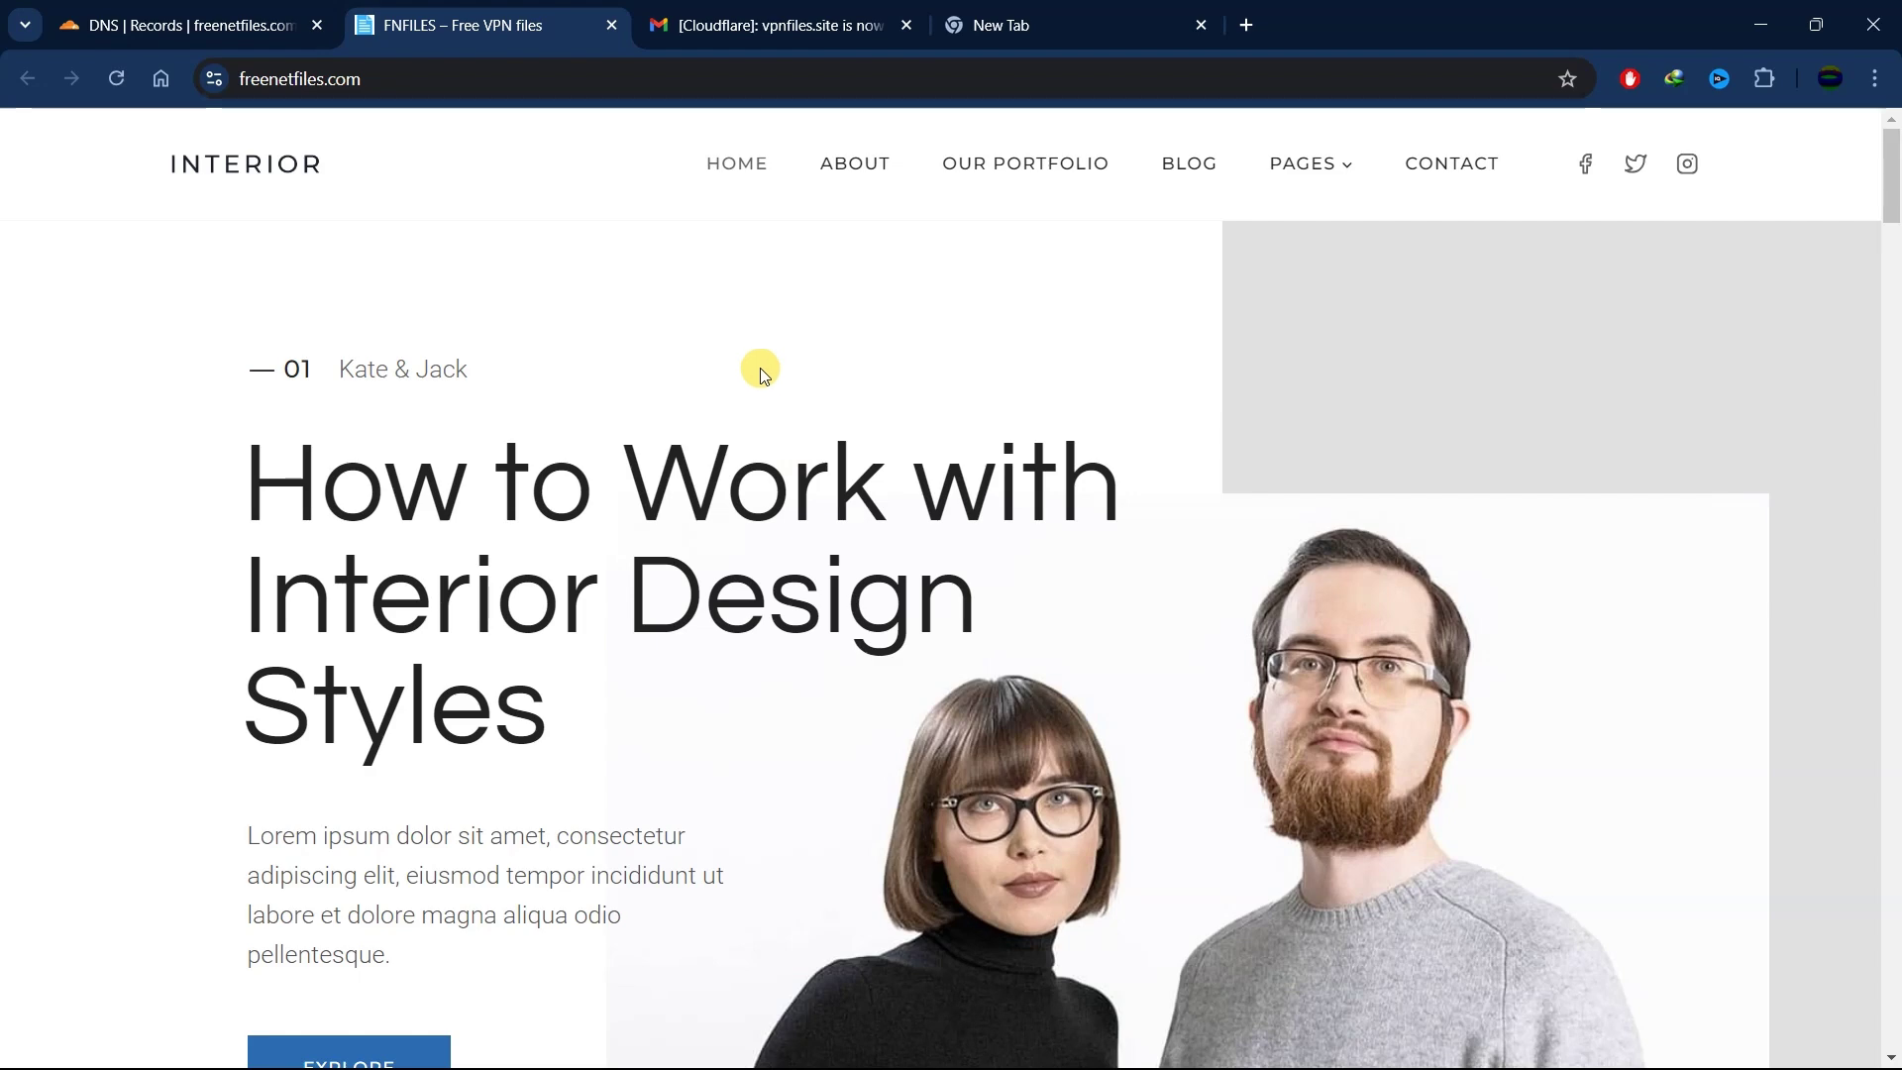
Go back from the FNFILES homepage to freenetfiles.com's DNS records in Cloudflare
{"action": "left_click", "coordinate": [255, 20]}
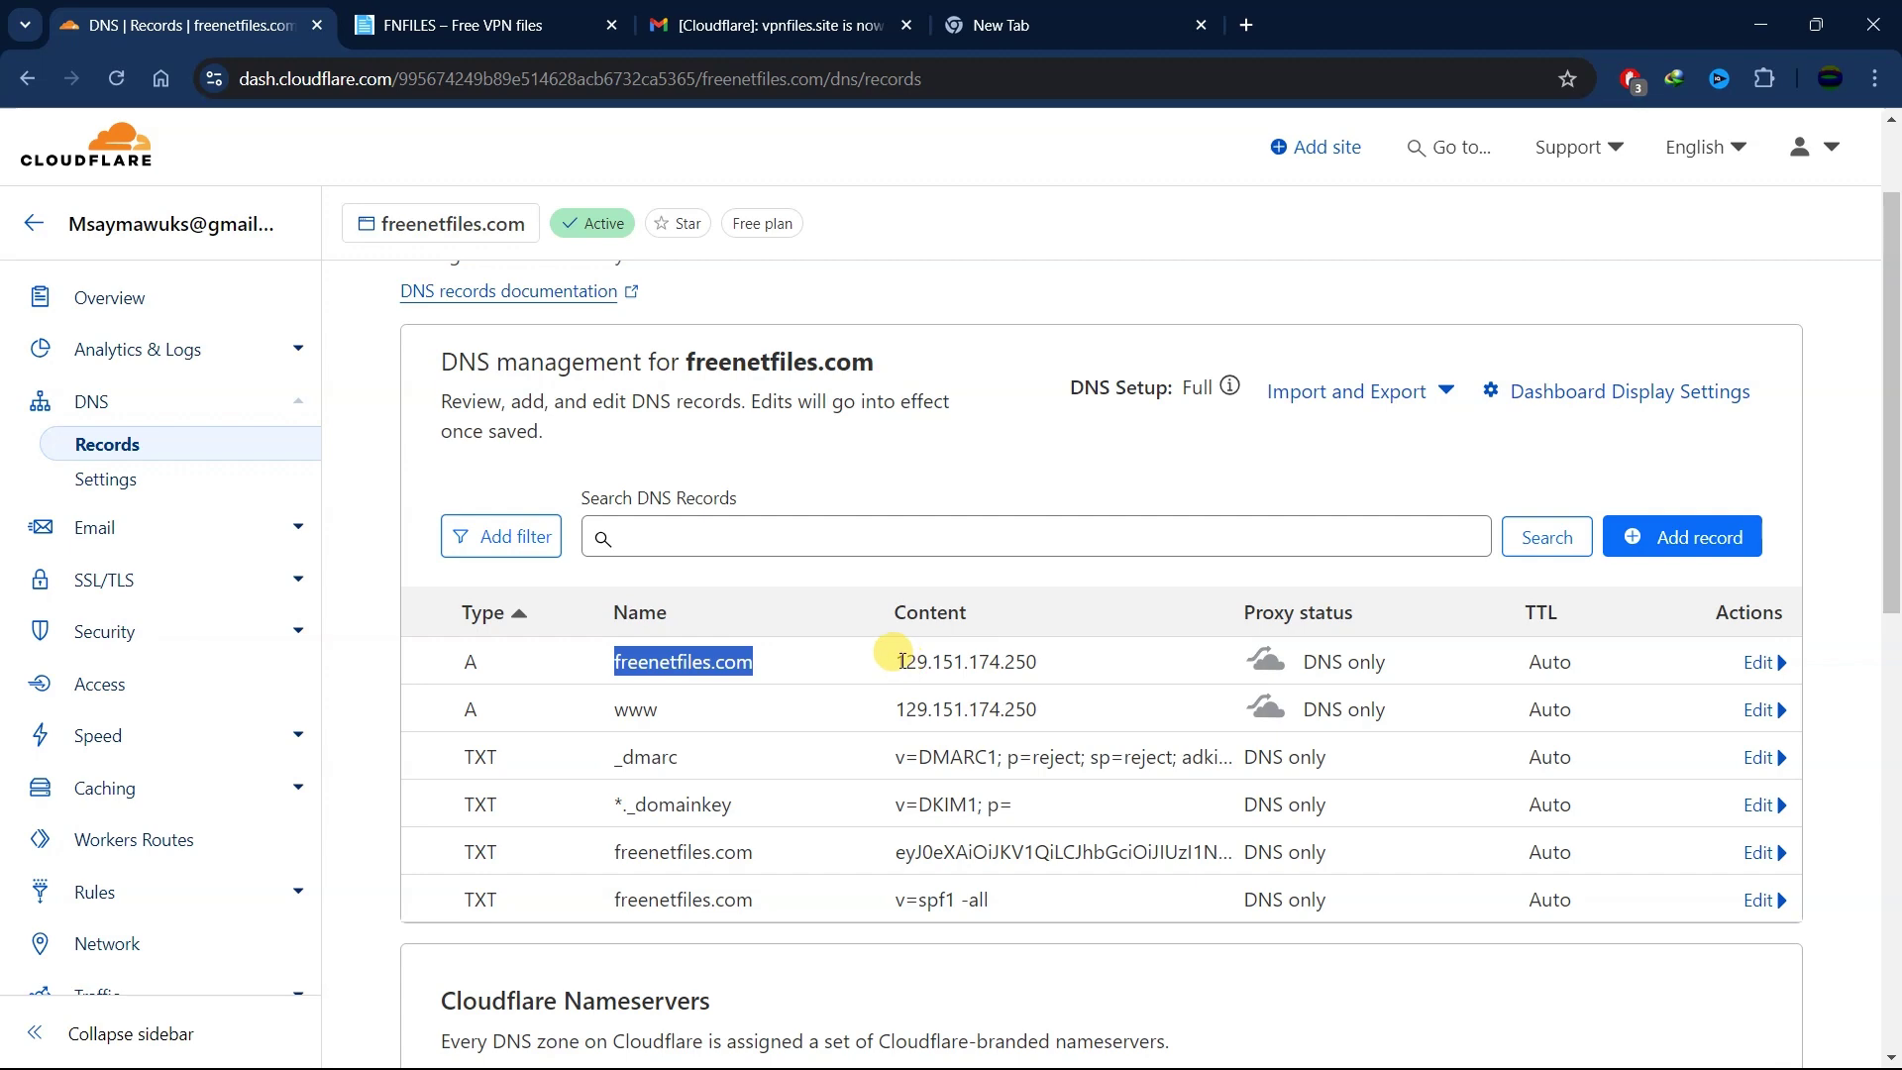
Select the root record's IP 129.151.174.250, then start a new record named vps
{"action": "left_click_drag", "start_coordinate": [895, 659], "coordinate": [1093, 649]}
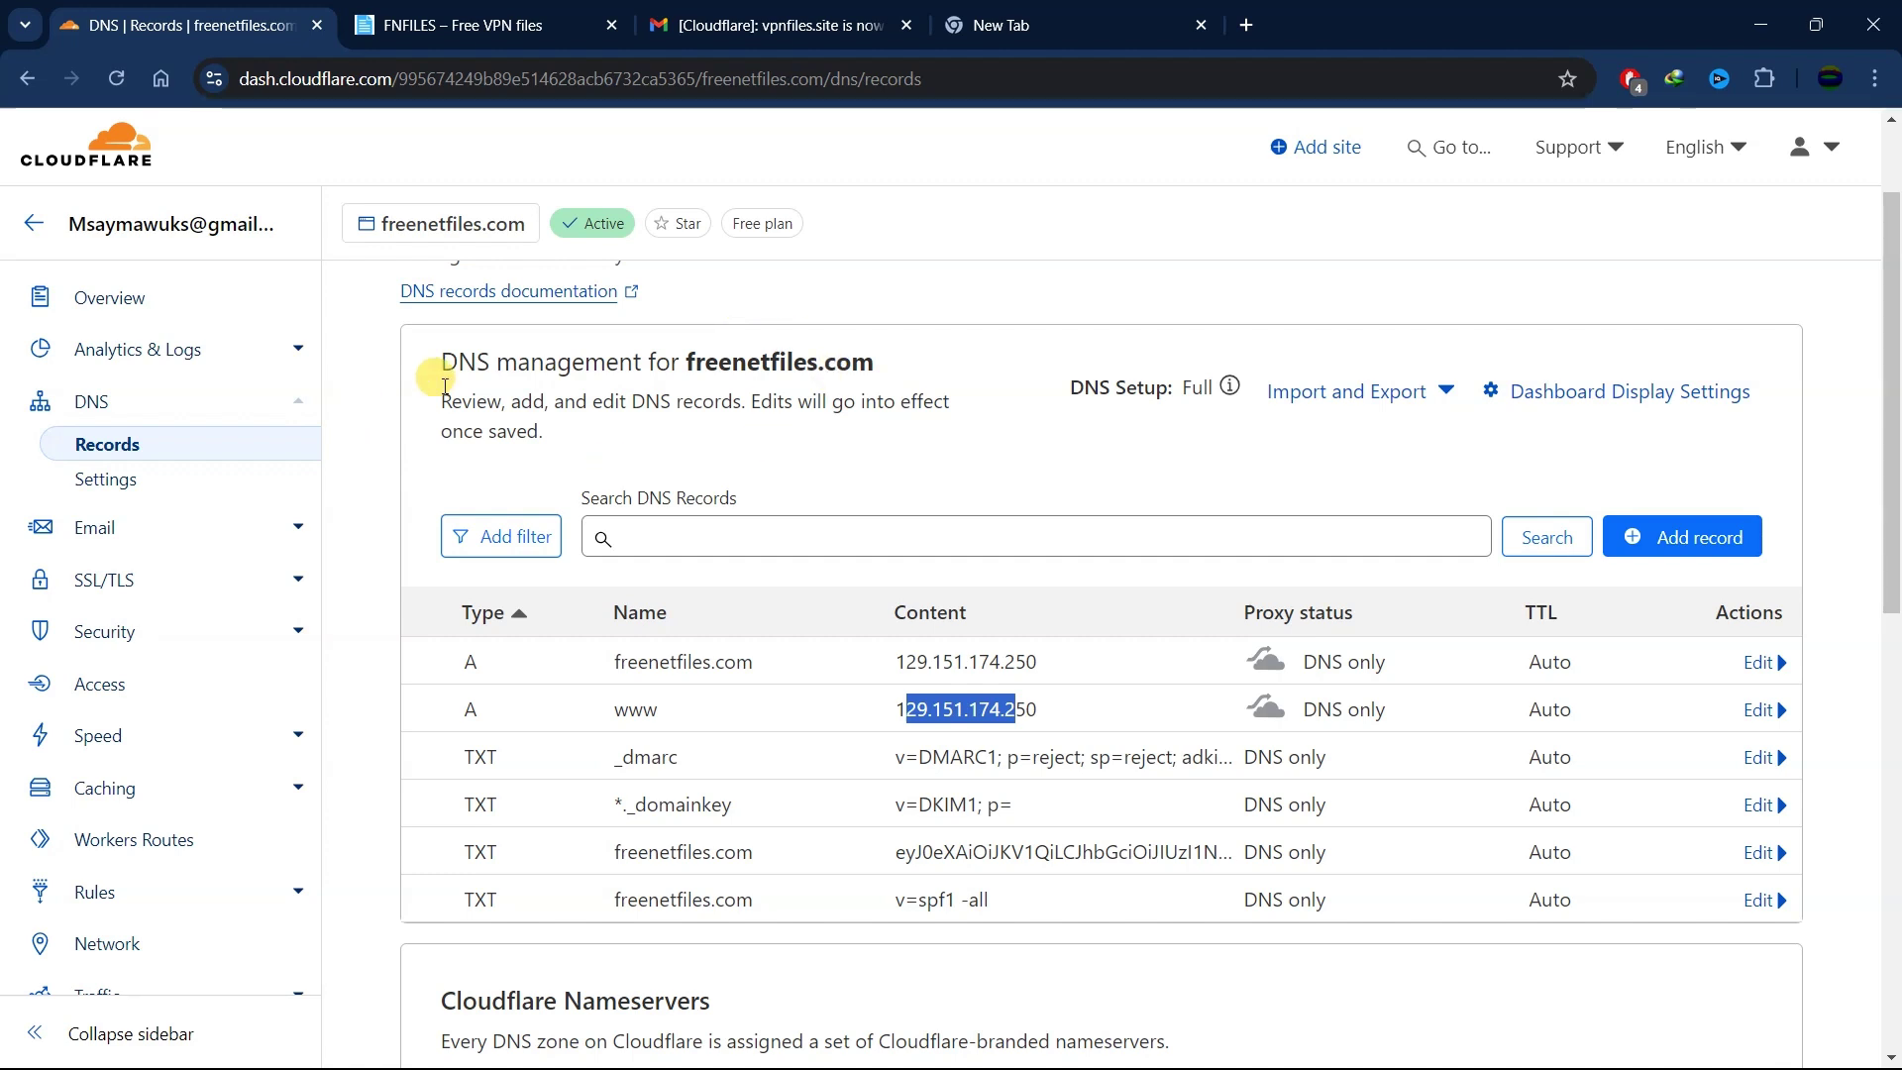
{"action": "left_click", "coordinate": [1687, 536]}
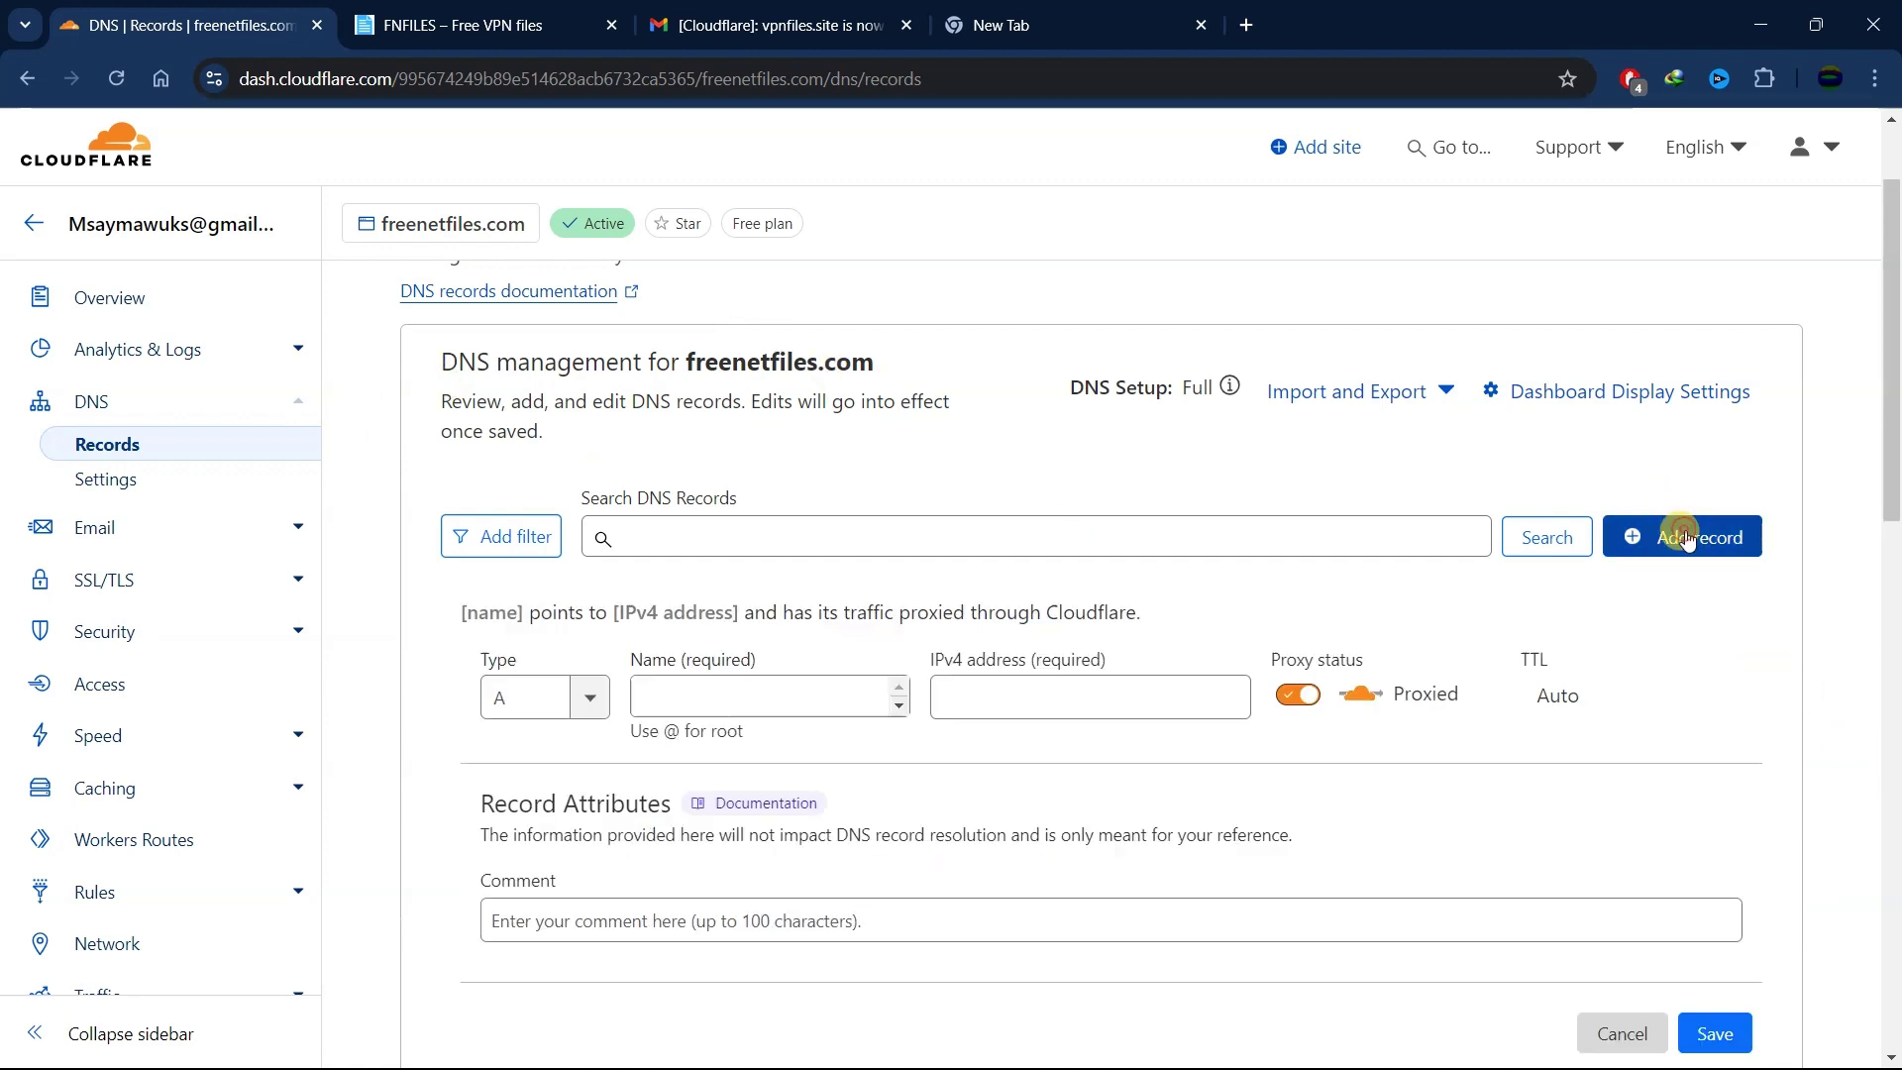
{"action": "scroll", "coordinate": [773, 496], "scroll_direction": "up", "scroll_amount": 1}
{"action": "left_click", "coordinate": [700, 822]}
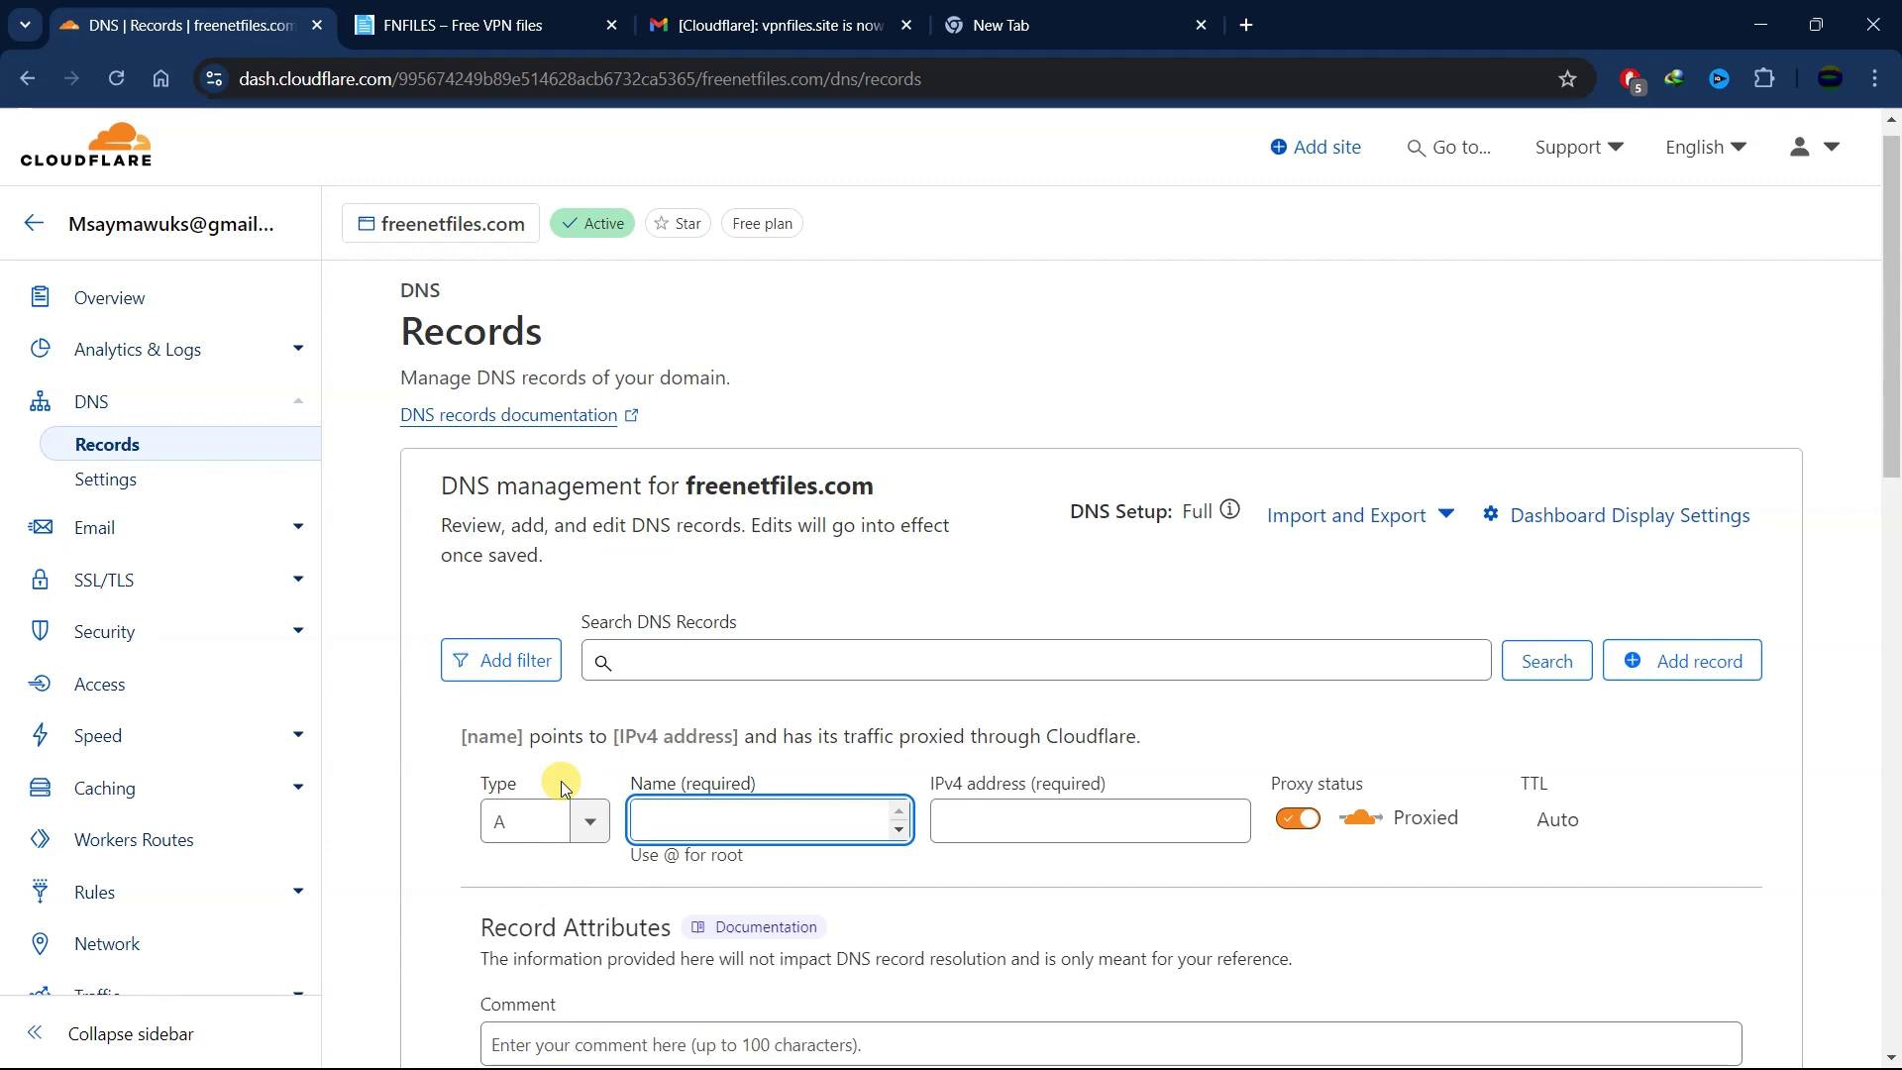
{"action": "type", "text": "vp"}
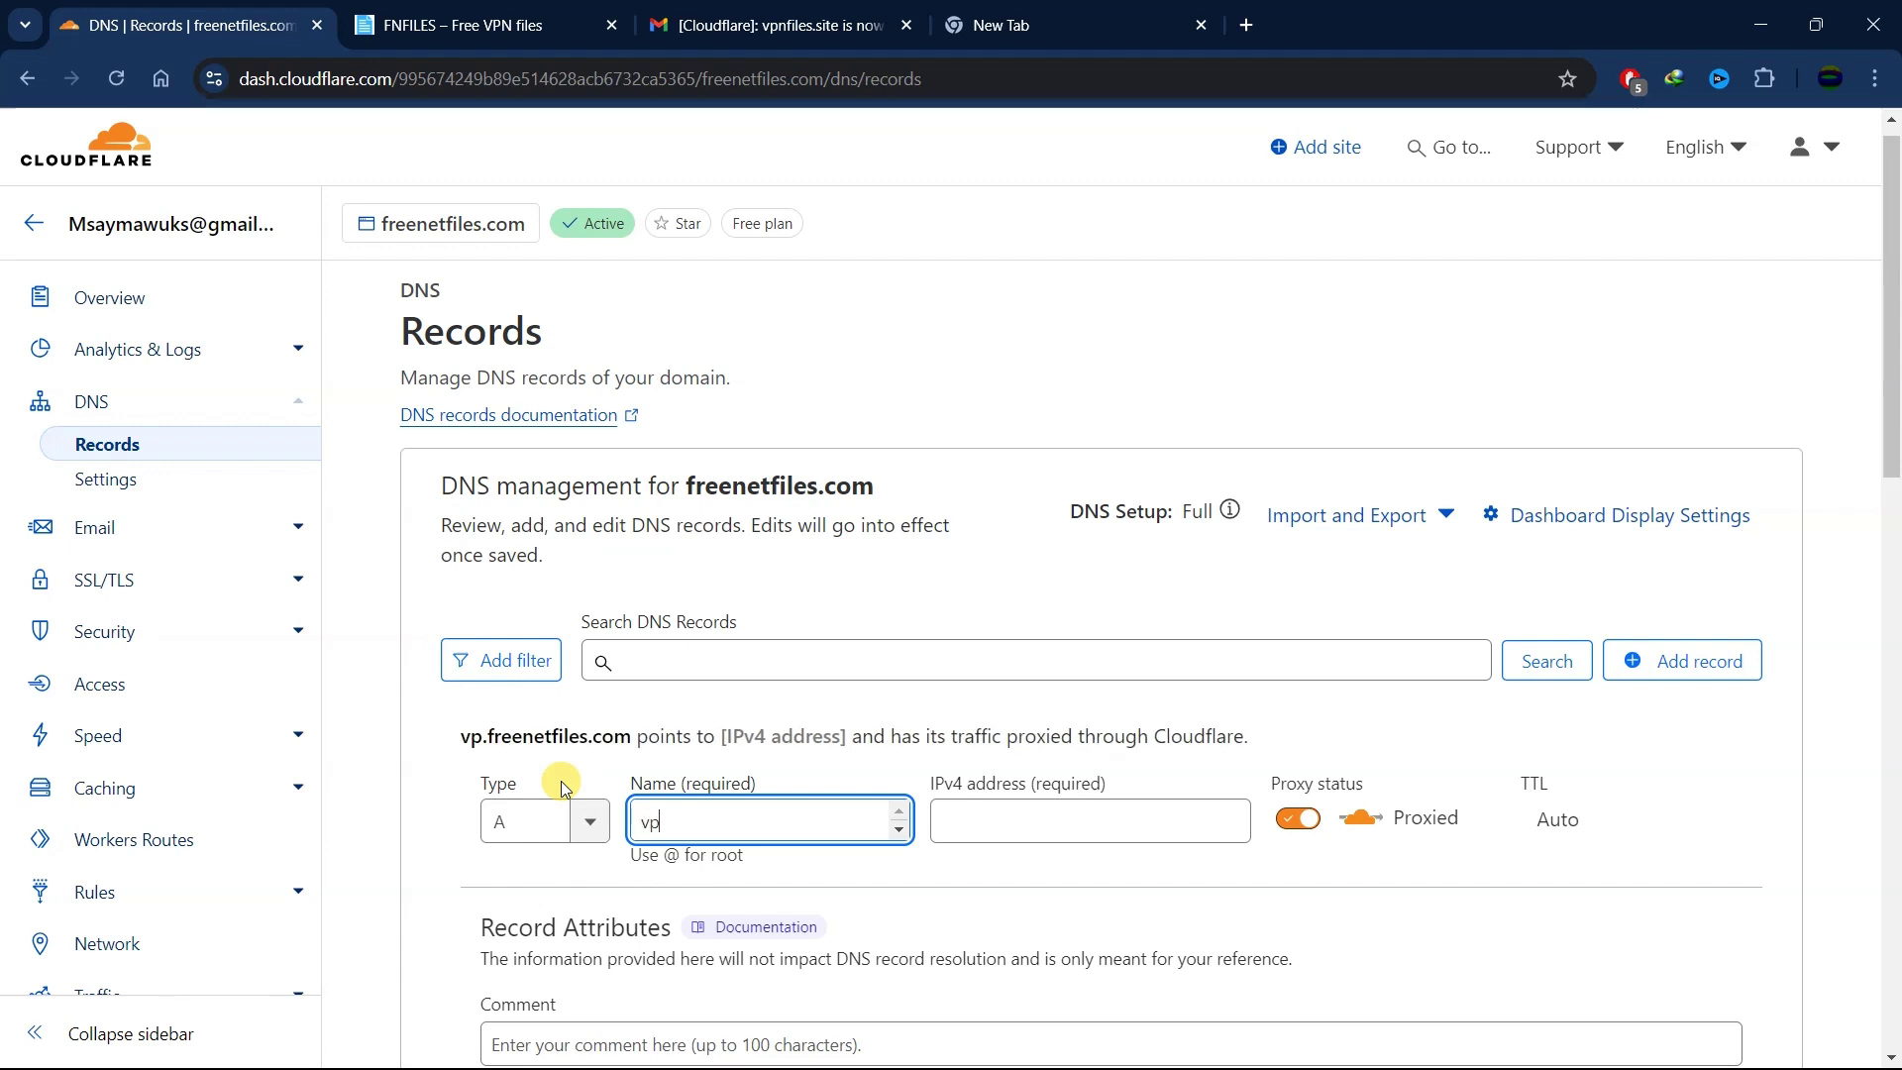
{"action": "type", "text": "s"}
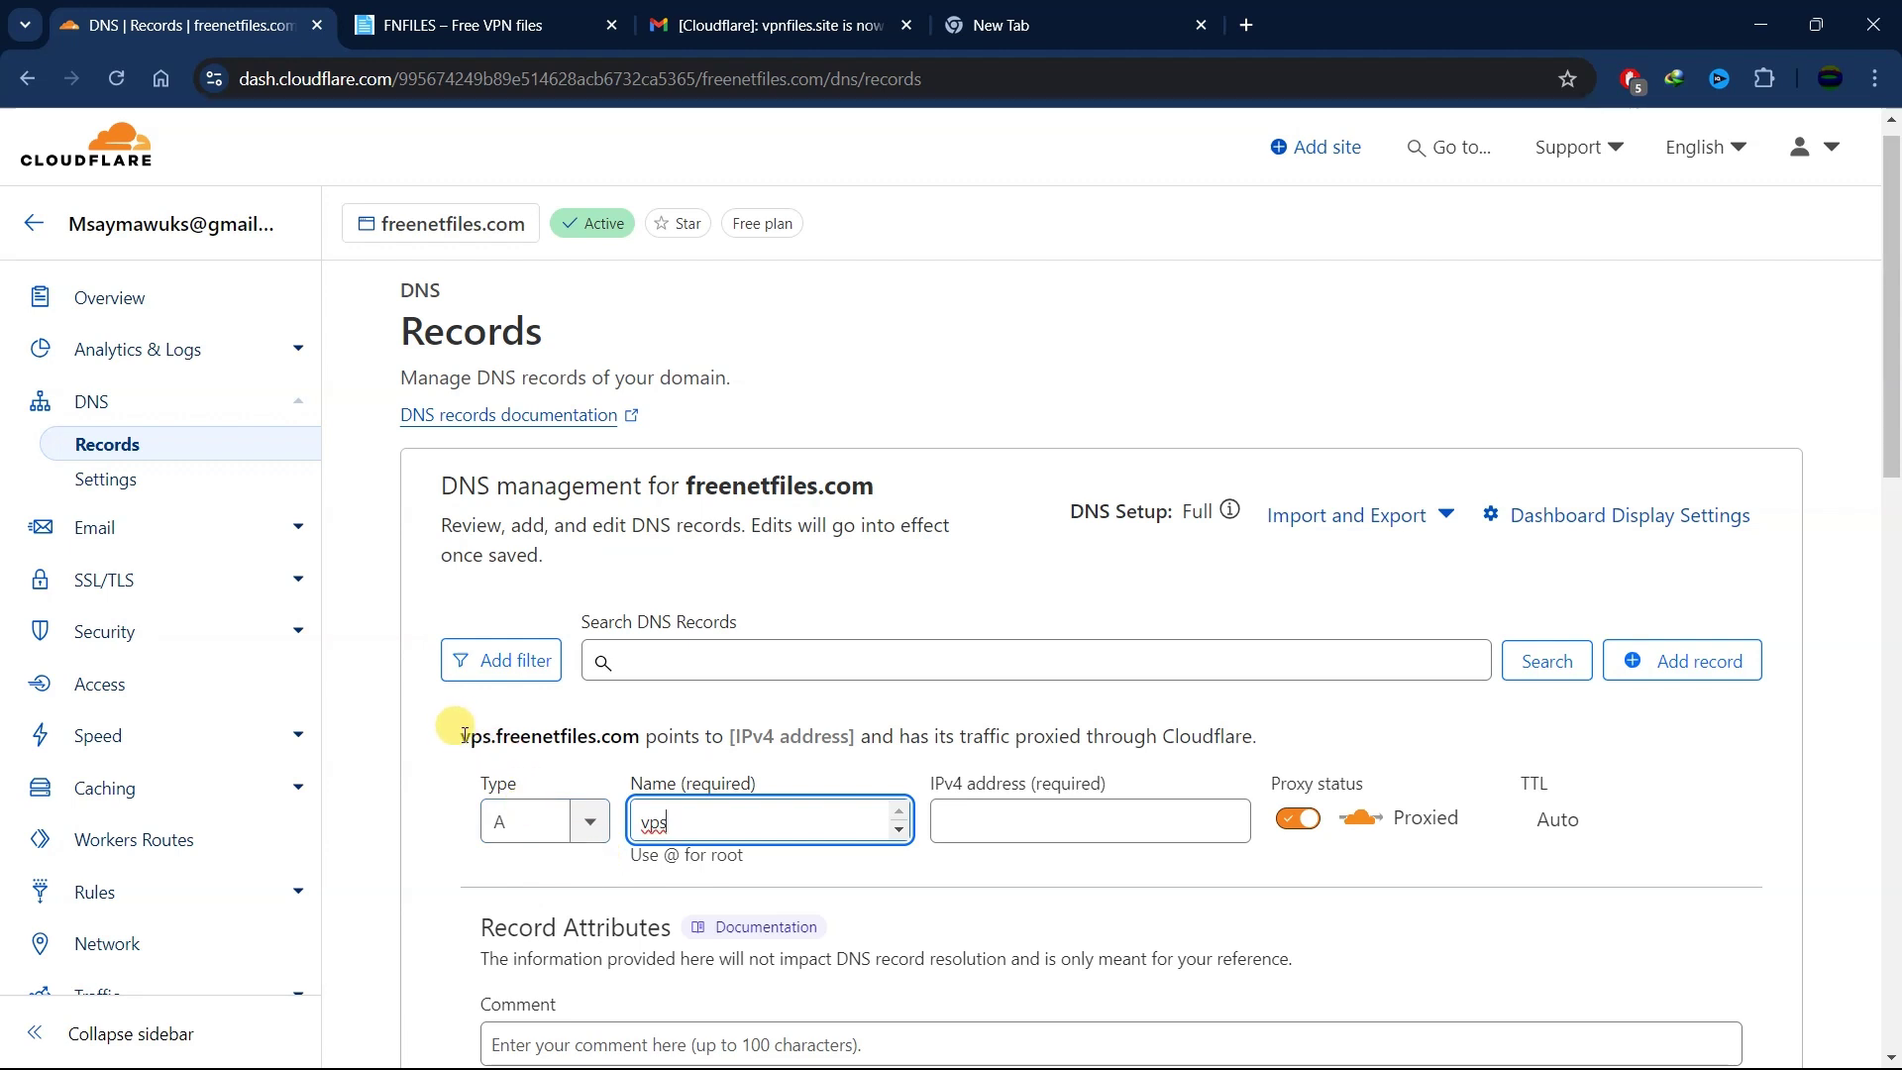
{"action": "left_click_drag", "start_coordinate": [458, 738], "coordinate": [642, 738]}
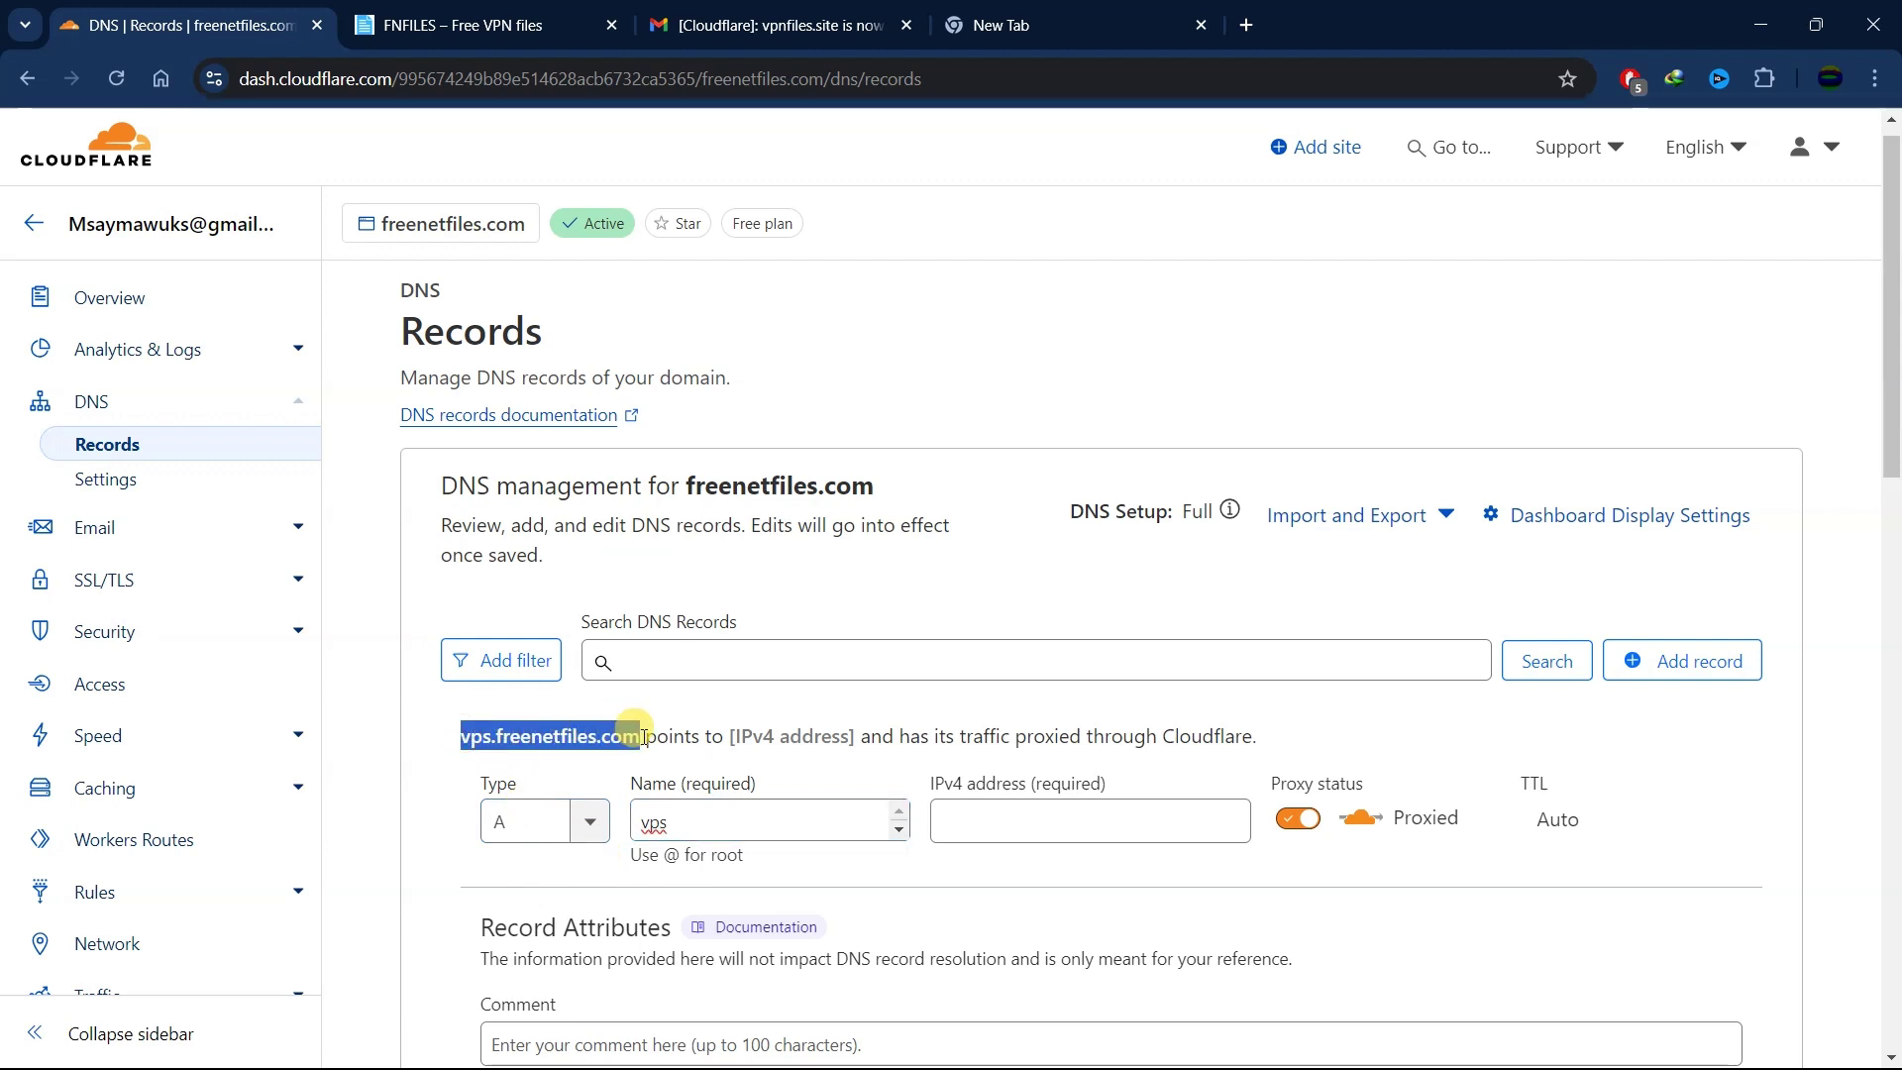
{"action": "left_click", "coordinate": [471, 736]}
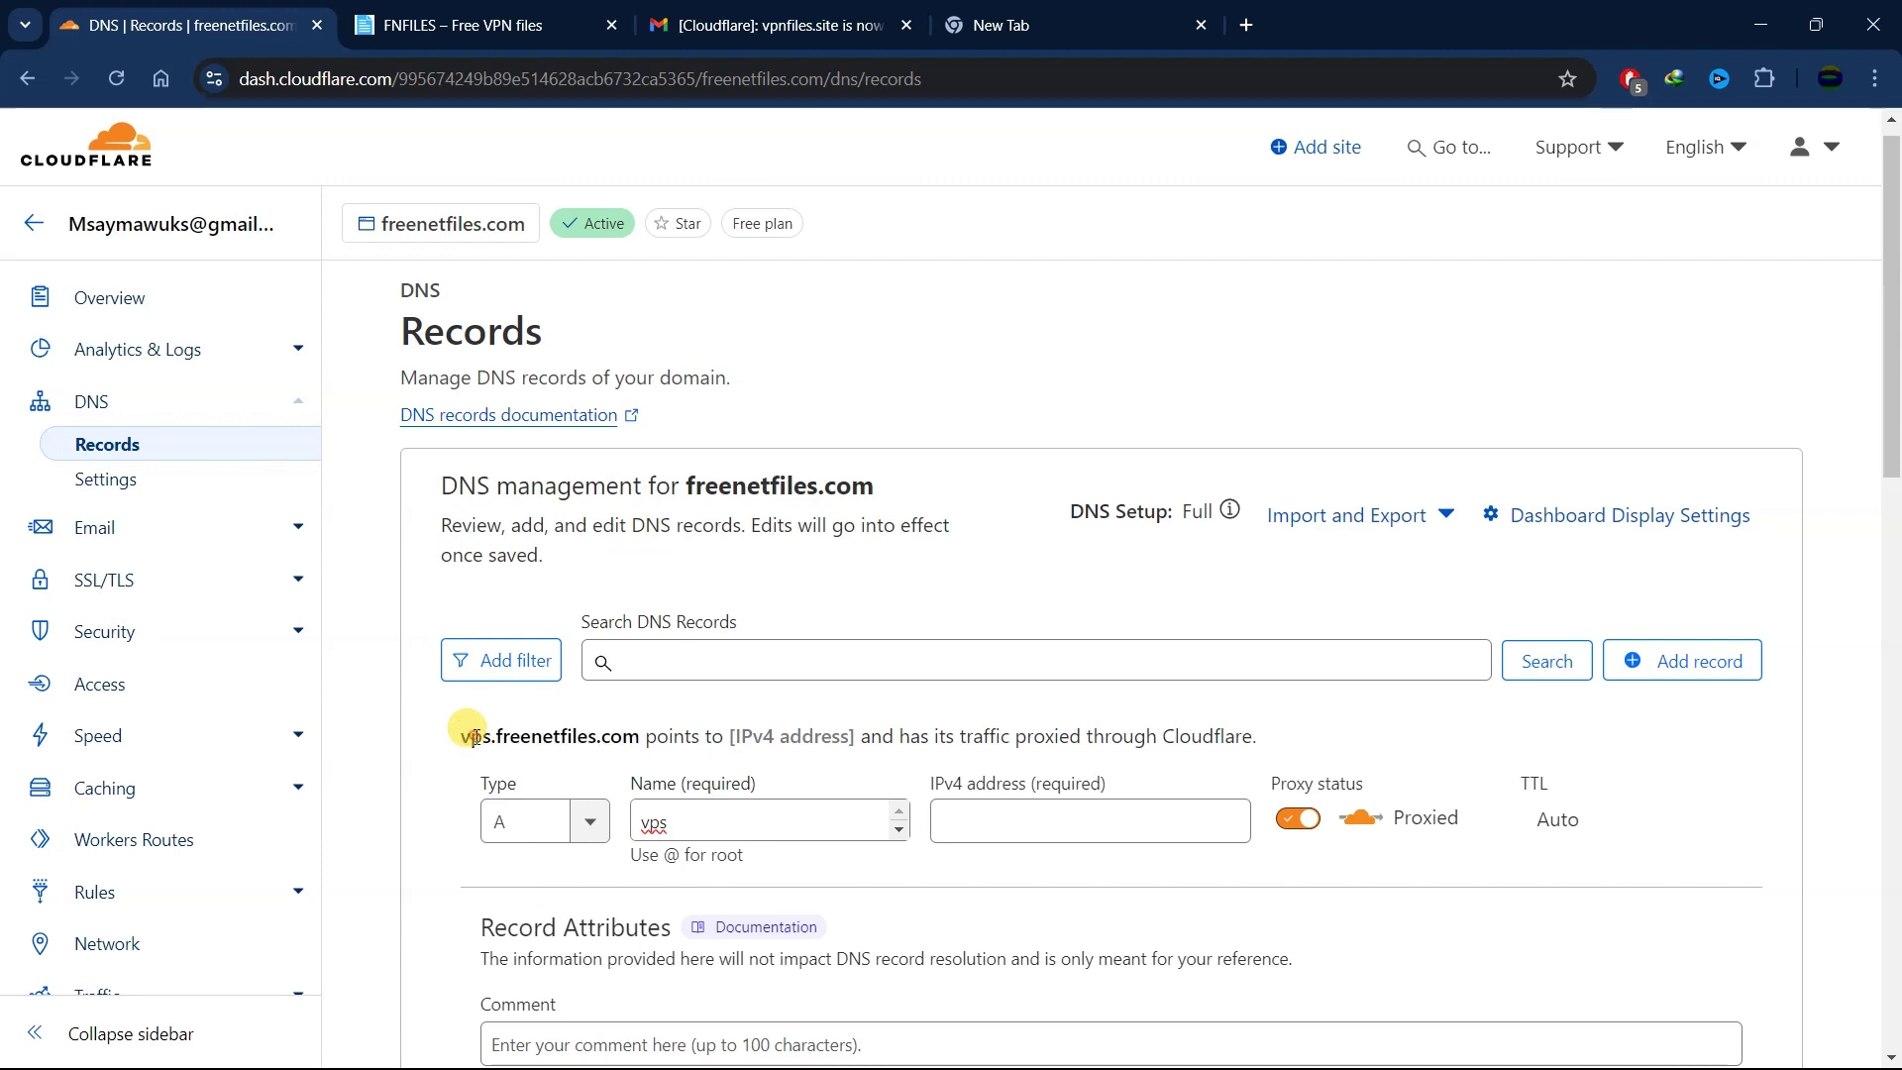
Put the cursor in the empty IPv4 address field and set the vps record to DNS only
{"action": "left_click", "coordinate": [949, 810]}
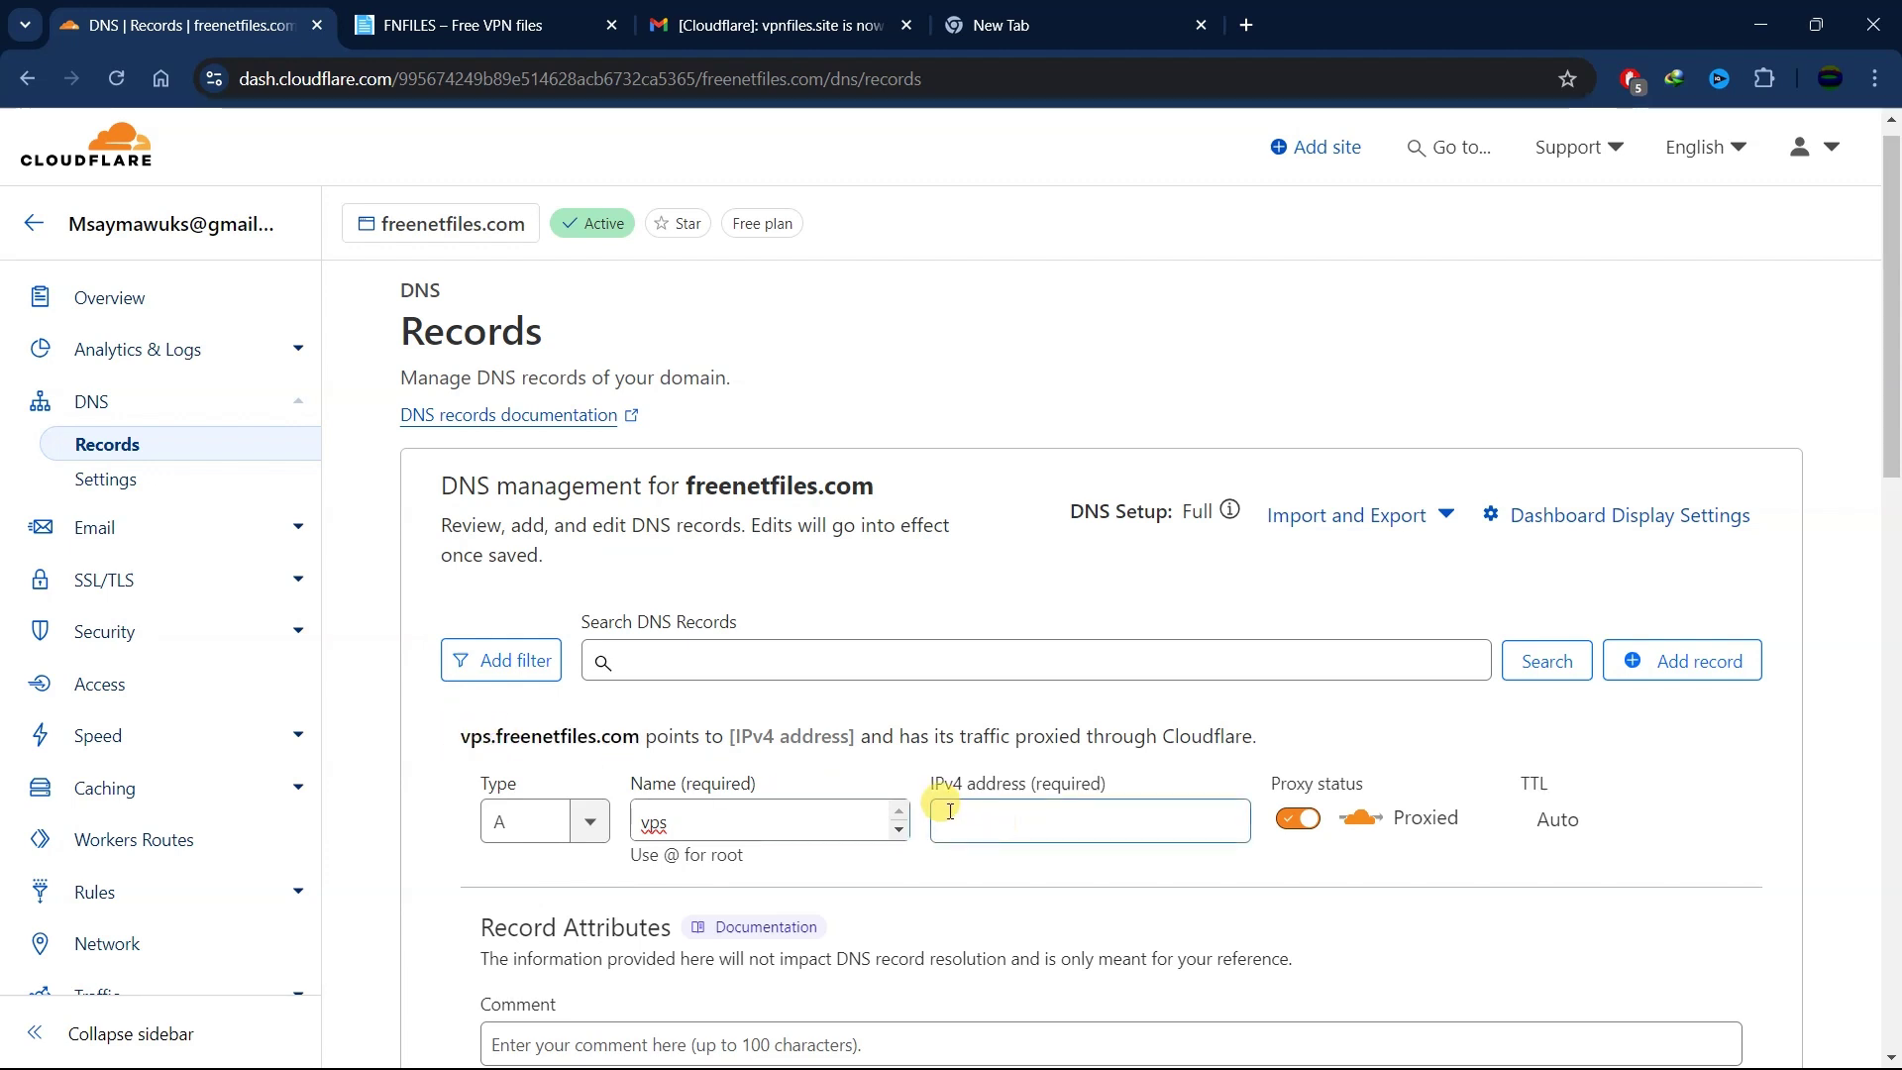
{"action": "left_click", "coordinate": [939, 819]}
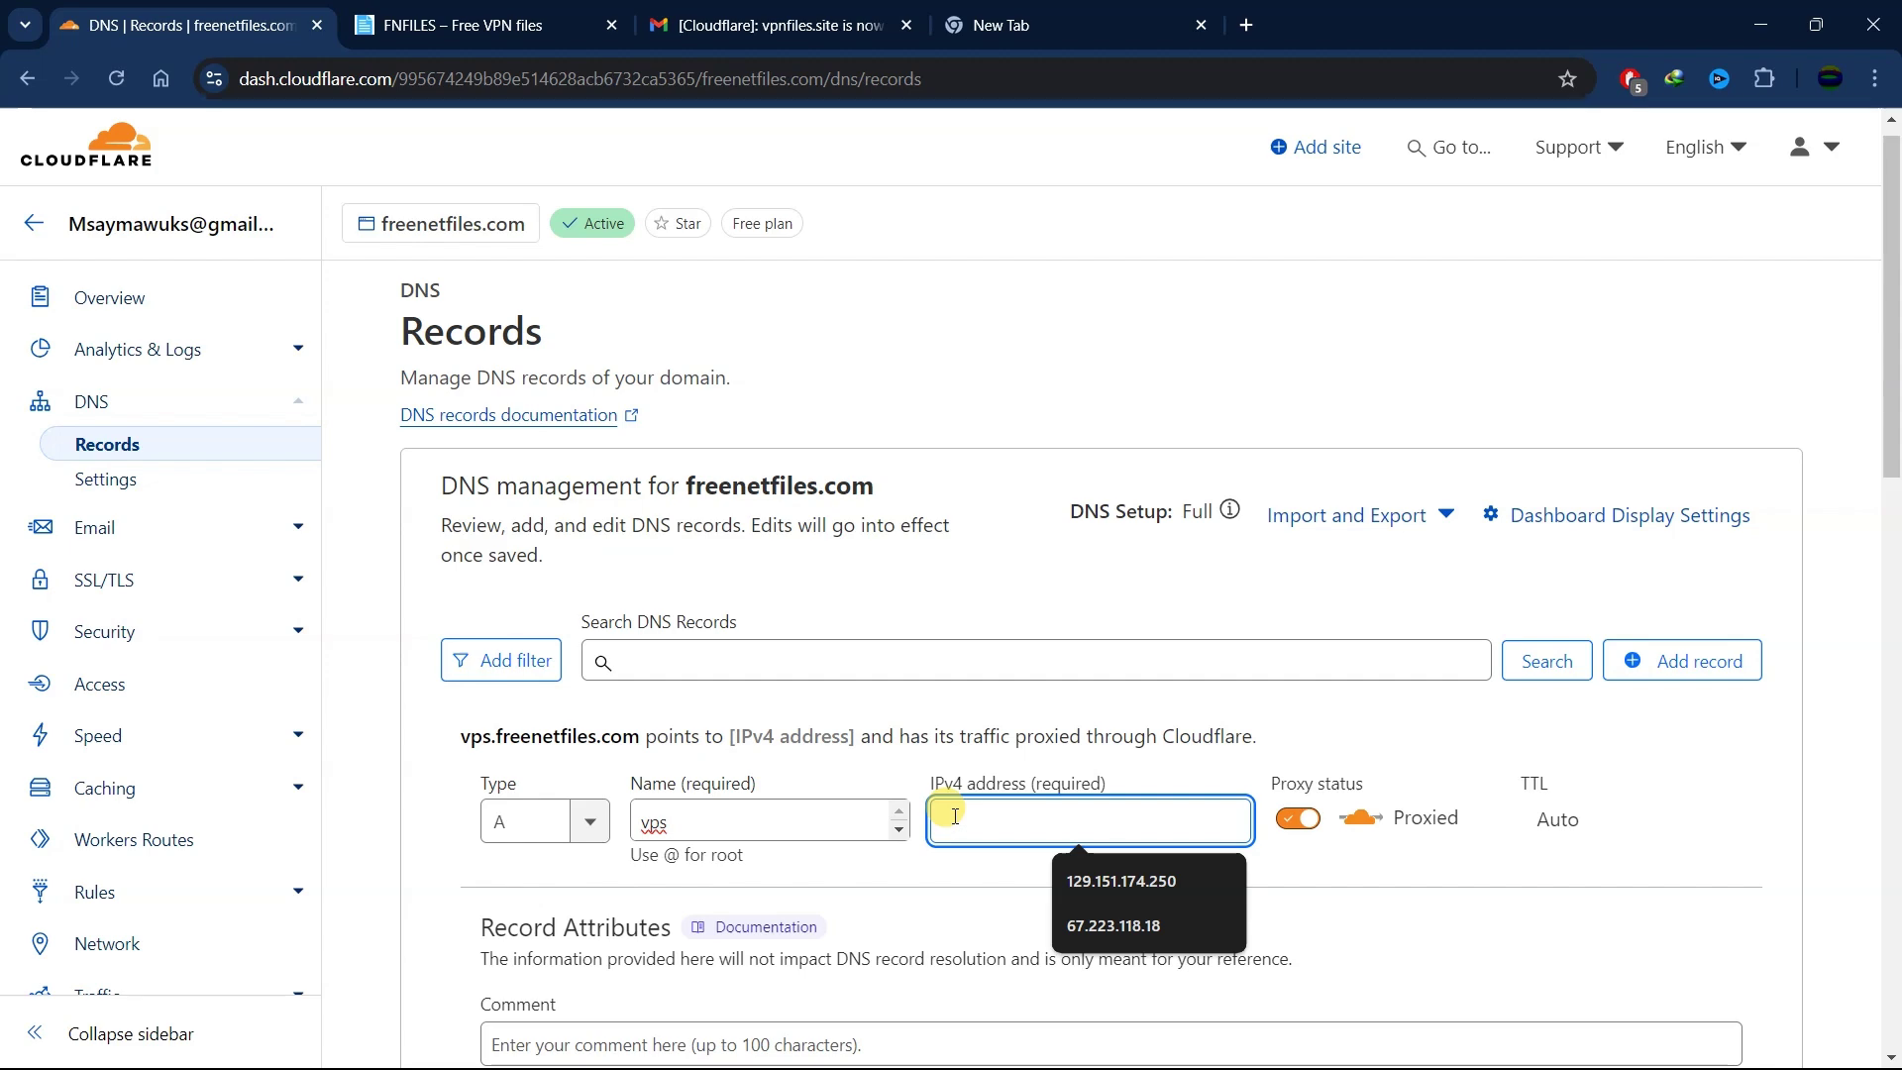
{"action": "left_click", "coordinate": [1293, 818]}
{"action": "scroll", "coordinate": [1437, 813], "scroll_direction": "down", "scroll_amount": 2}
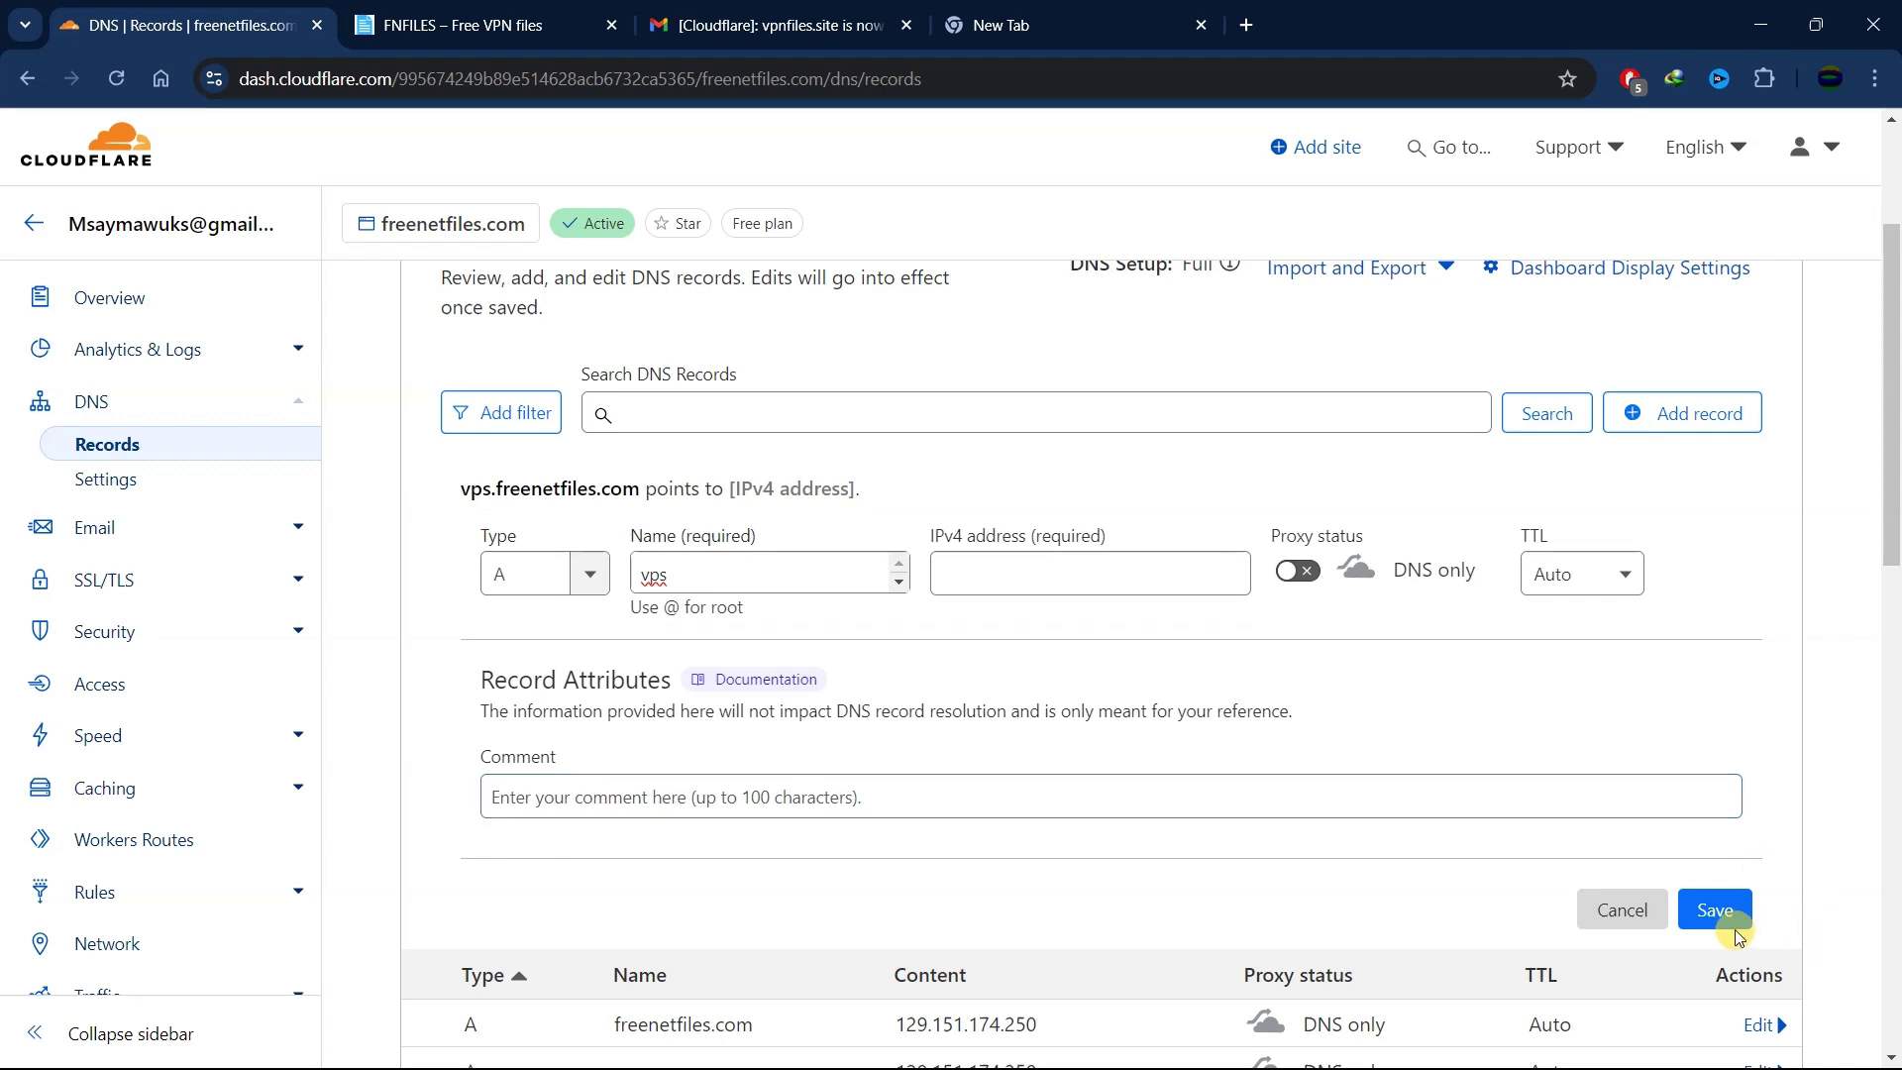